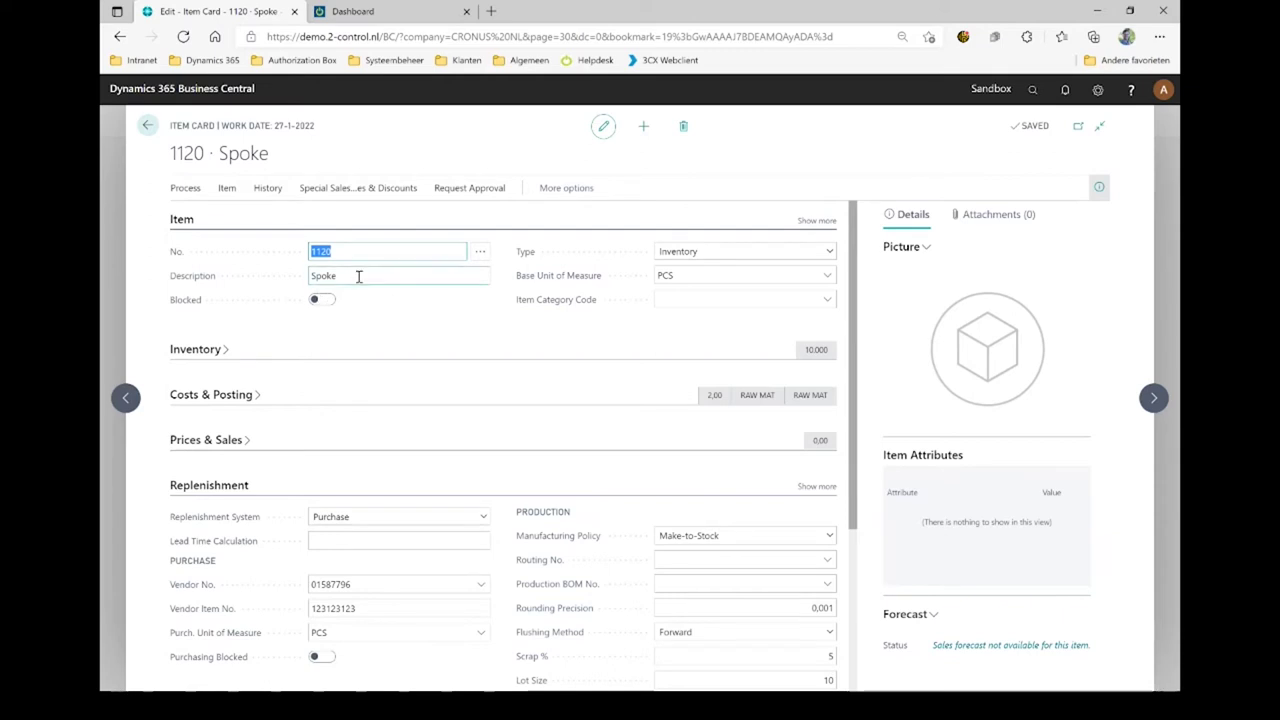
Step: Try to change the description of item 1120 to "Spokeafafafafafaf"
left_click(359, 277)
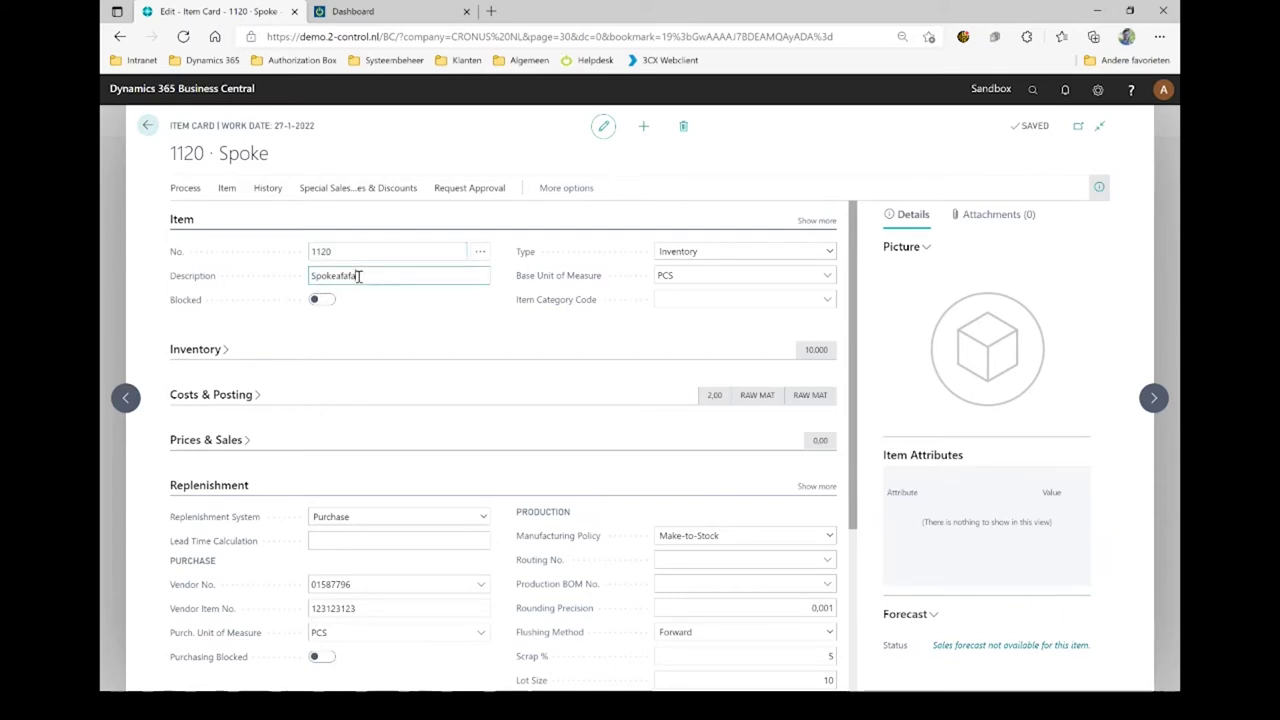
type("afafafafafaf")
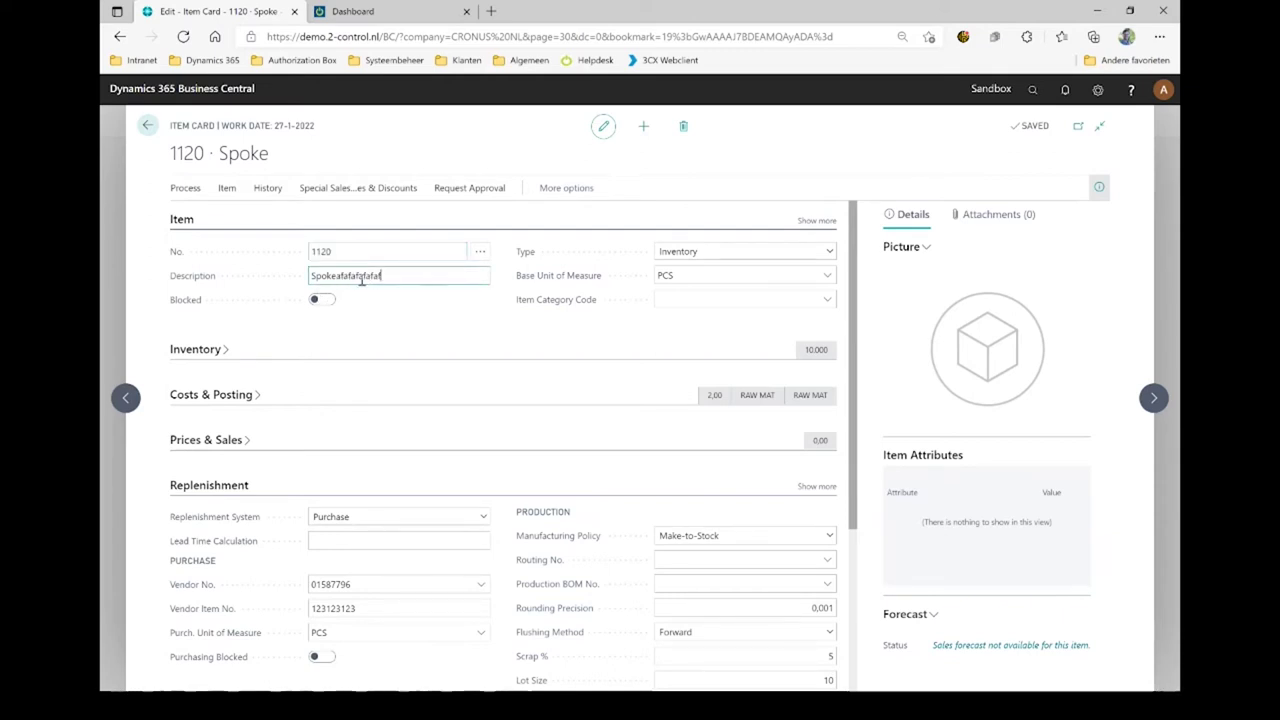
left_click(983, 373)
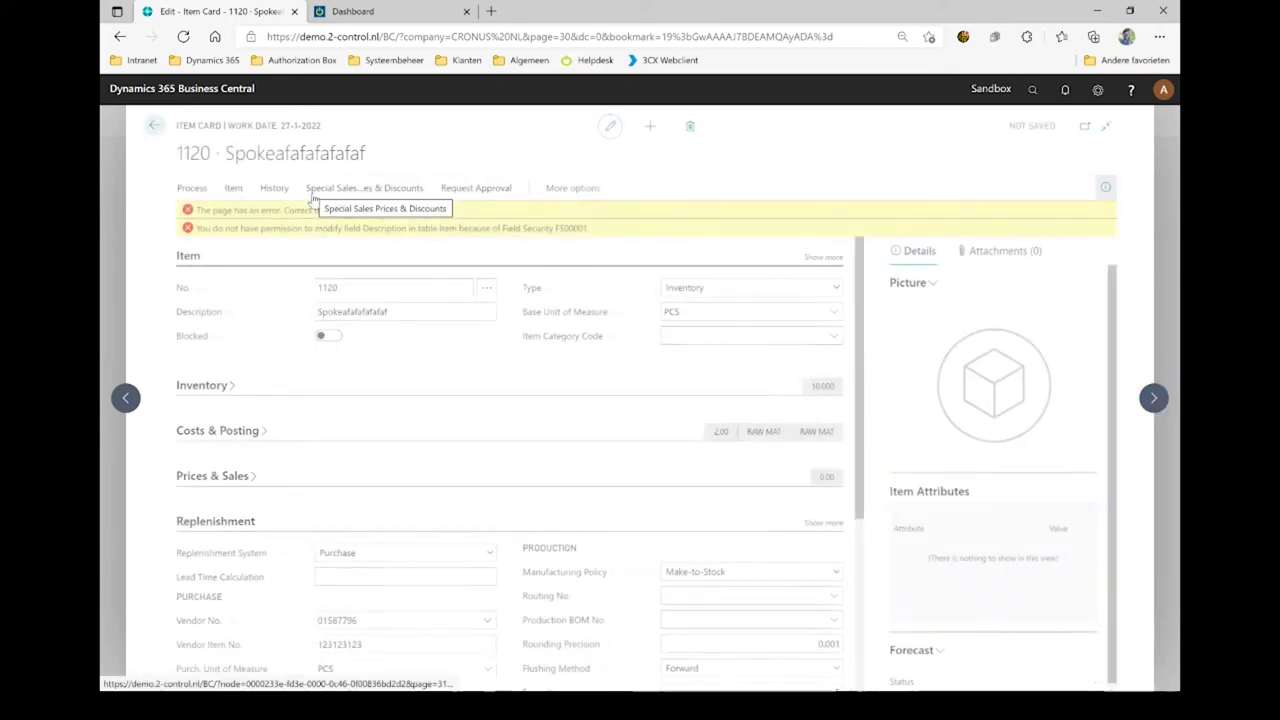
Step: Examine which field and security rule the permission error names, and discard the unsaved description change
key("ctrl+plus")
key("ctrl+plus")
key("ctrl+plus")
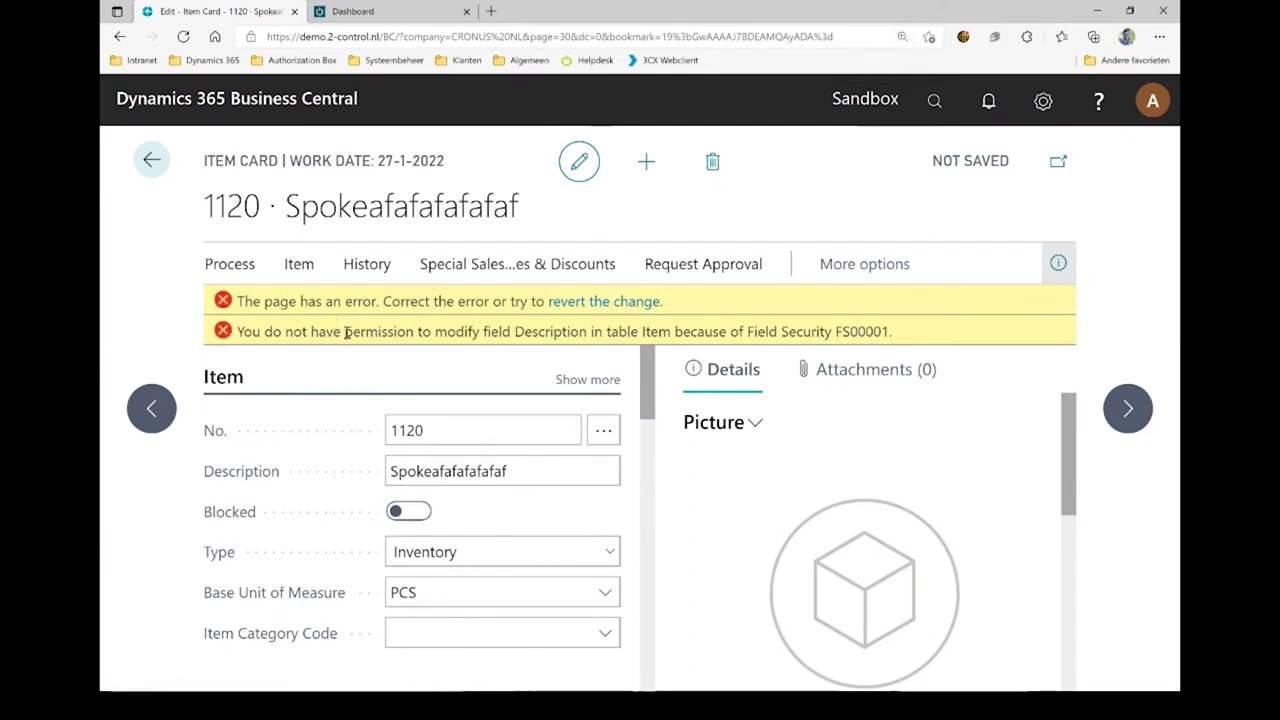
double_click(535, 334)
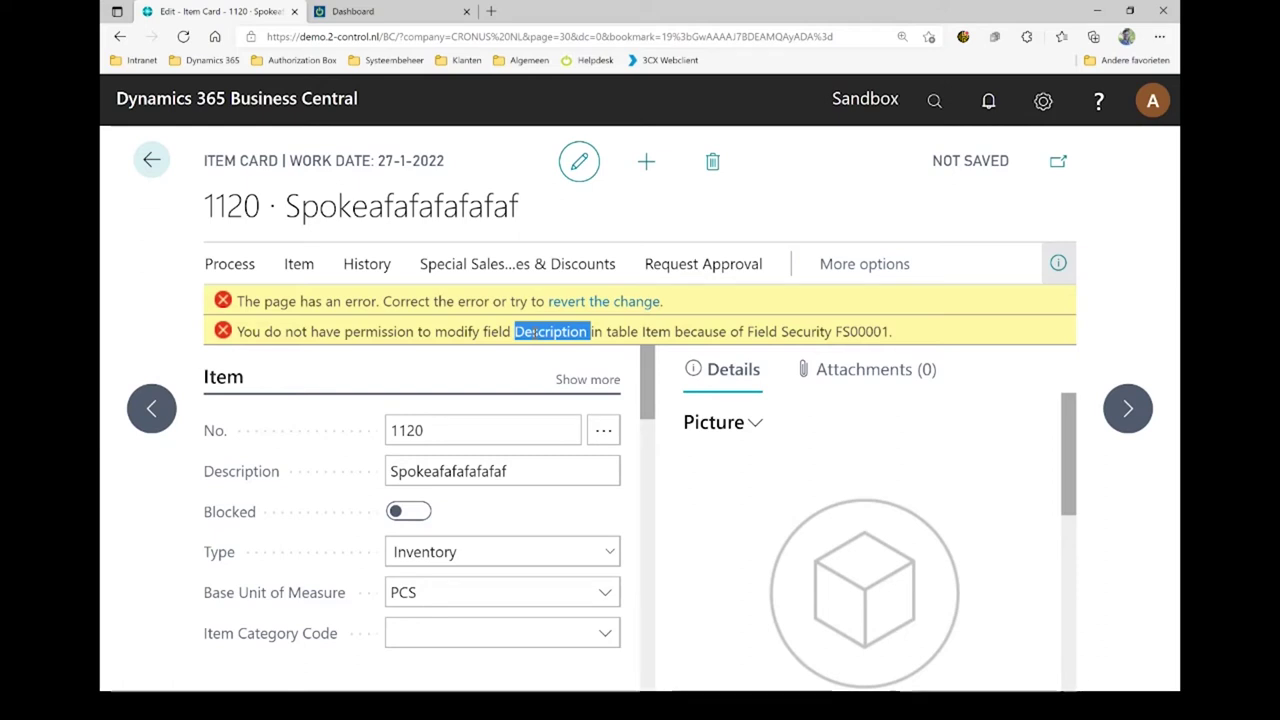
double_click(763, 331)
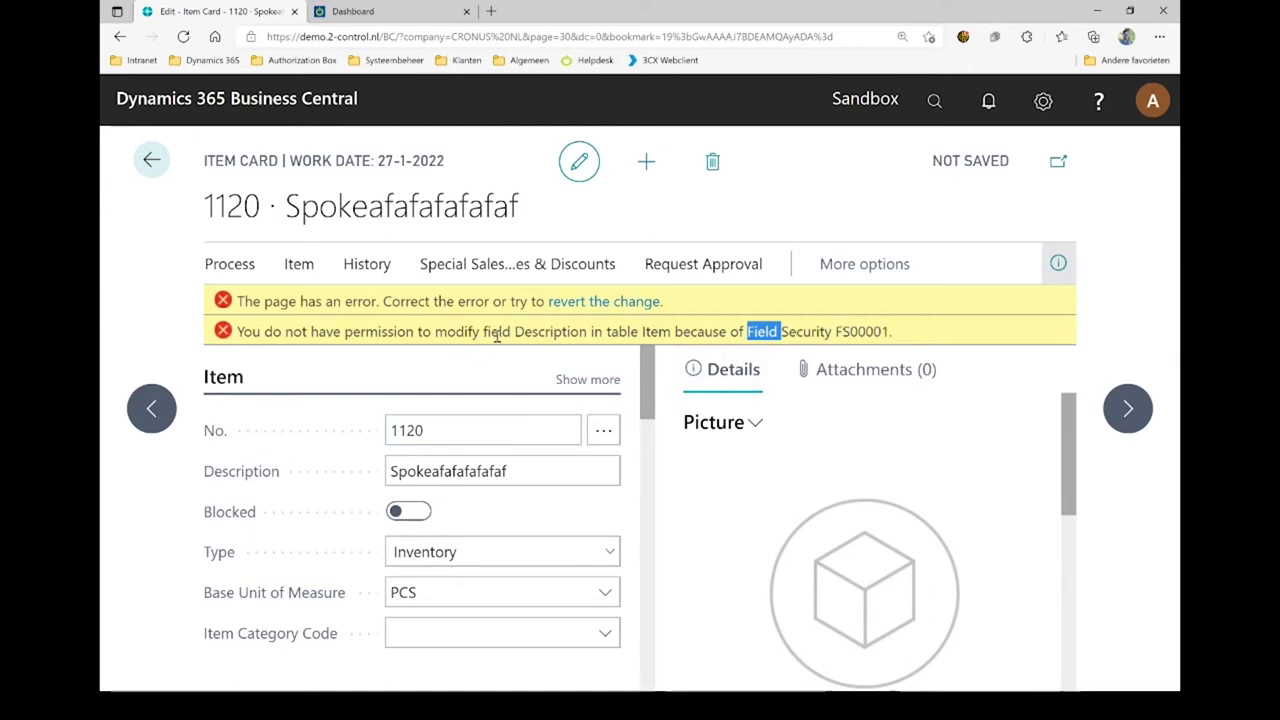
key("ctrl+0")
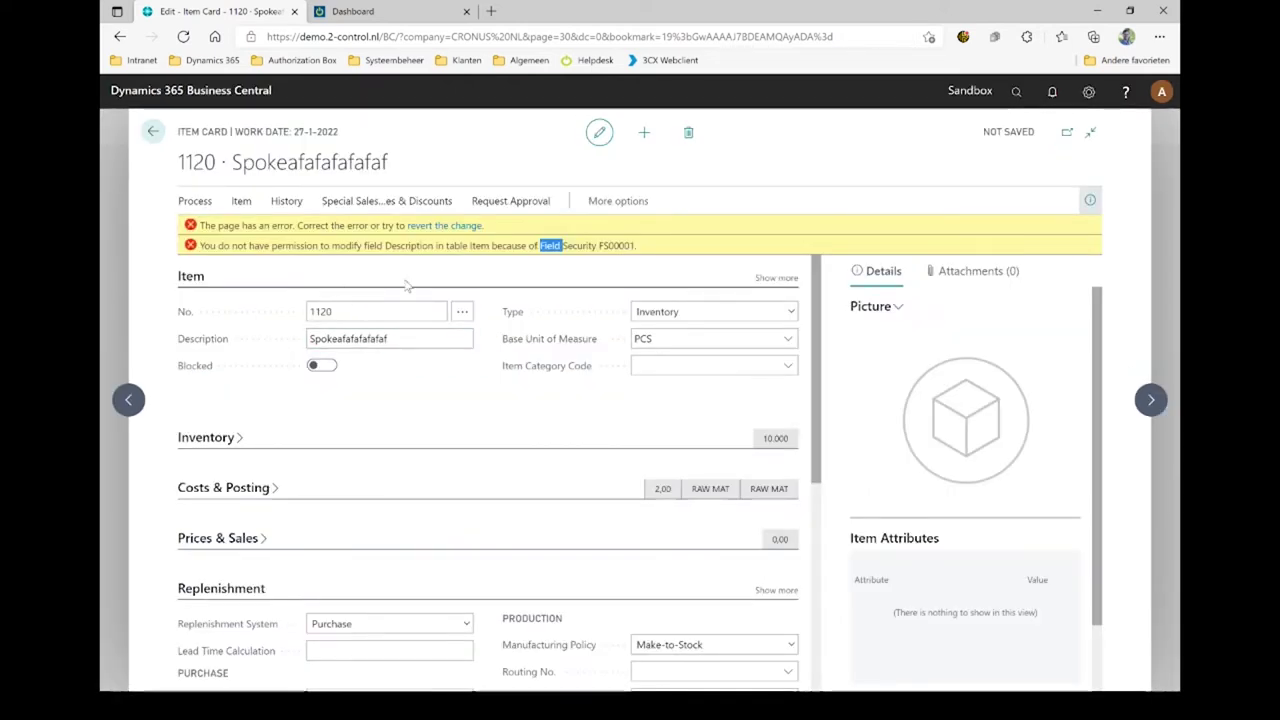
key("Escape")
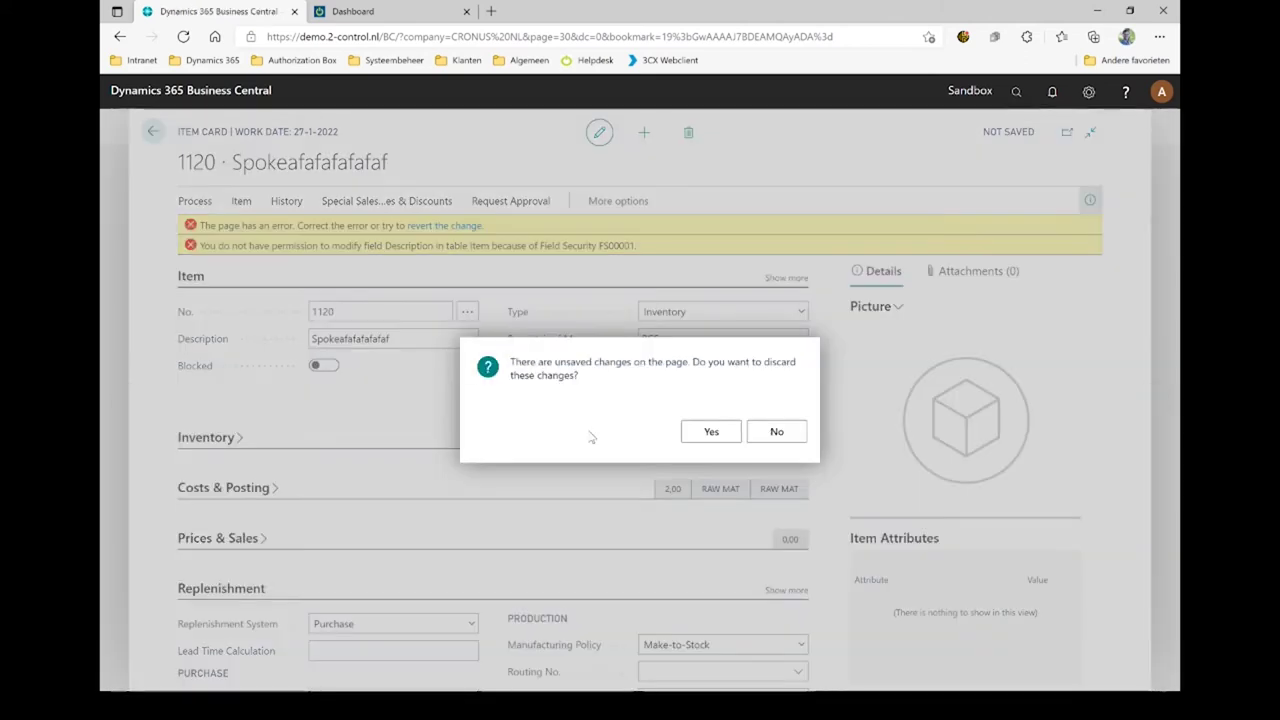
left_click(708, 432)
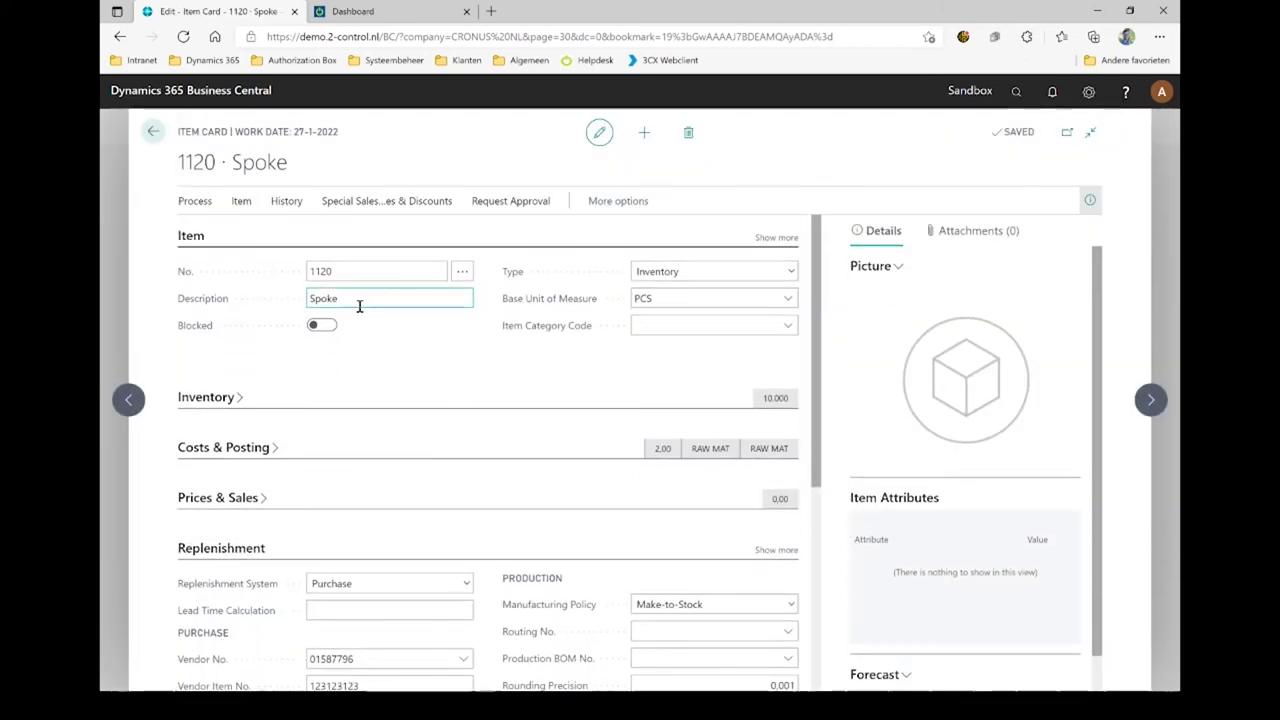
Step: Shorten the Vendor Item No. of item 1120 Spoke to 123123
scroll(383, 488, "down", 1)
left_click(393, 614)
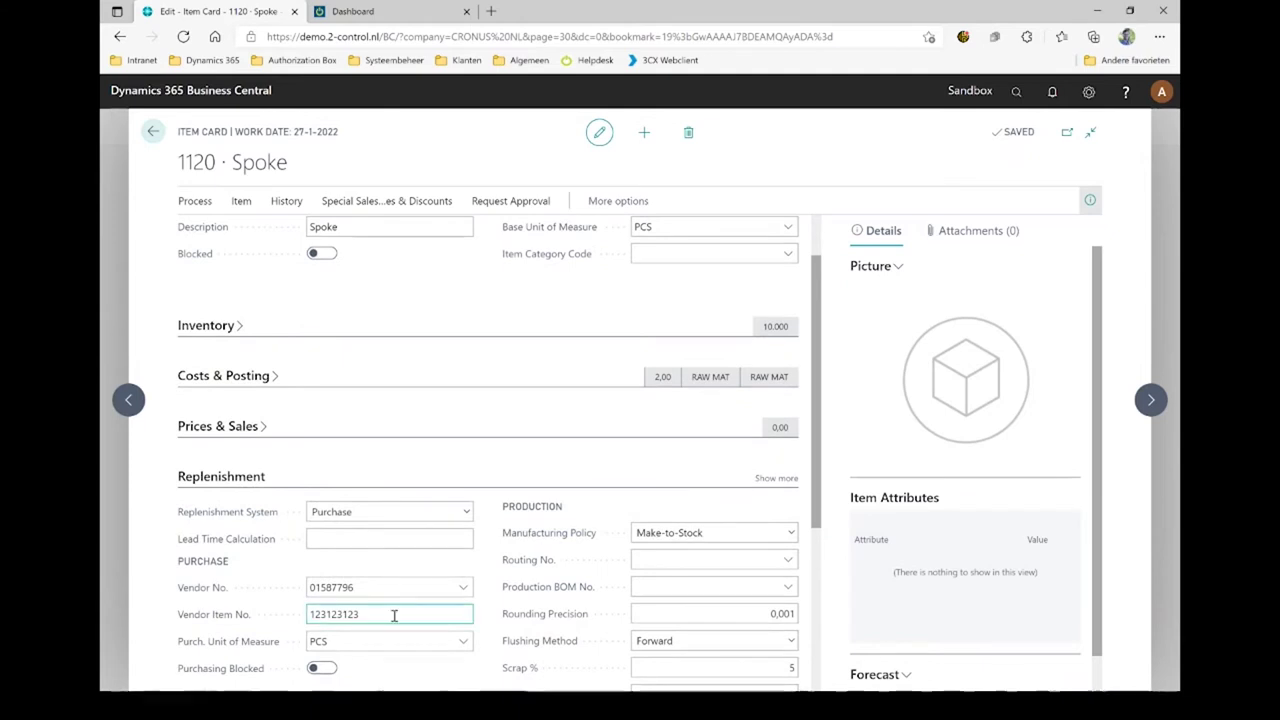
key("BackSpace")
key("BackSpace")
key("BackSpace")
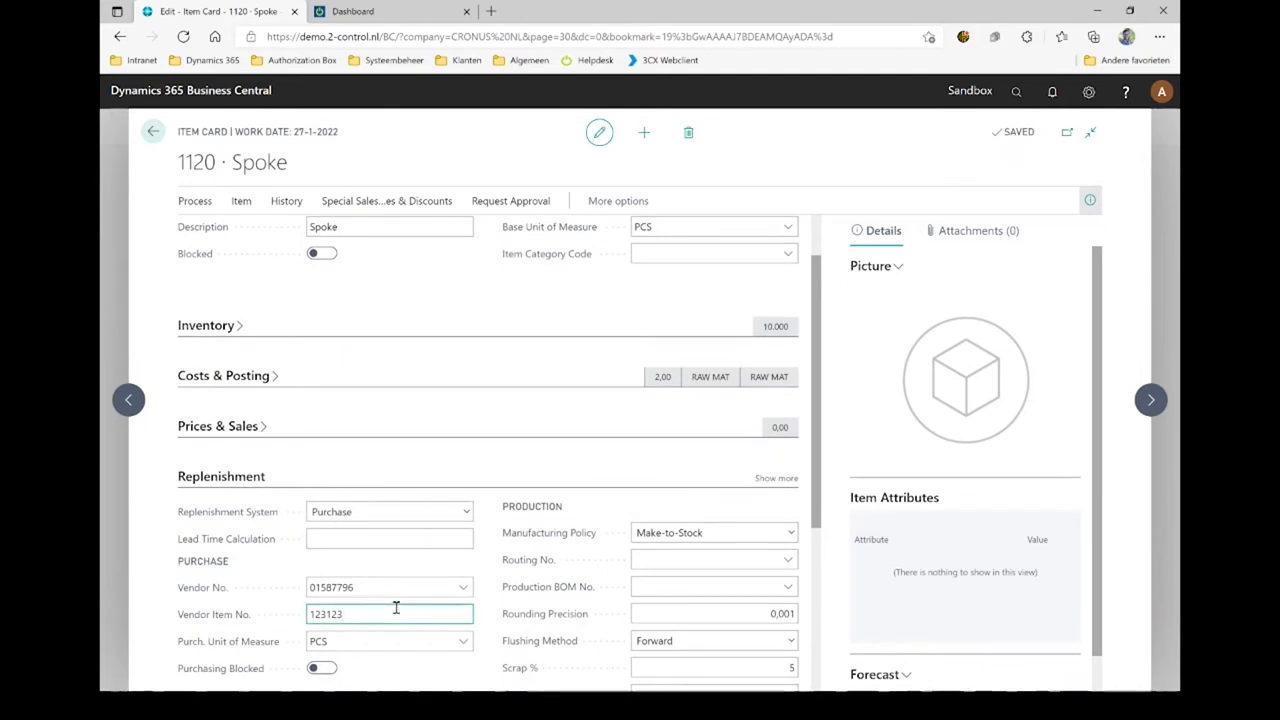
Step: Go to the next item, 1150 Front Hub, and try to set its Vendor Item No. to "alkjflkafjlkafjlaj"
left_click(1150, 400)
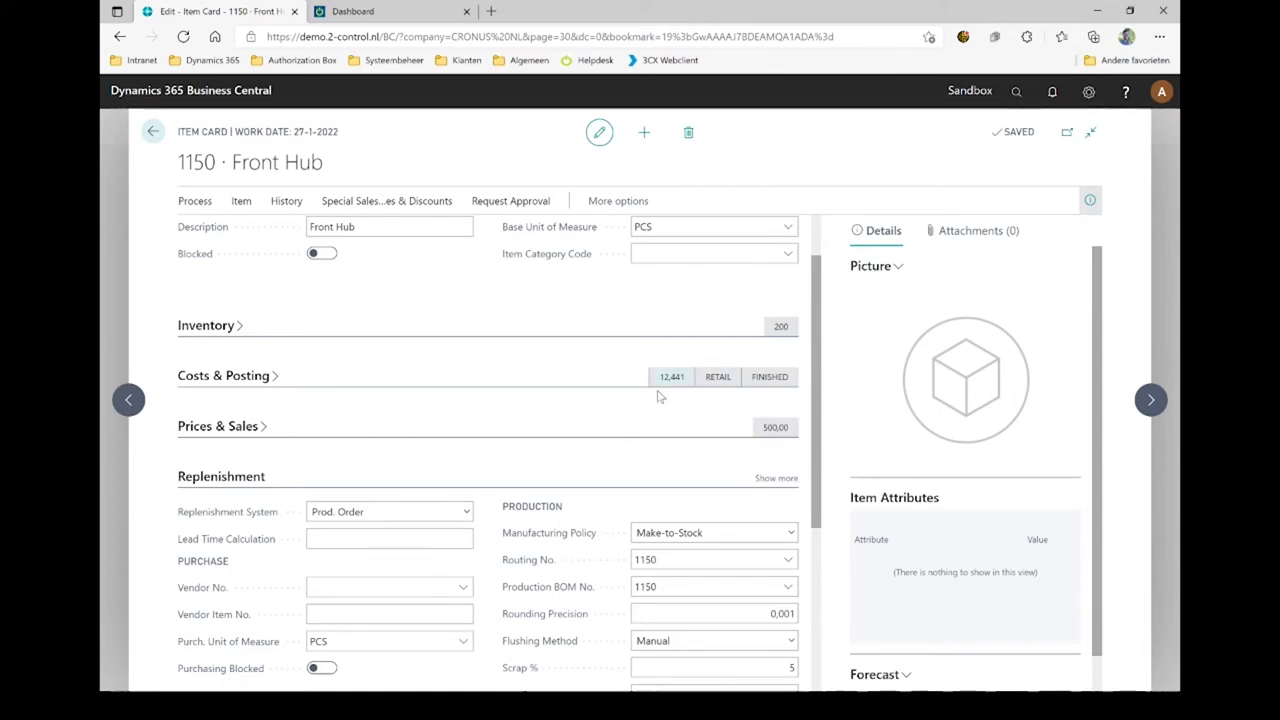
left_click(407, 537)
left_click(369, 614)
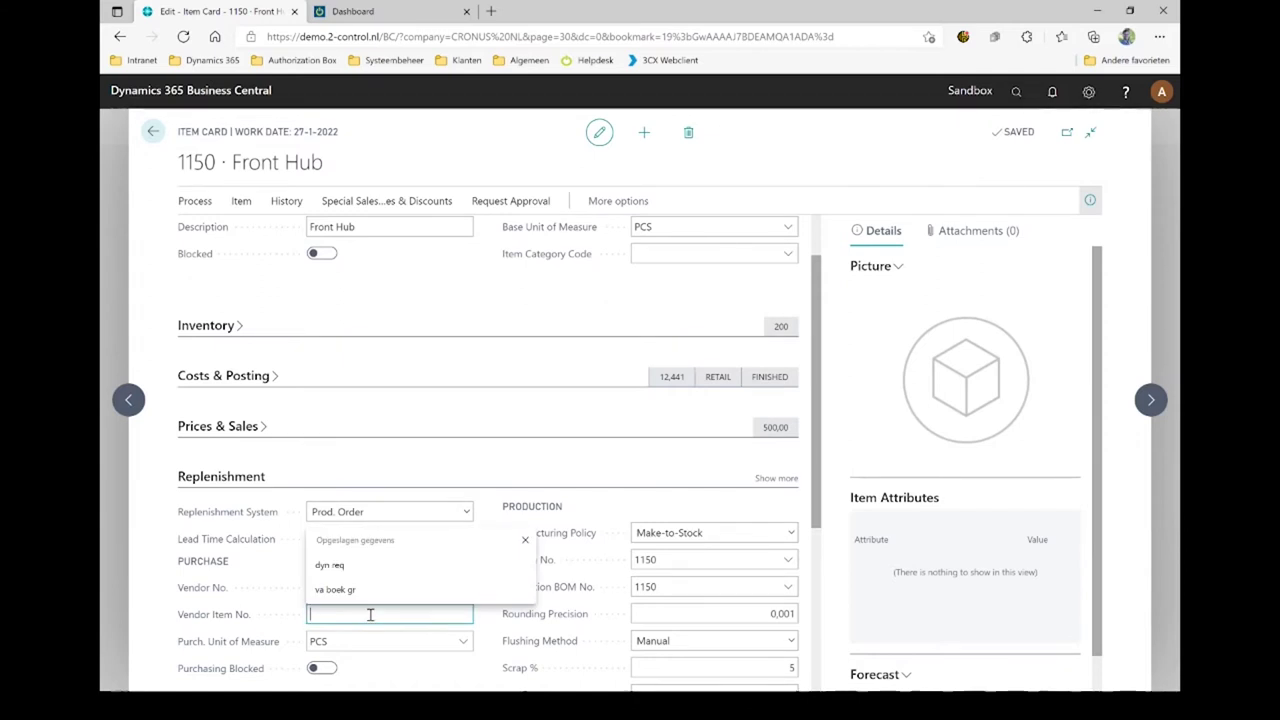
type("alkjflkafjlkafjlk")
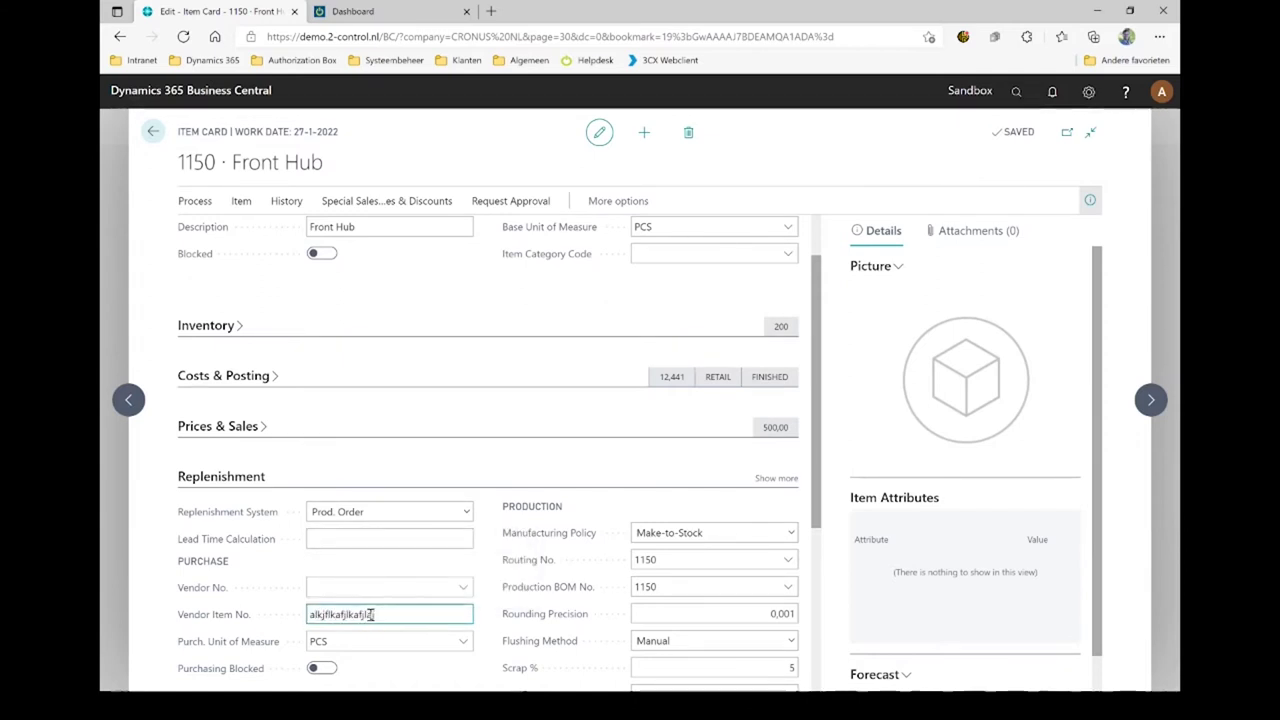
left_click(1149, 400)
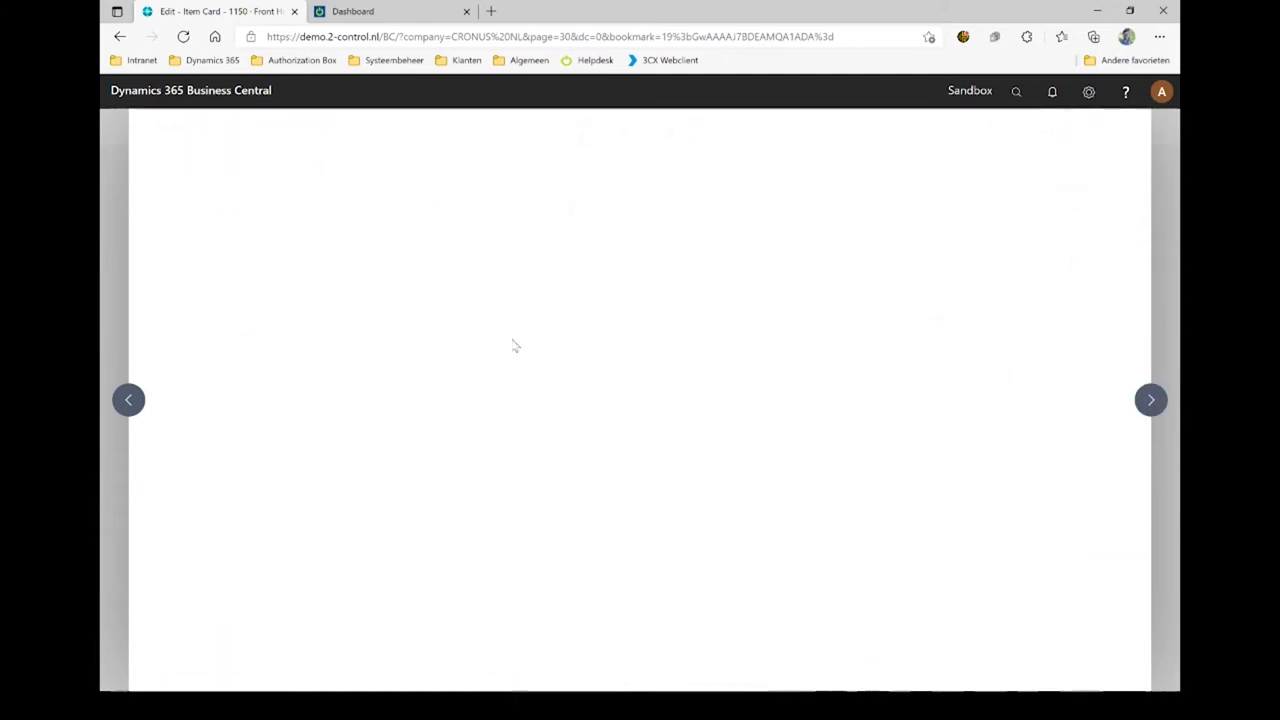
Step: Examine the permission error for the Vendor Item No. and its security filter, and discard the unsaved change on Front Hub
key("ctrl+plus")
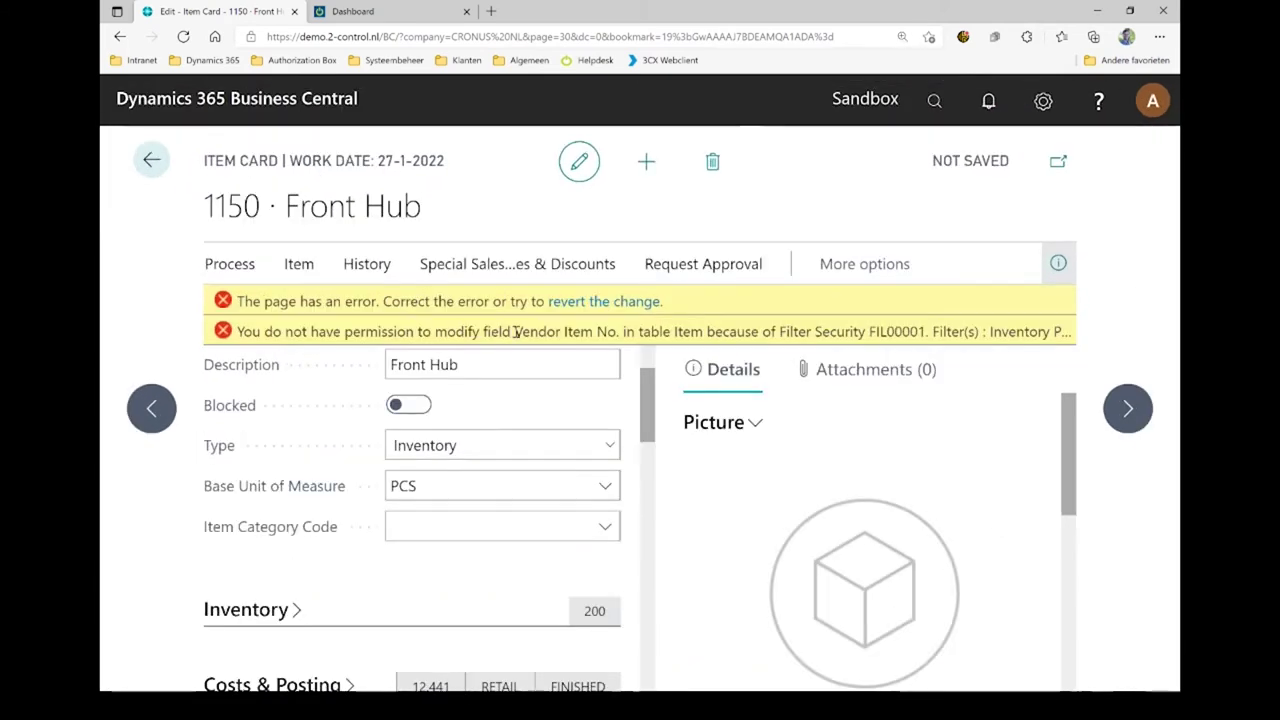
left_click_drag(516, 332, 619, 332)
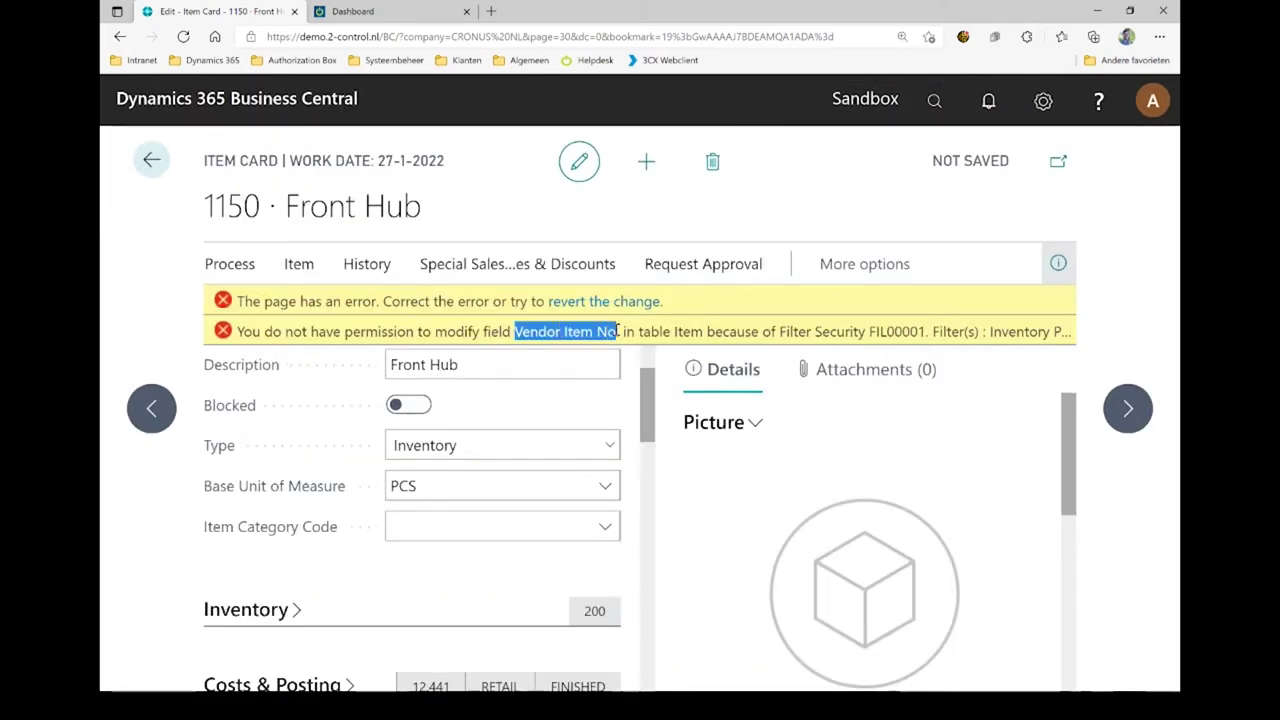
double_click(802, 332)
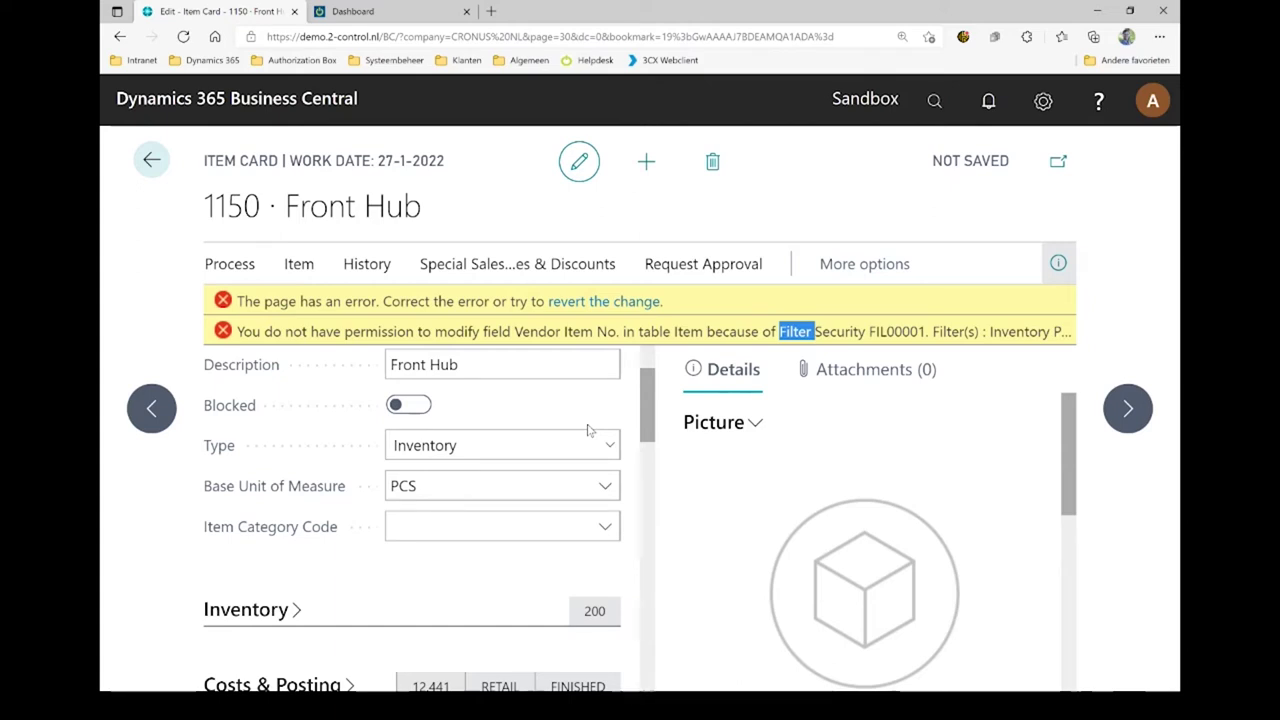
key("ctrl+o")
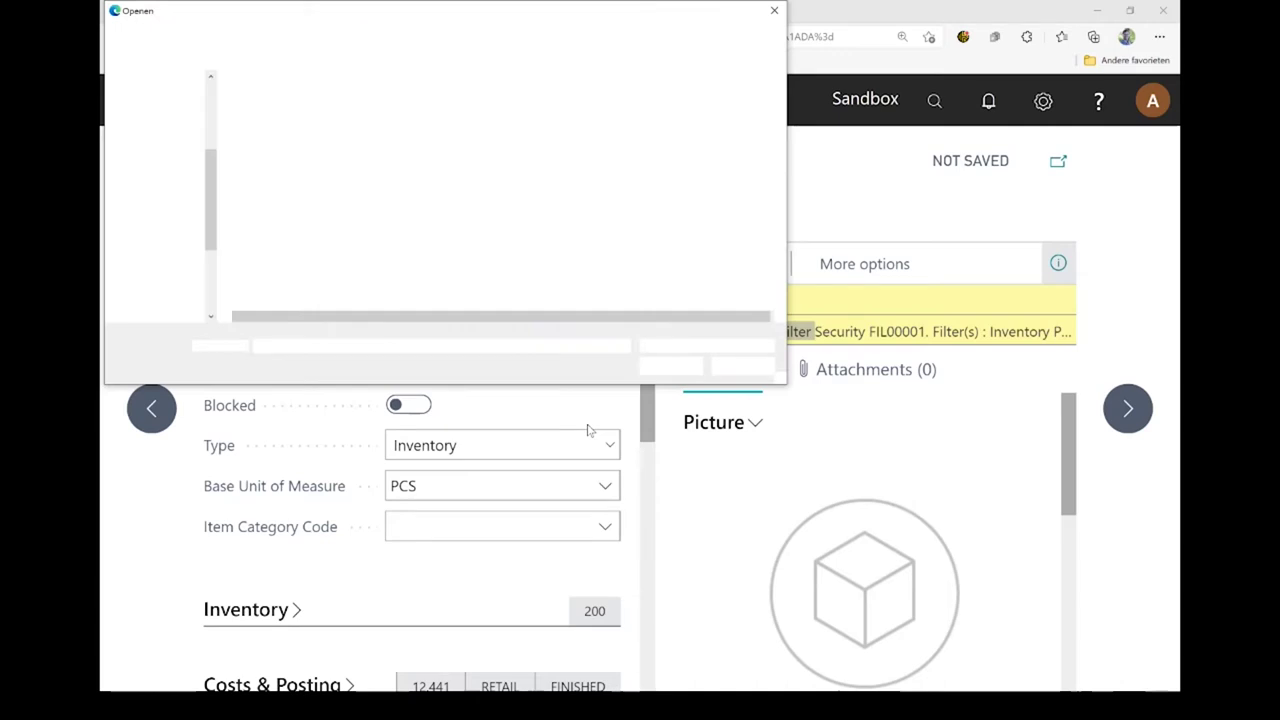
key("Escape")
key("ctrl+0")
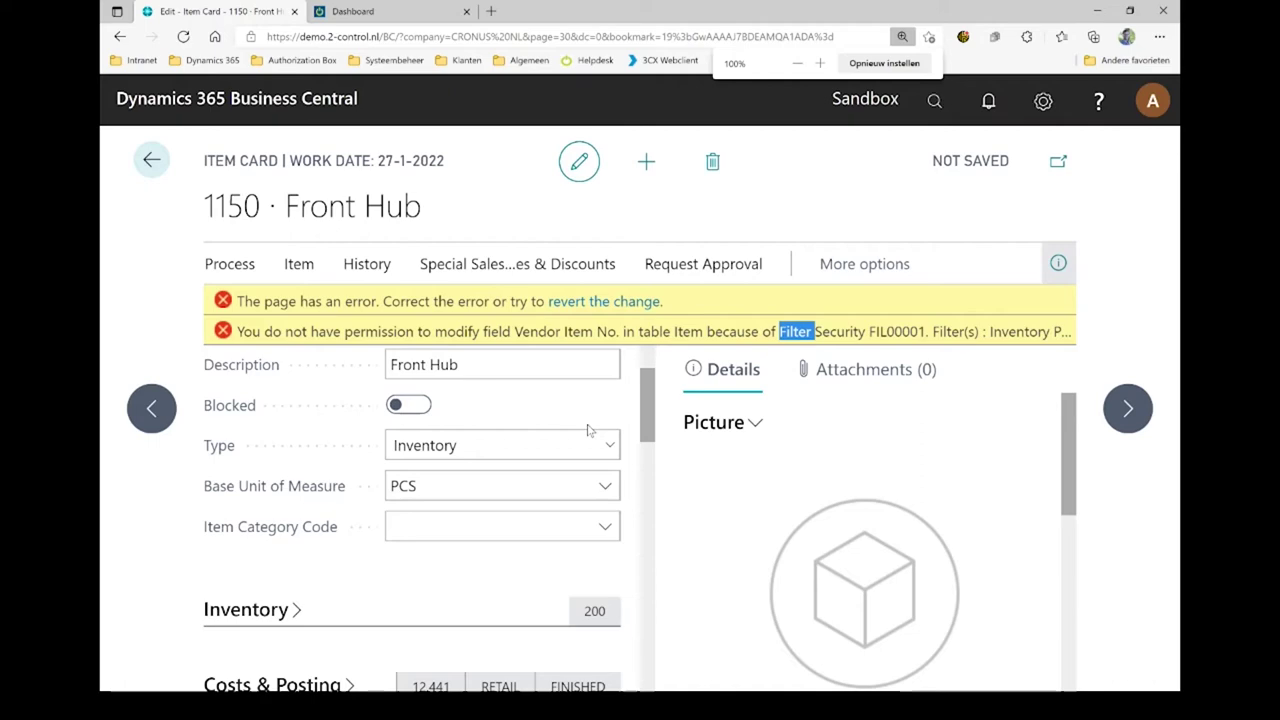
key("ctrl+minus")
key("Escape")
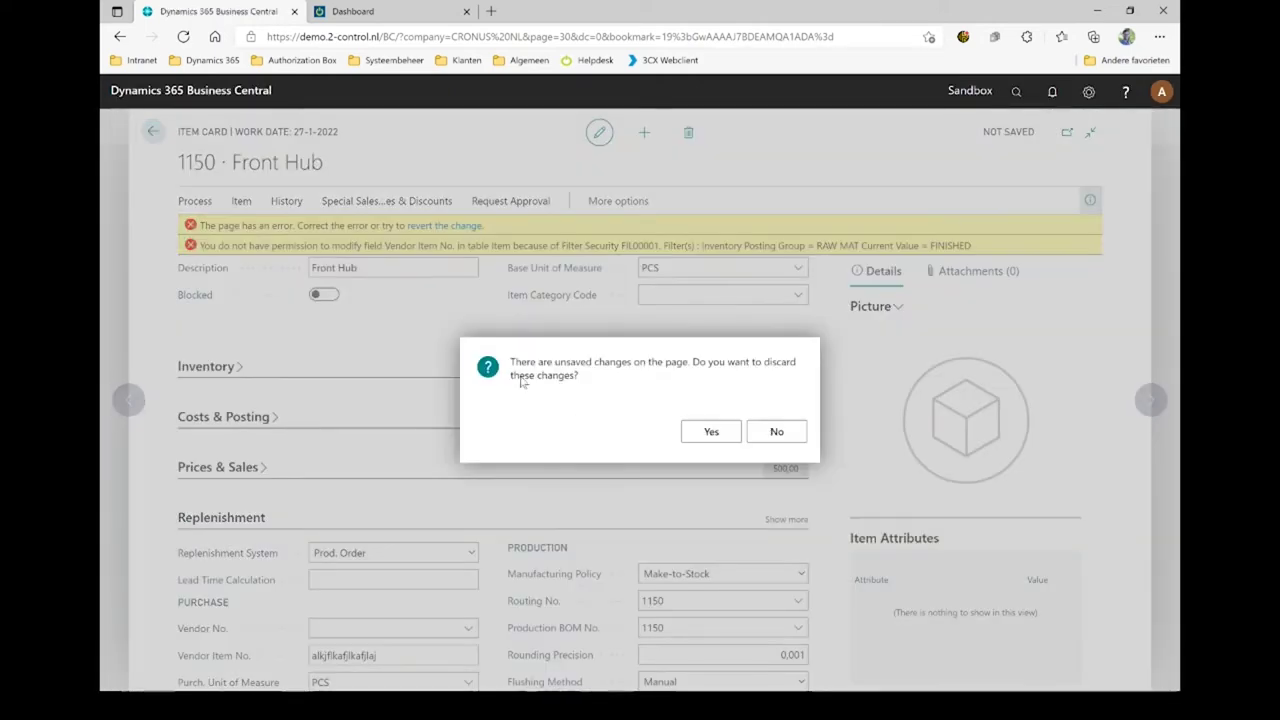
left_click(711, 436)
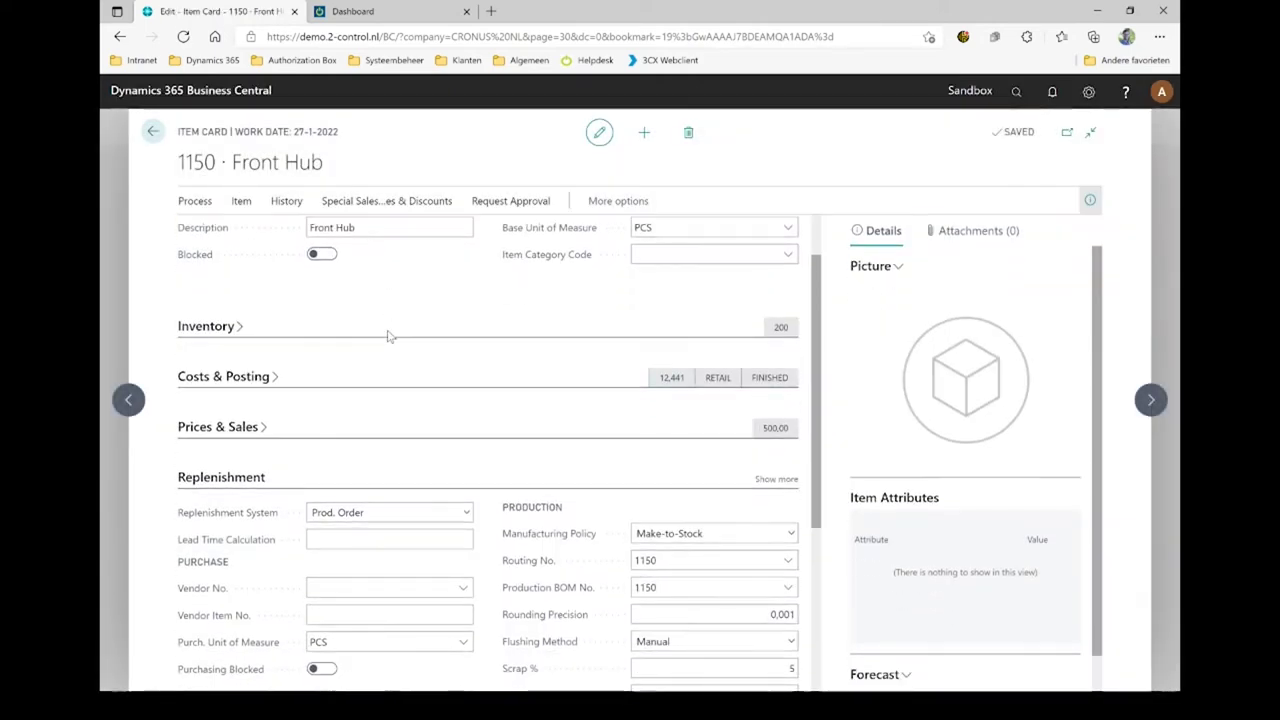
Step: Find the Field Security List, review the fields configured in FS00001 for item management, and return to the item card
key("alt+q")
type("fie")
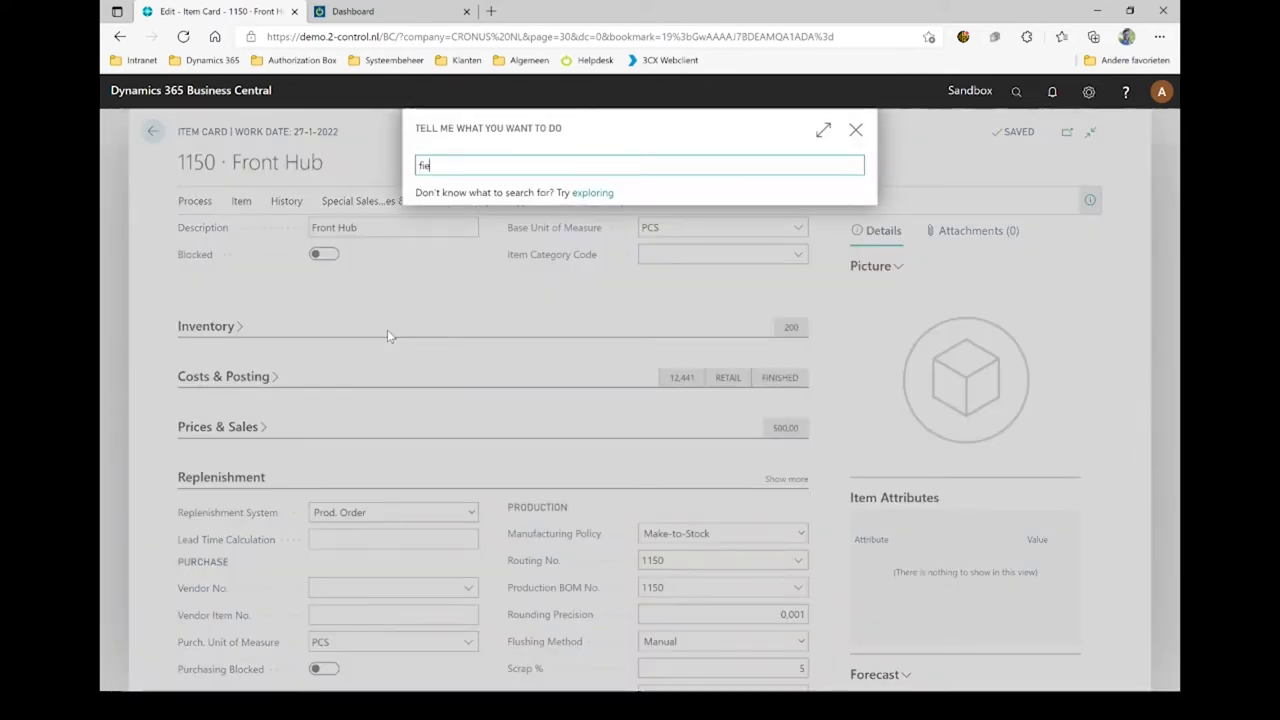
type("ld")
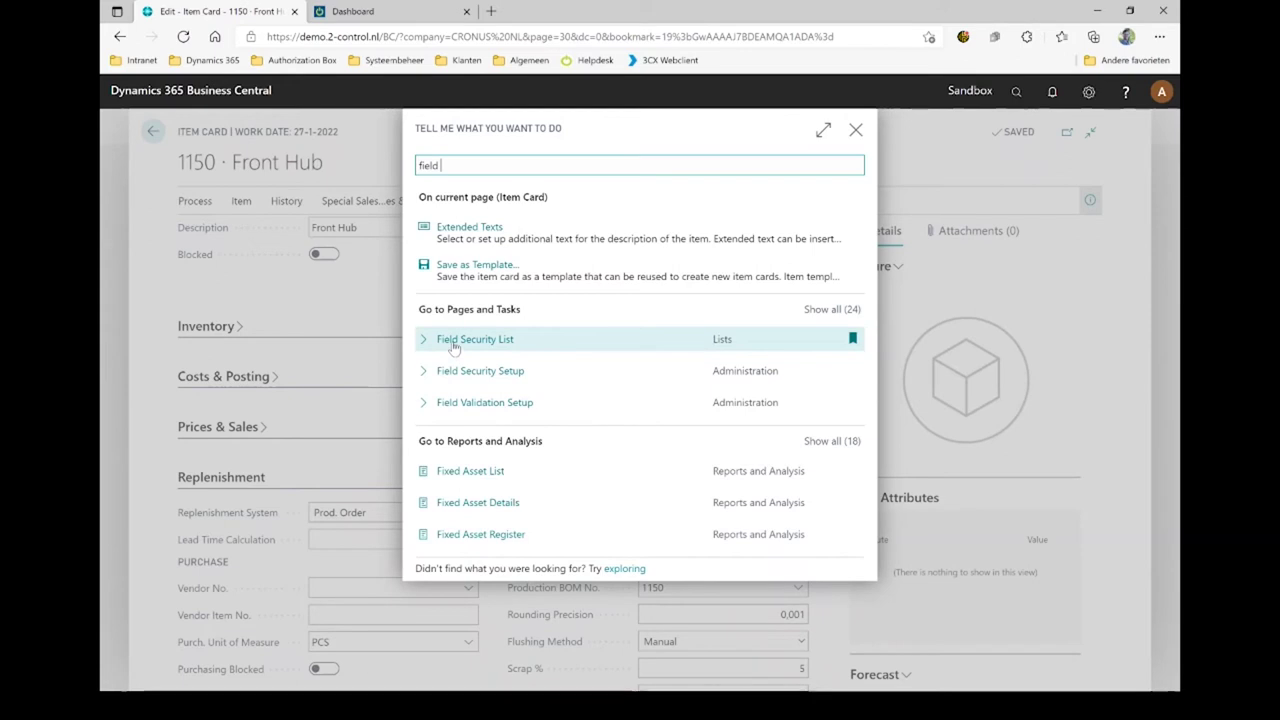
left_click(453, 343)
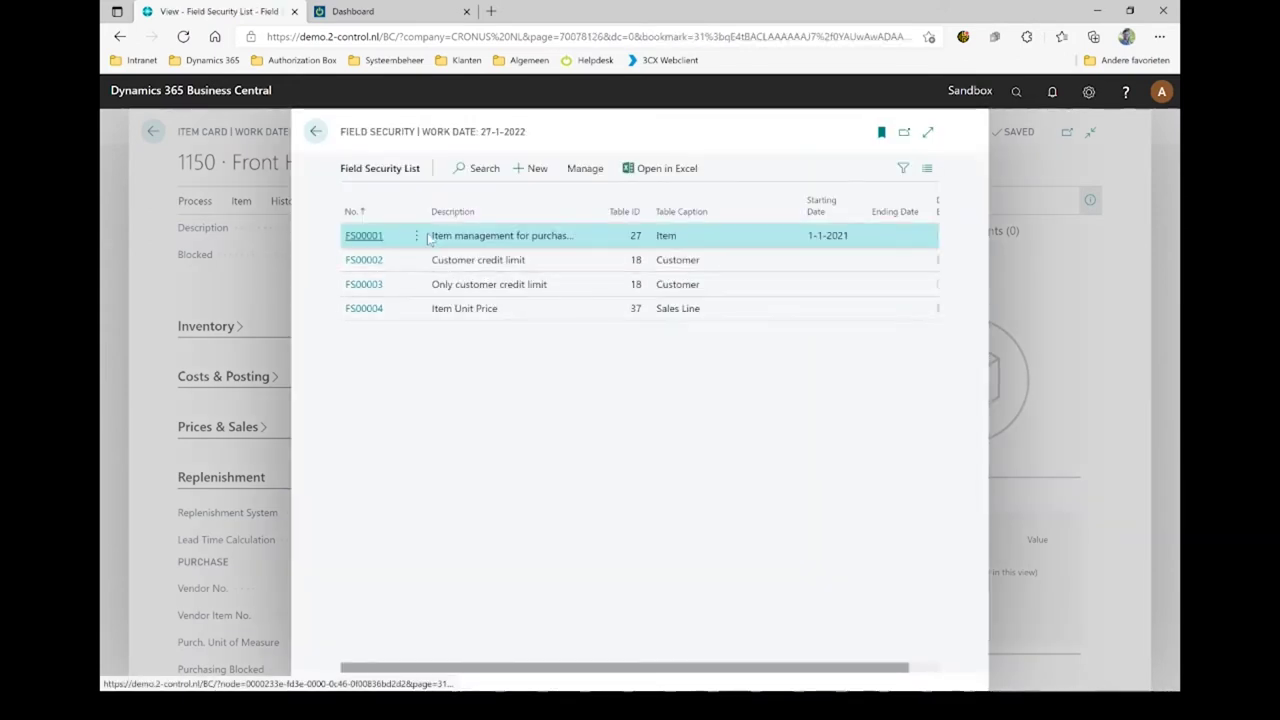
left_click(363, 237)
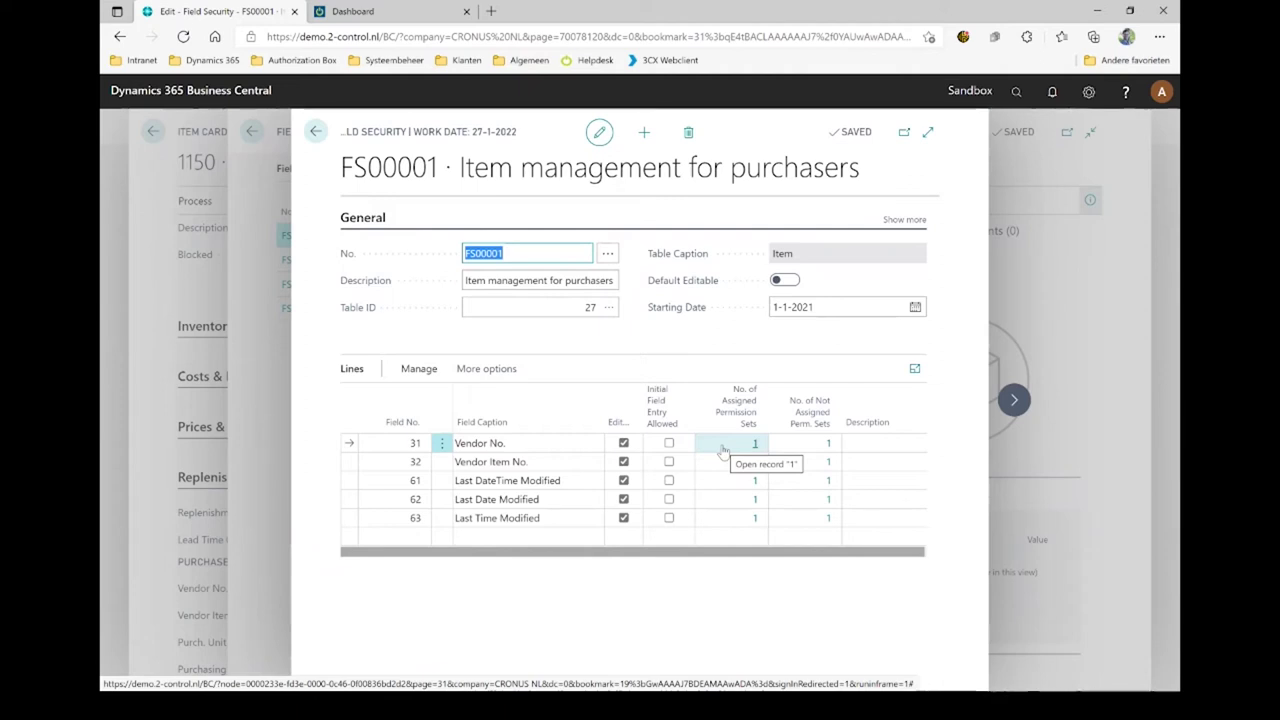
left_click(315, 133)
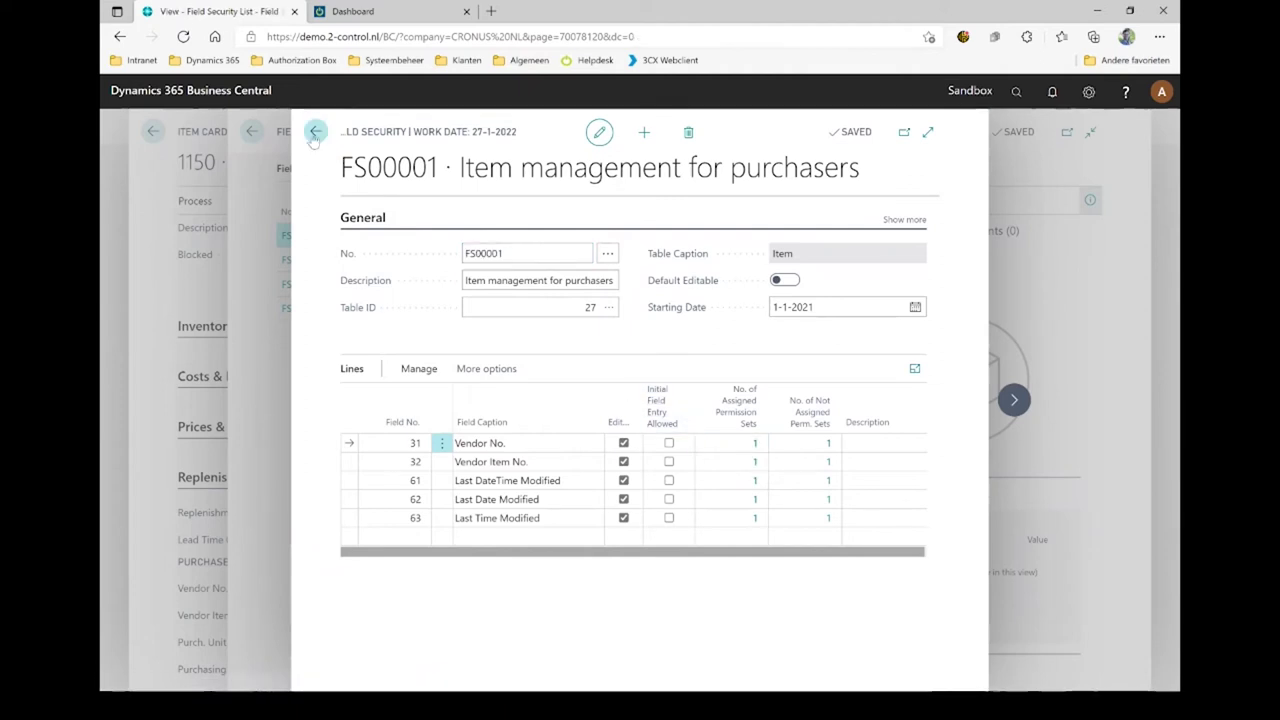
left_click(305, 133)
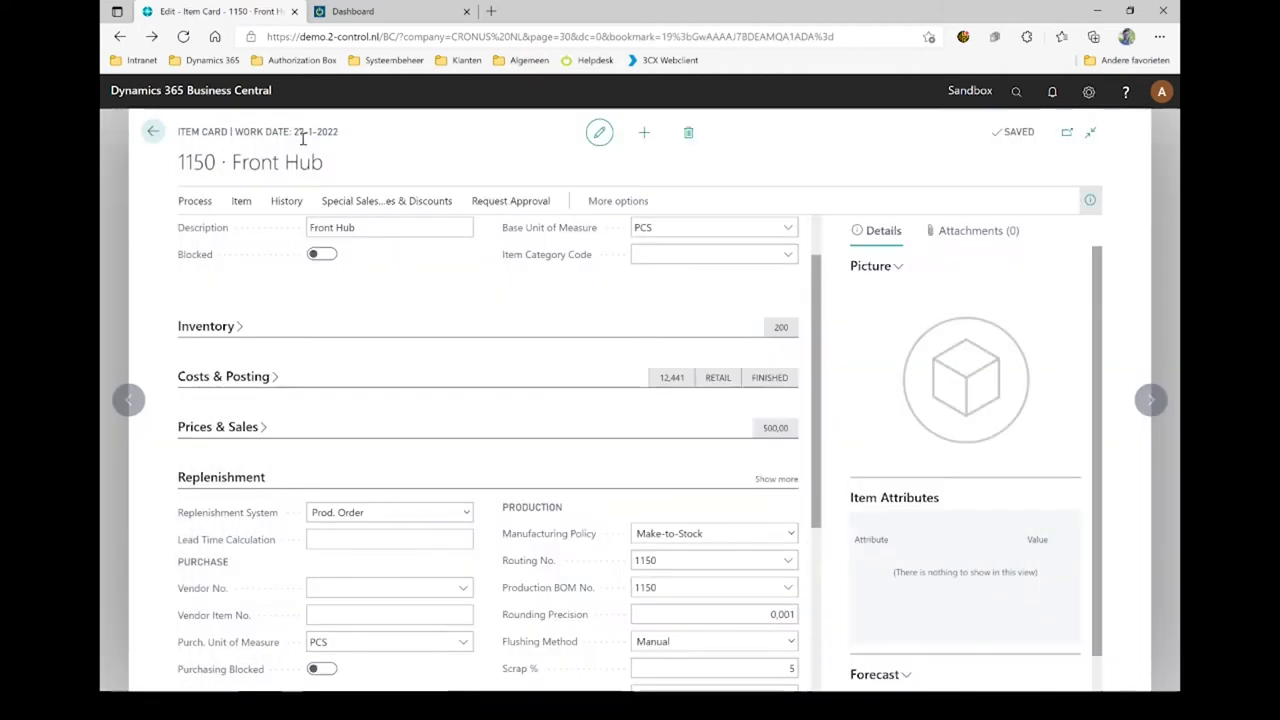
Step: Find the Filter Security List, review the filter line of FIL00001 for item management, and return to the items list
key("alt+q")
type("filt")
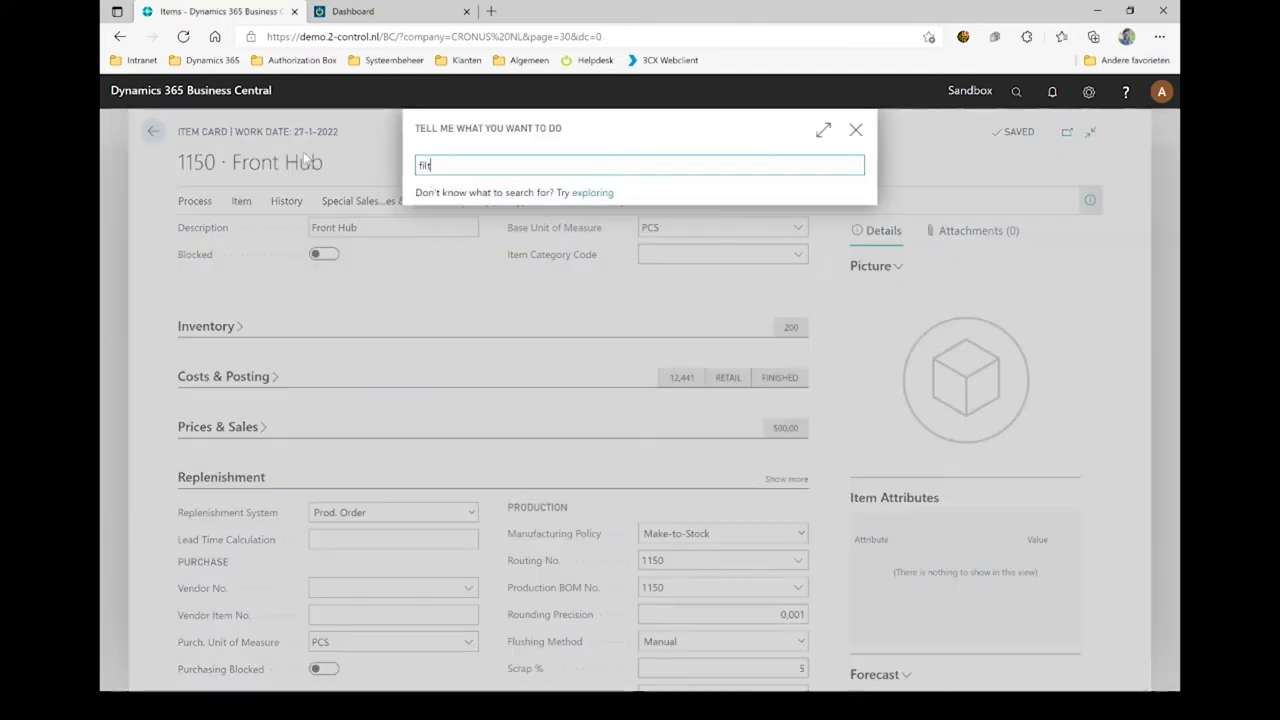
type("er")
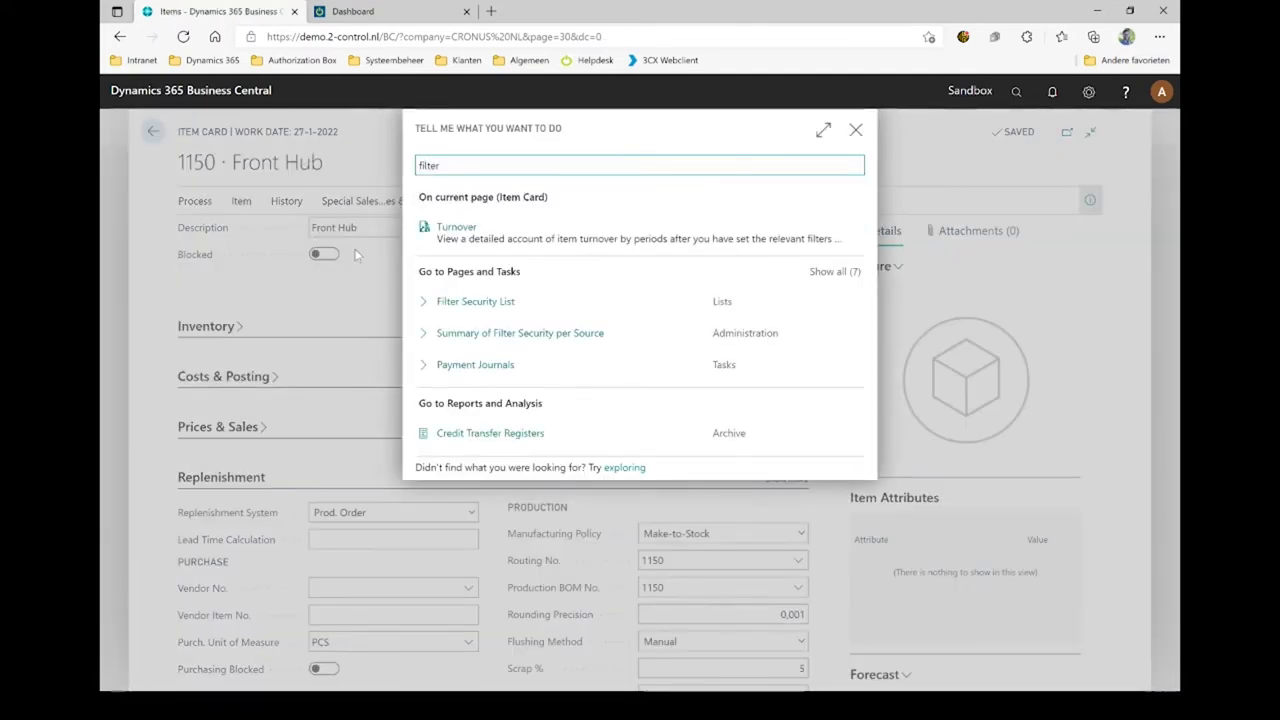
left_click(465, 302)
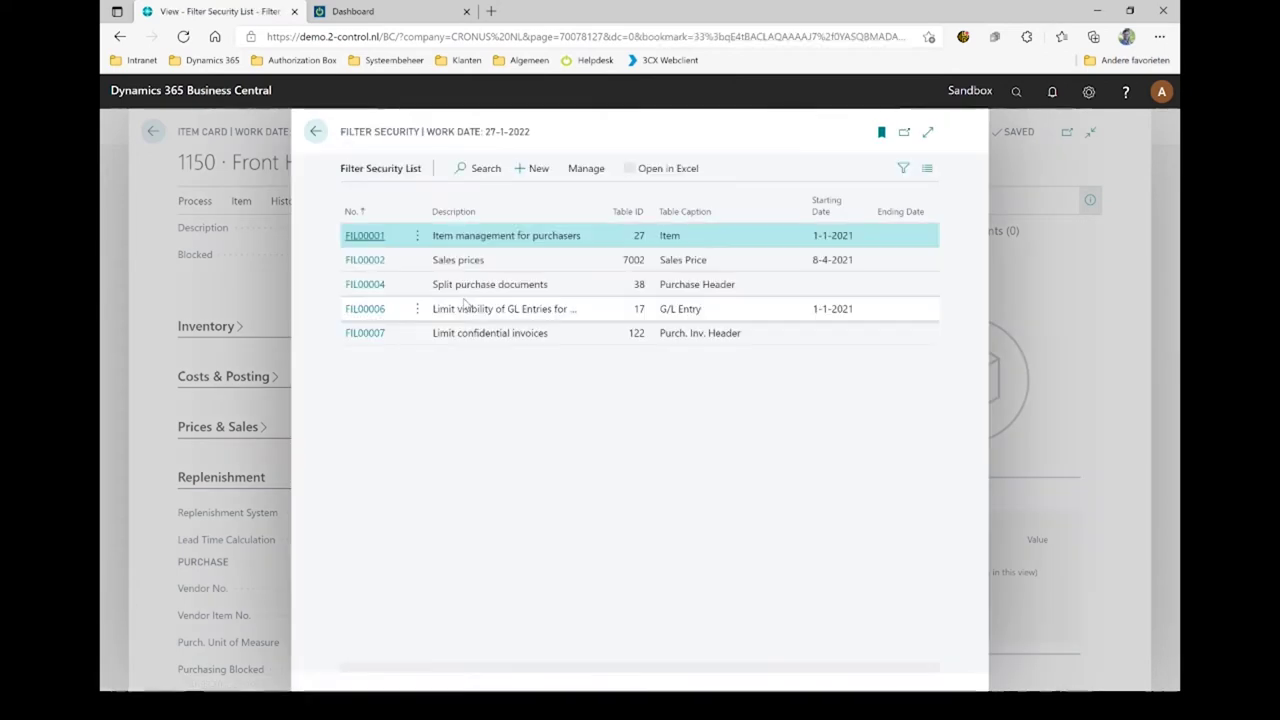
left_click(366, 237)
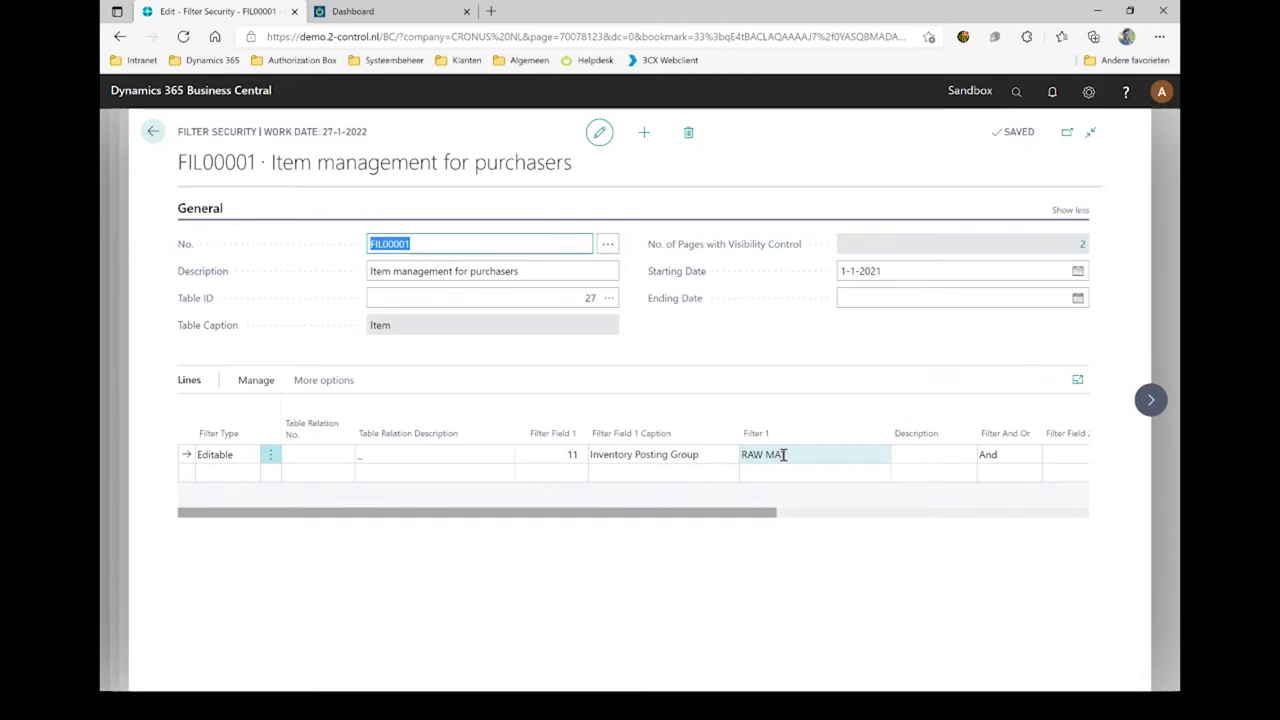
key("Escape")
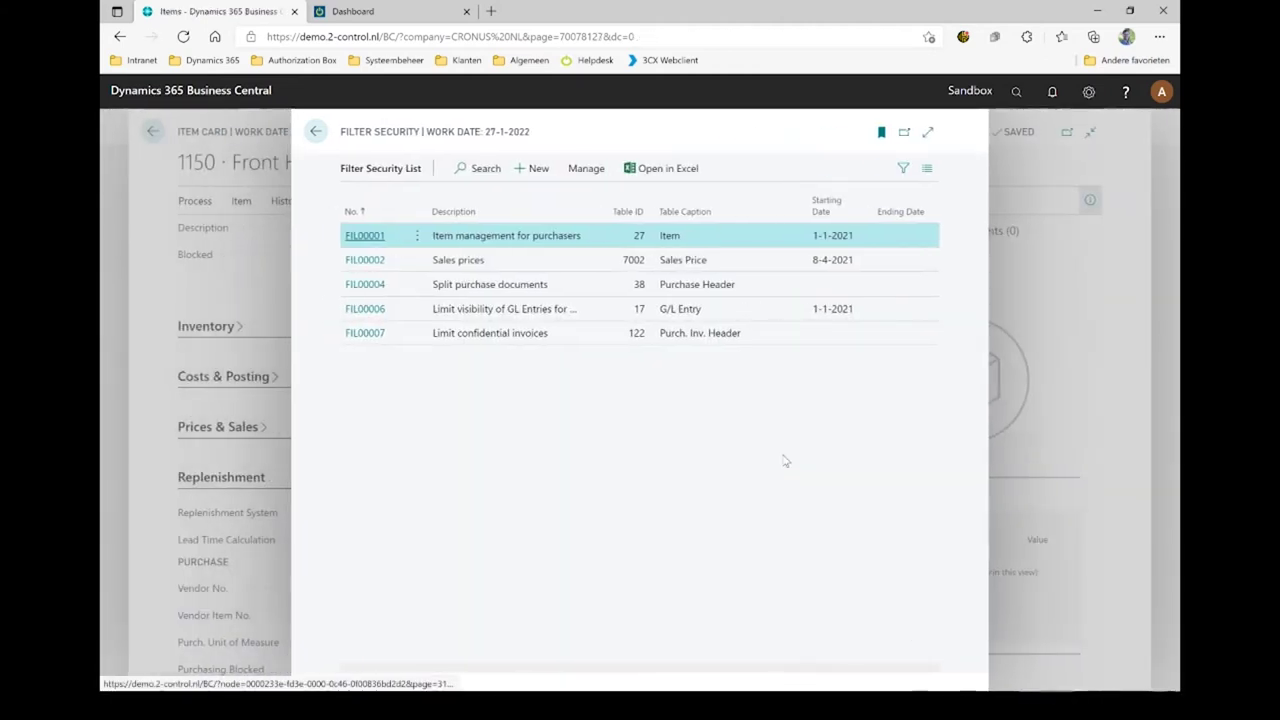
key("Escape")
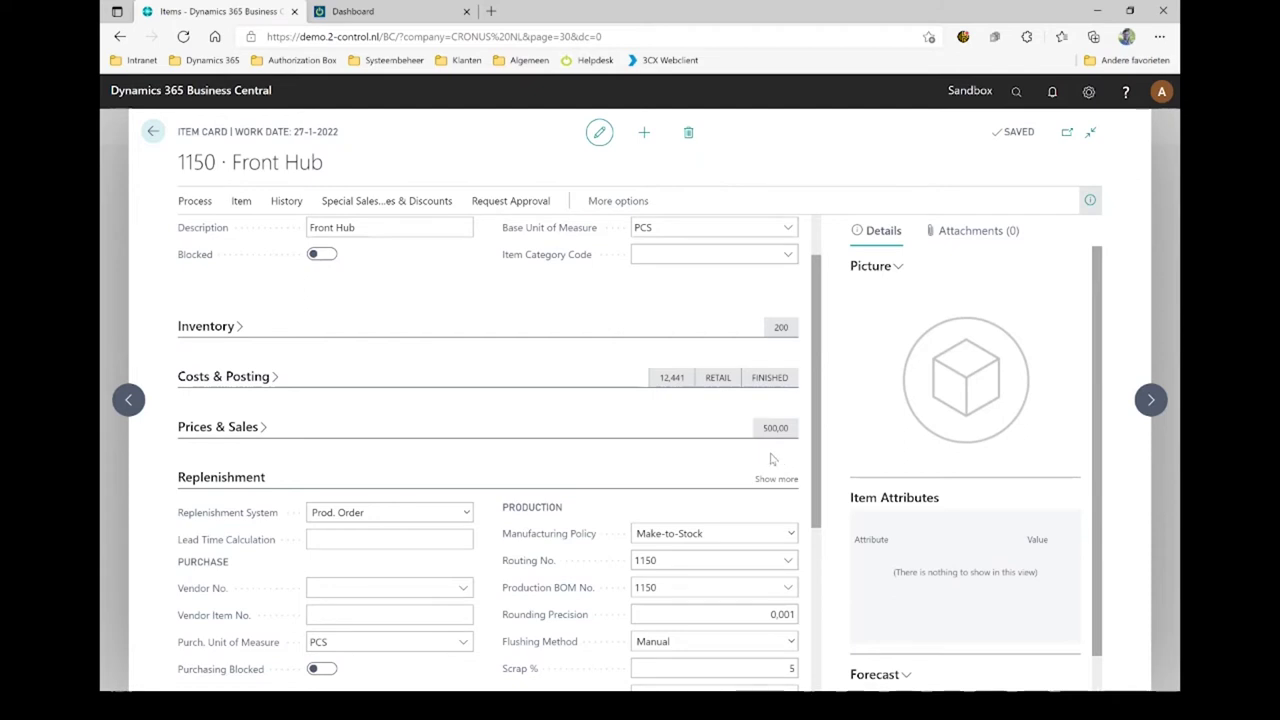
left_click(153, 133)
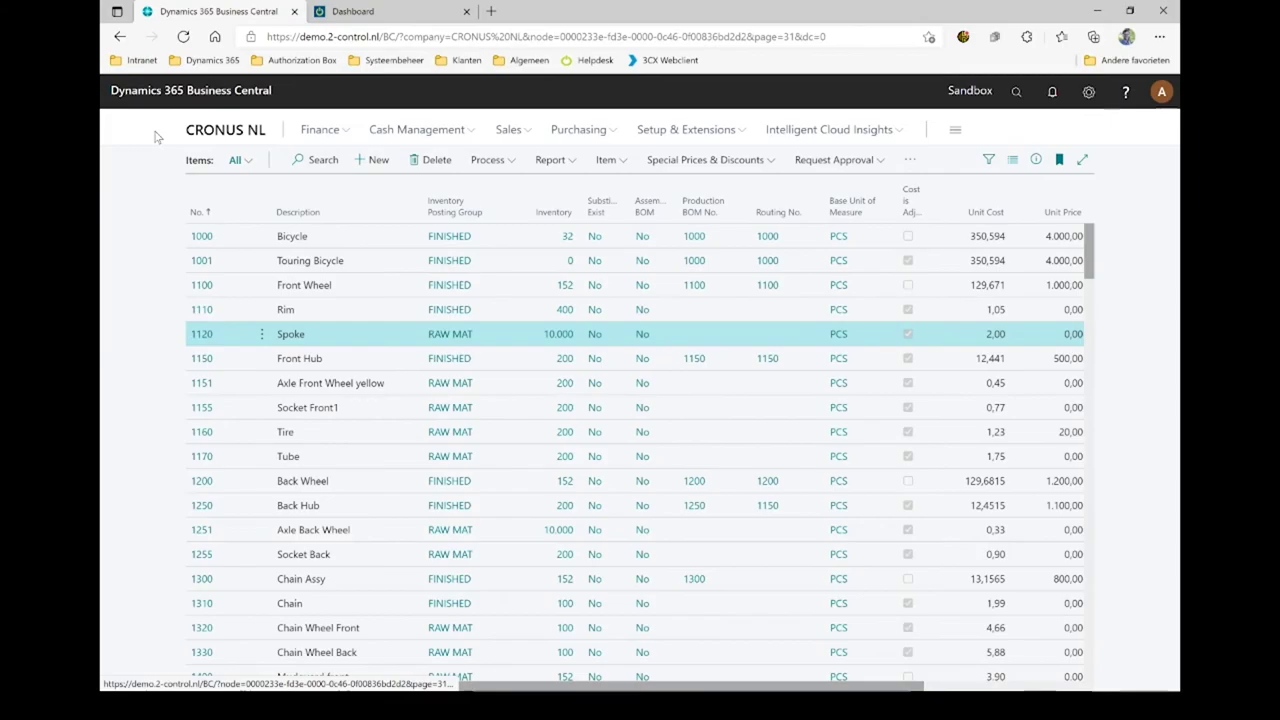
key("alt+Tab")
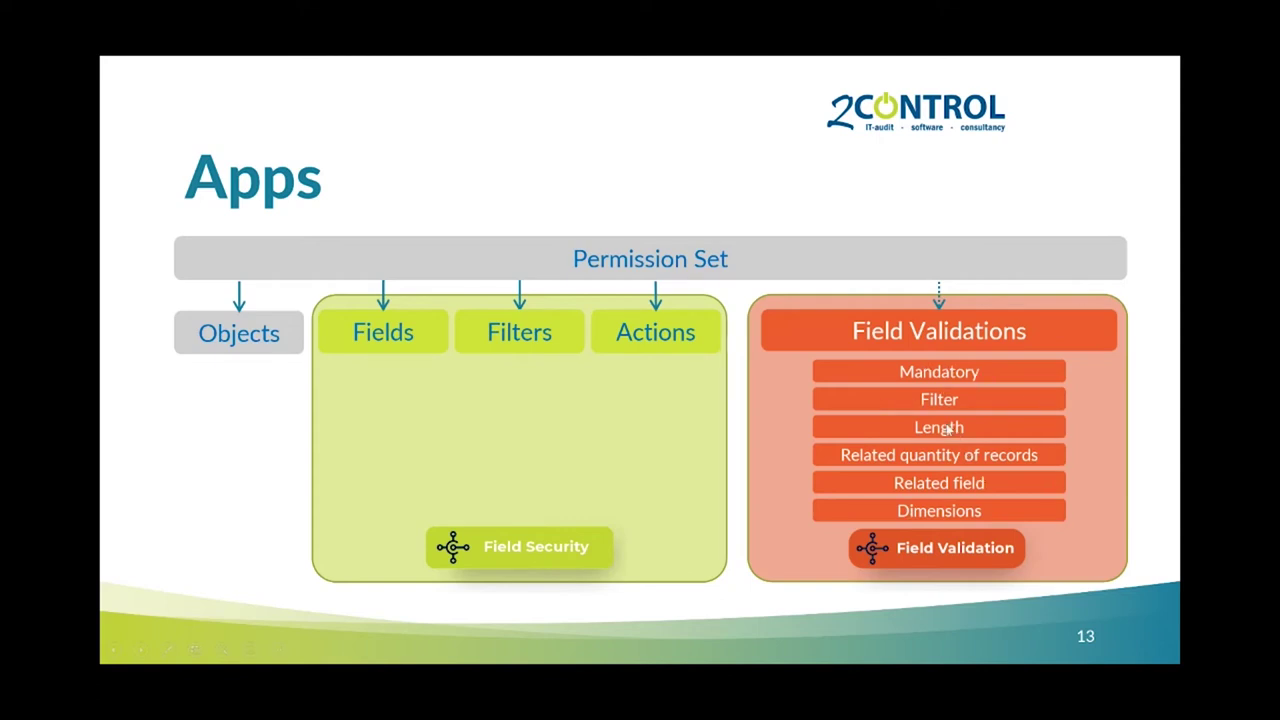
key("alt+Tab")
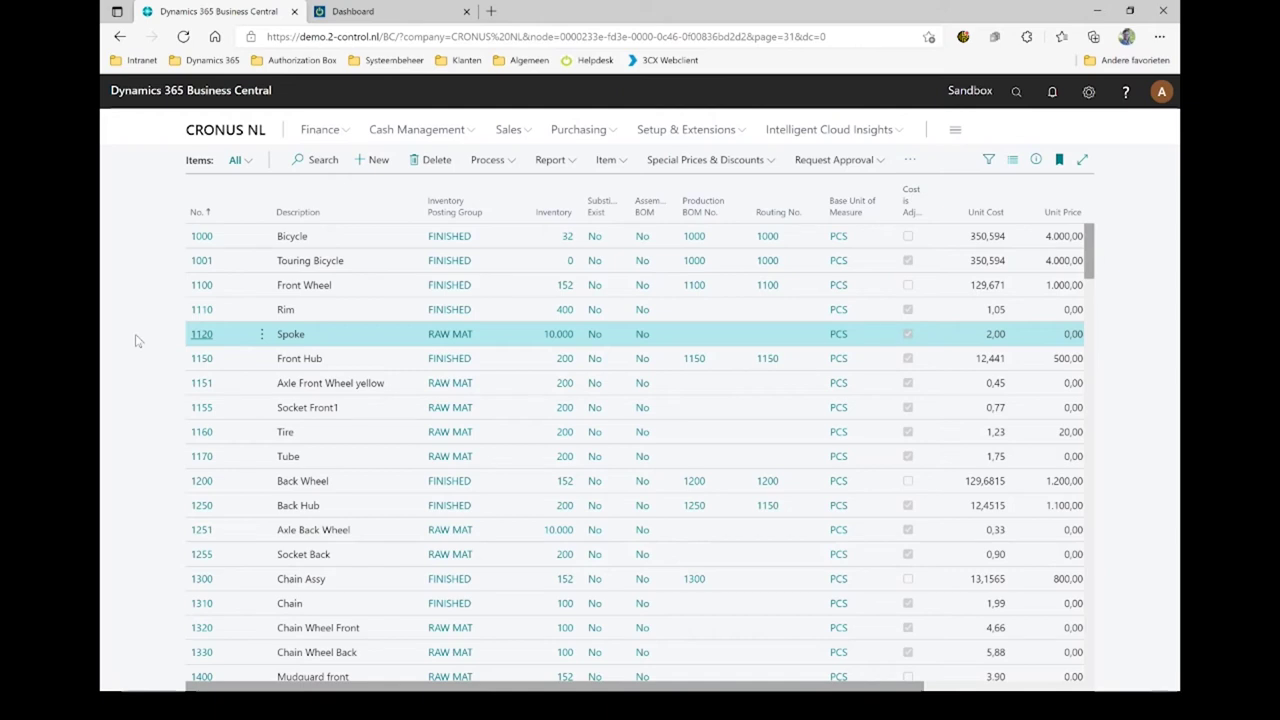
Step: Find the Customers list and open the customer card of Spotsmeyer's Furnishings
key("alt+q")
type("custom")
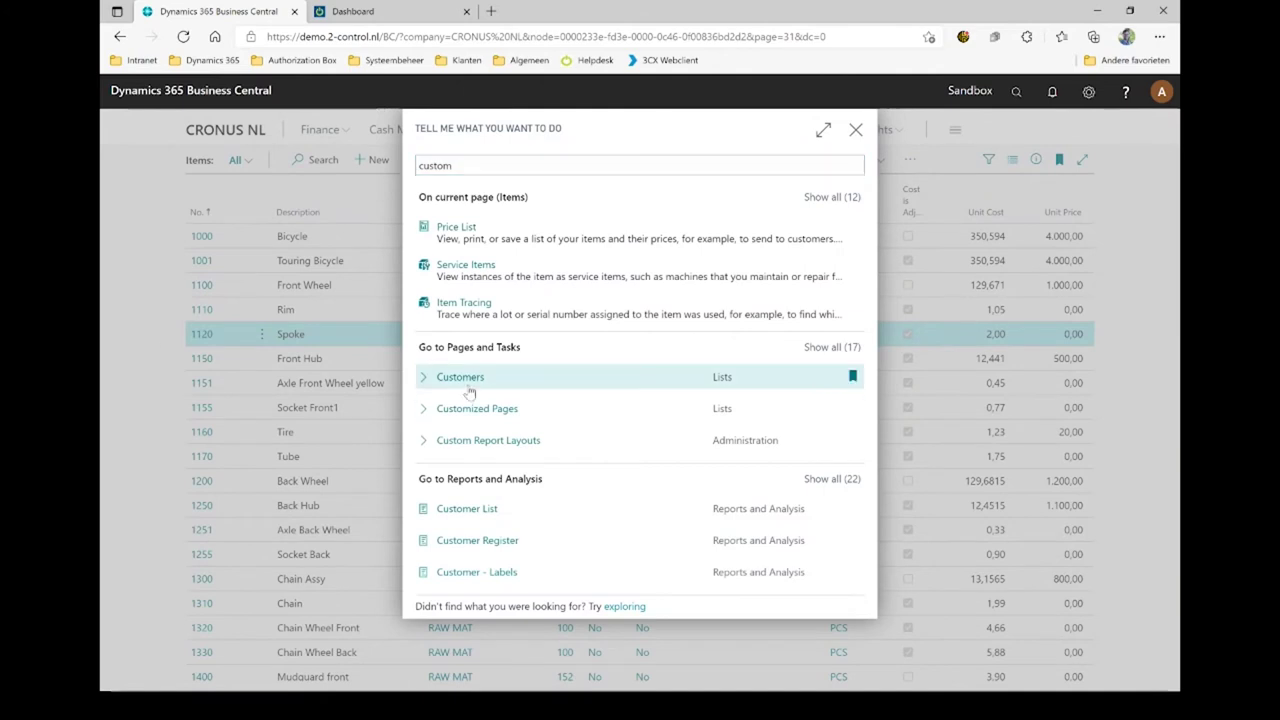
left_click(470, 390)
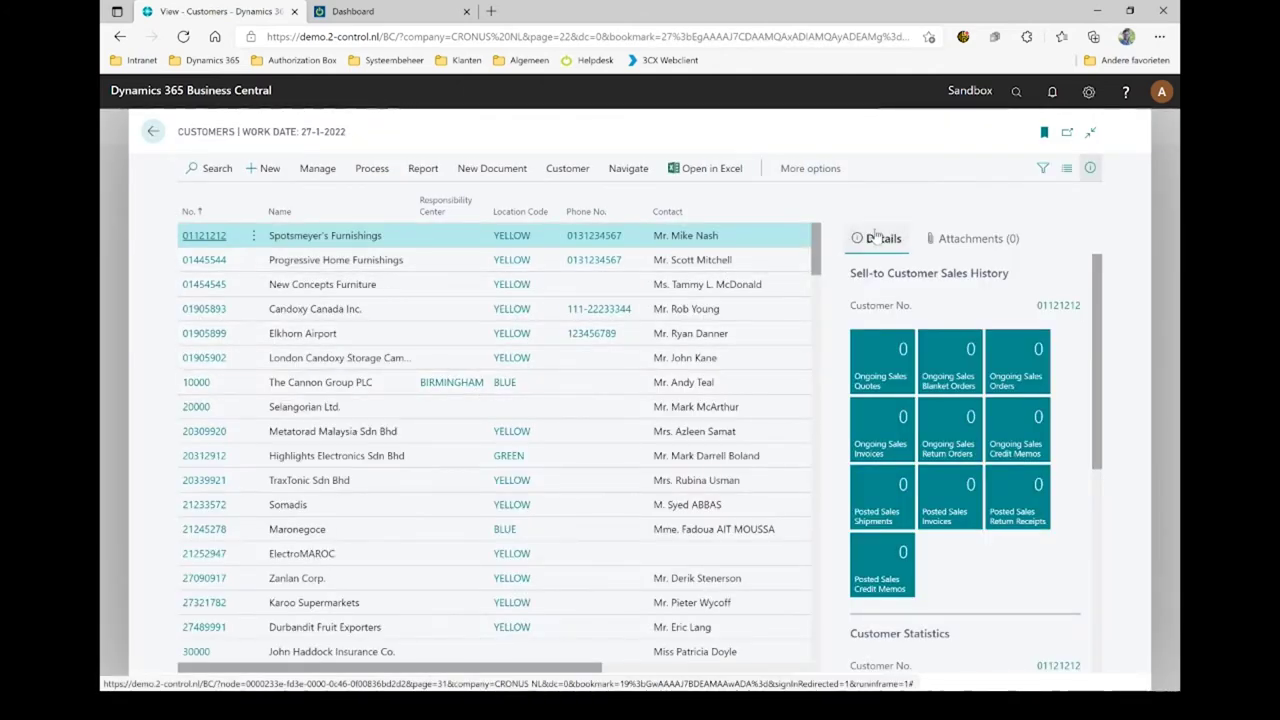
left_click(204, 236)
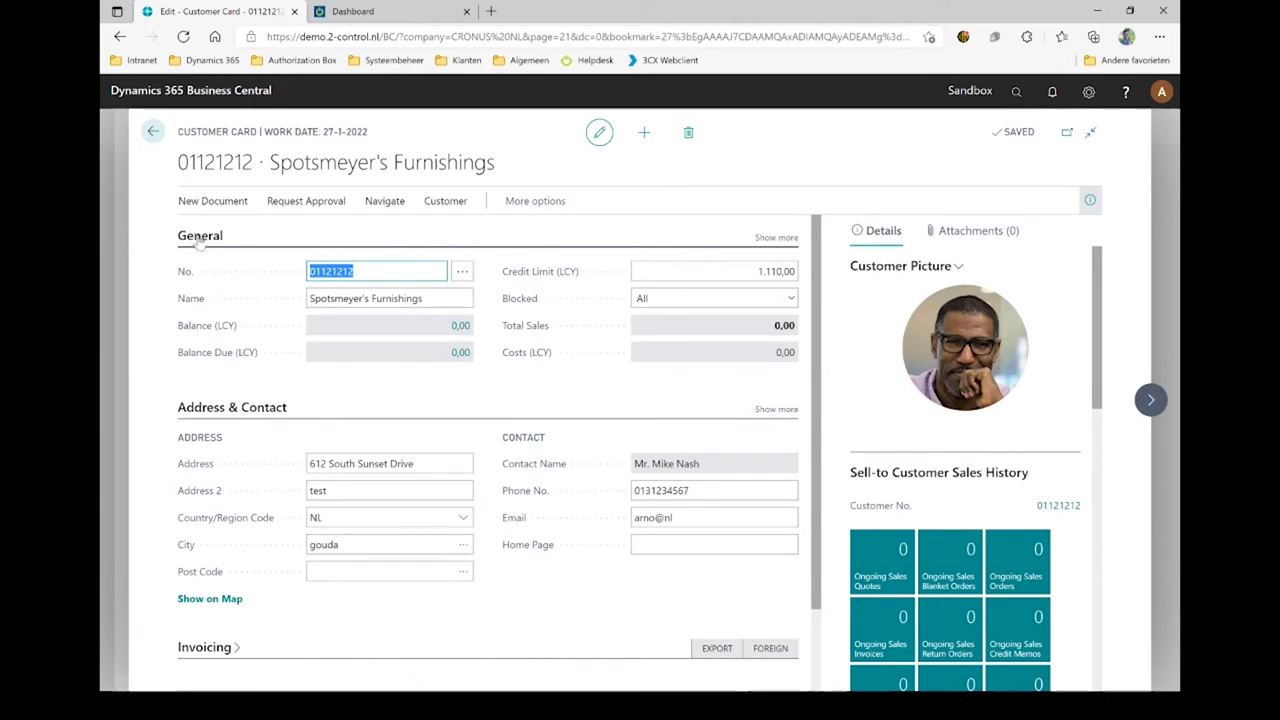
Step: Set Blocked to blank for Spotsmeyer's Furnishings and leave the record for the next customer, reviewing the field validation results
left_click(671, 517)
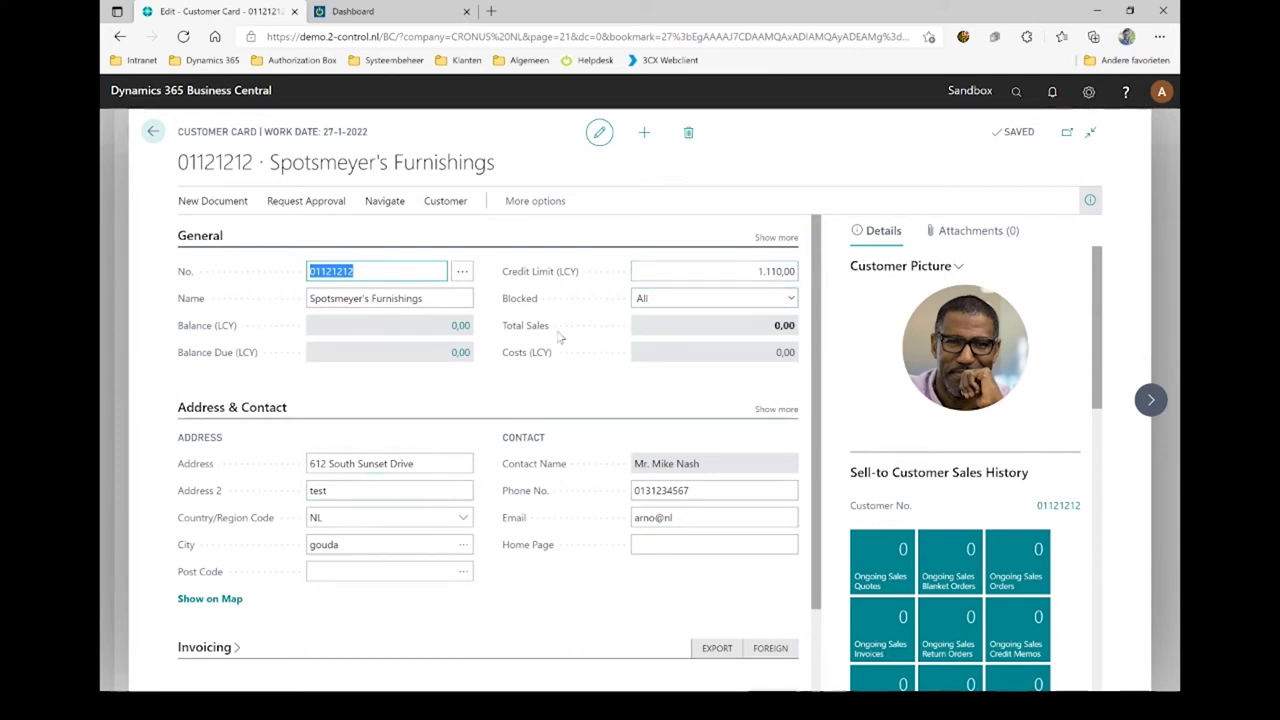
left_click(682, 307)
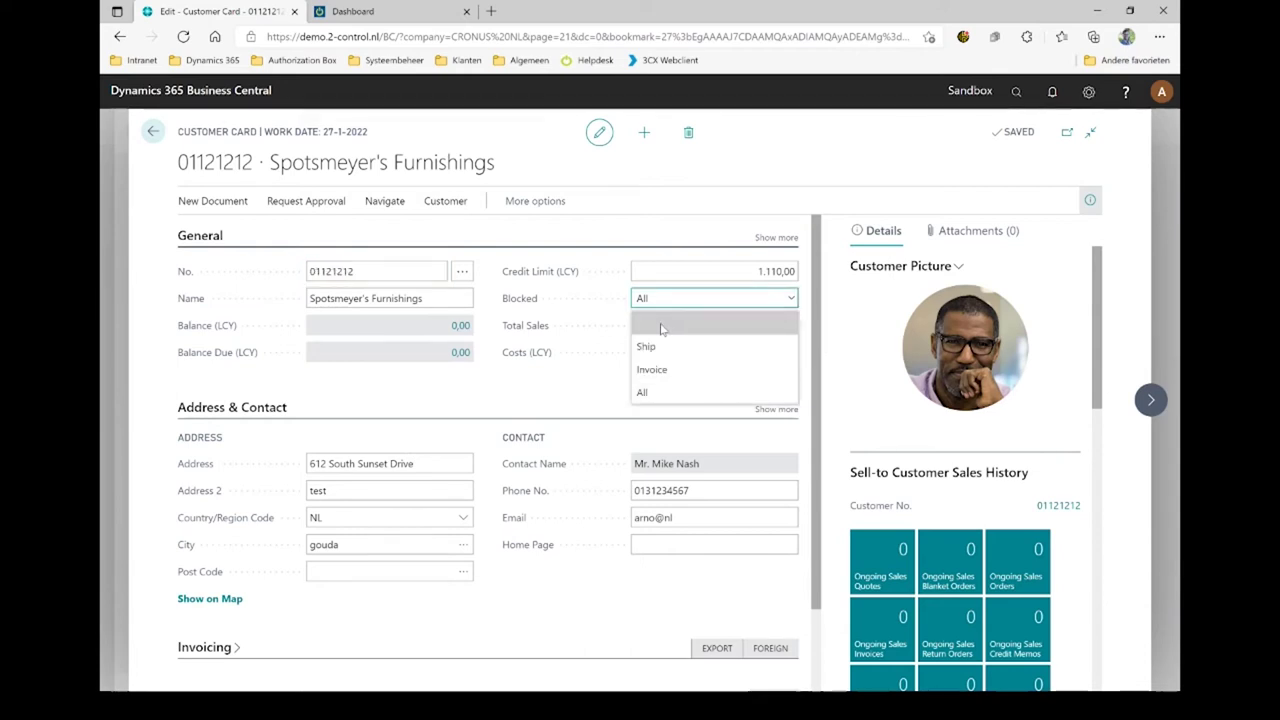
left_click(660, 329)
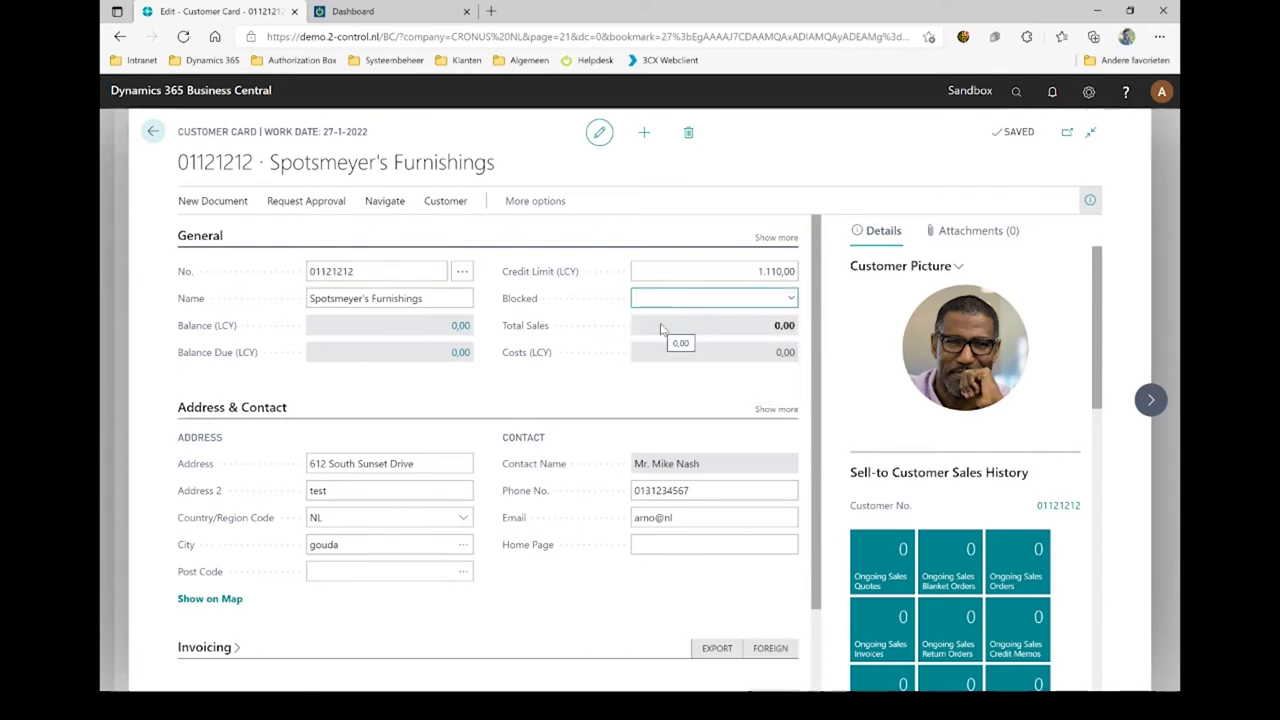
left_click(1151, 400)
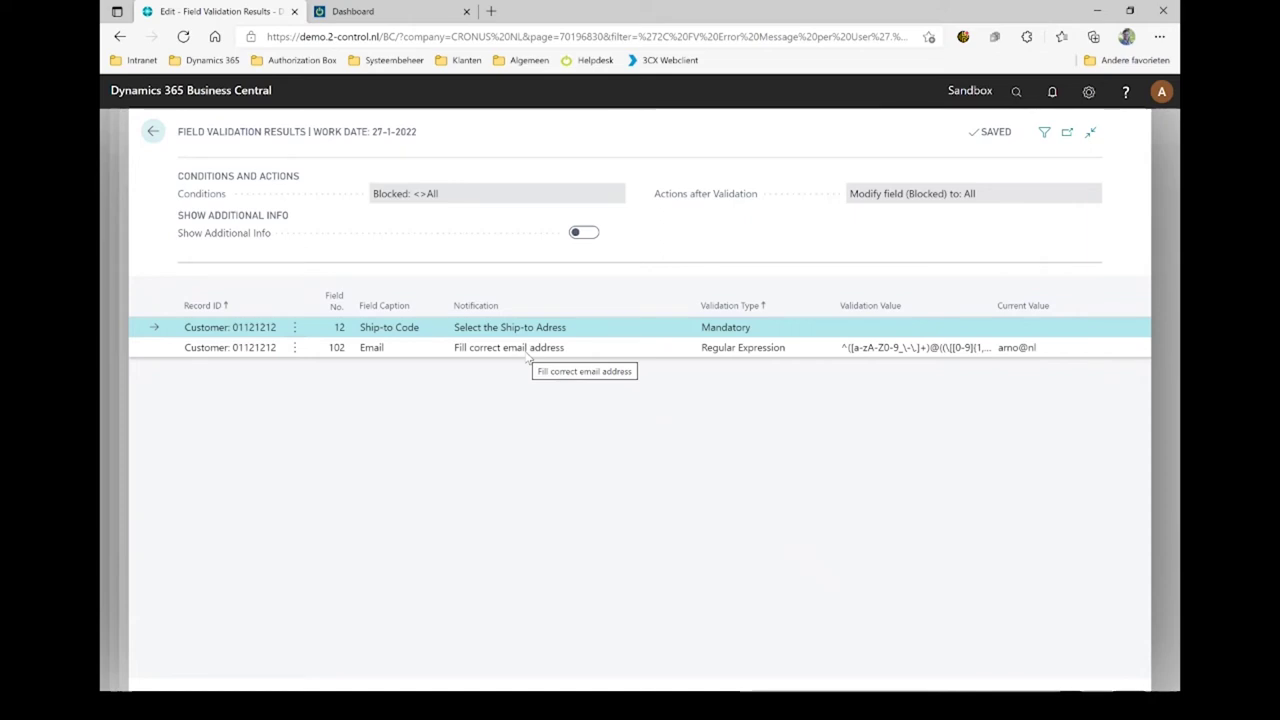
left_click(152, 134)
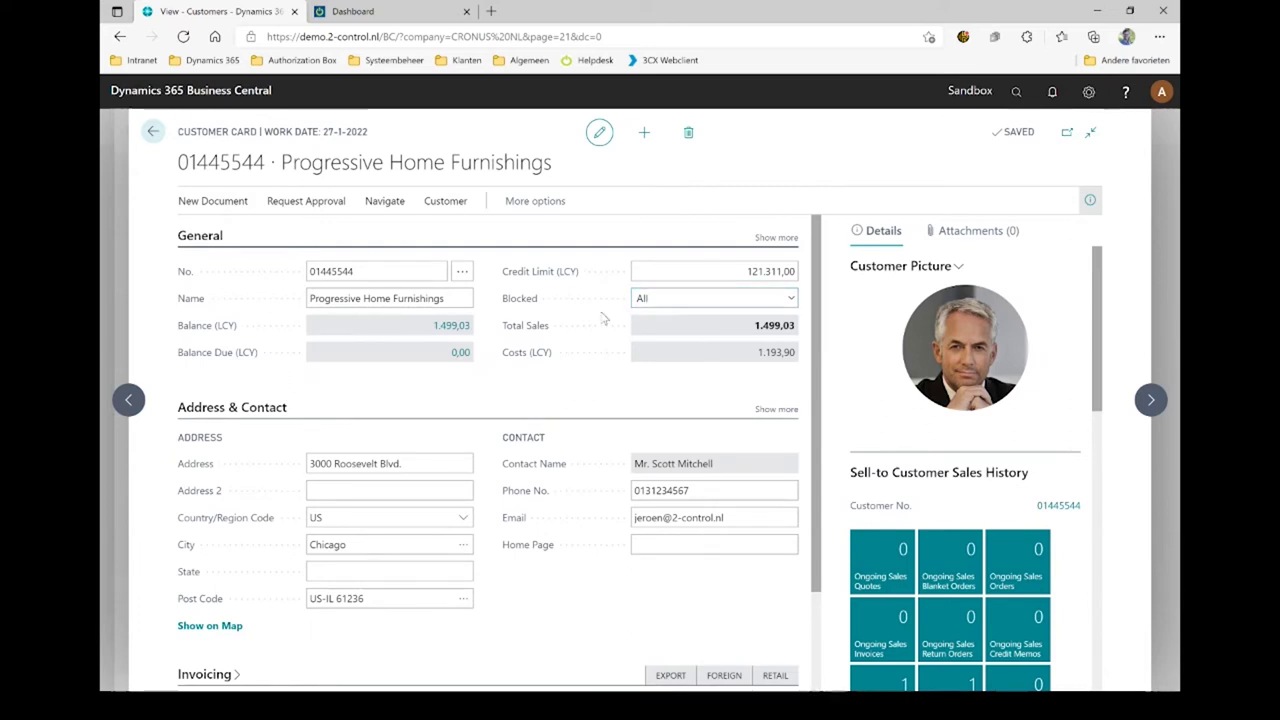
Step: Find the Field Validations List and review the conditions and validation lines of FV00006, Validating customer data
key("alt+q")
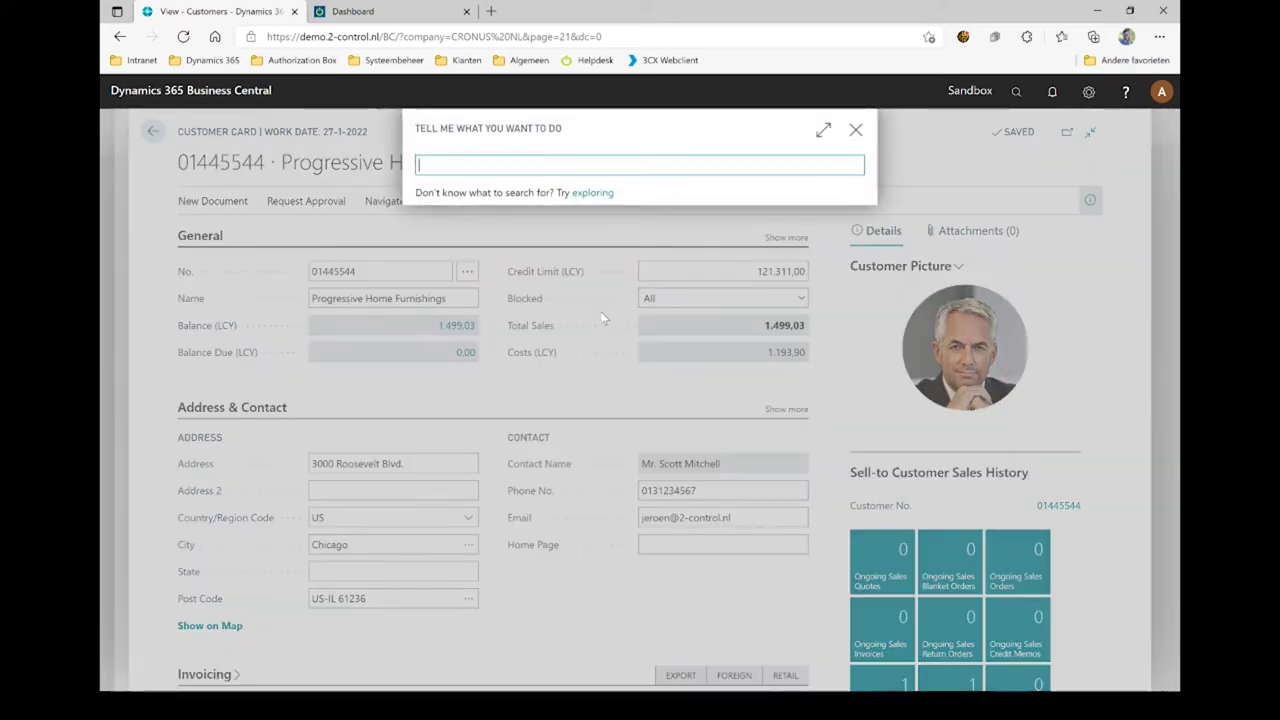
type("field va")
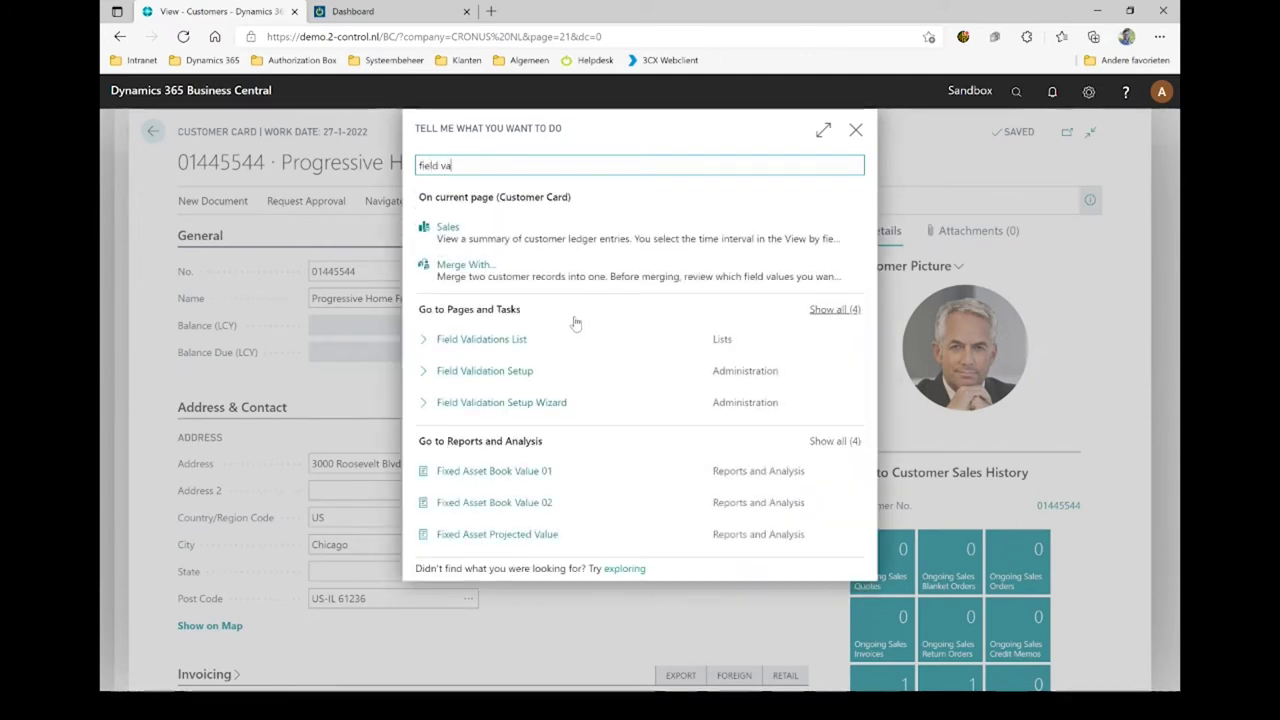
left_click(481, 339)
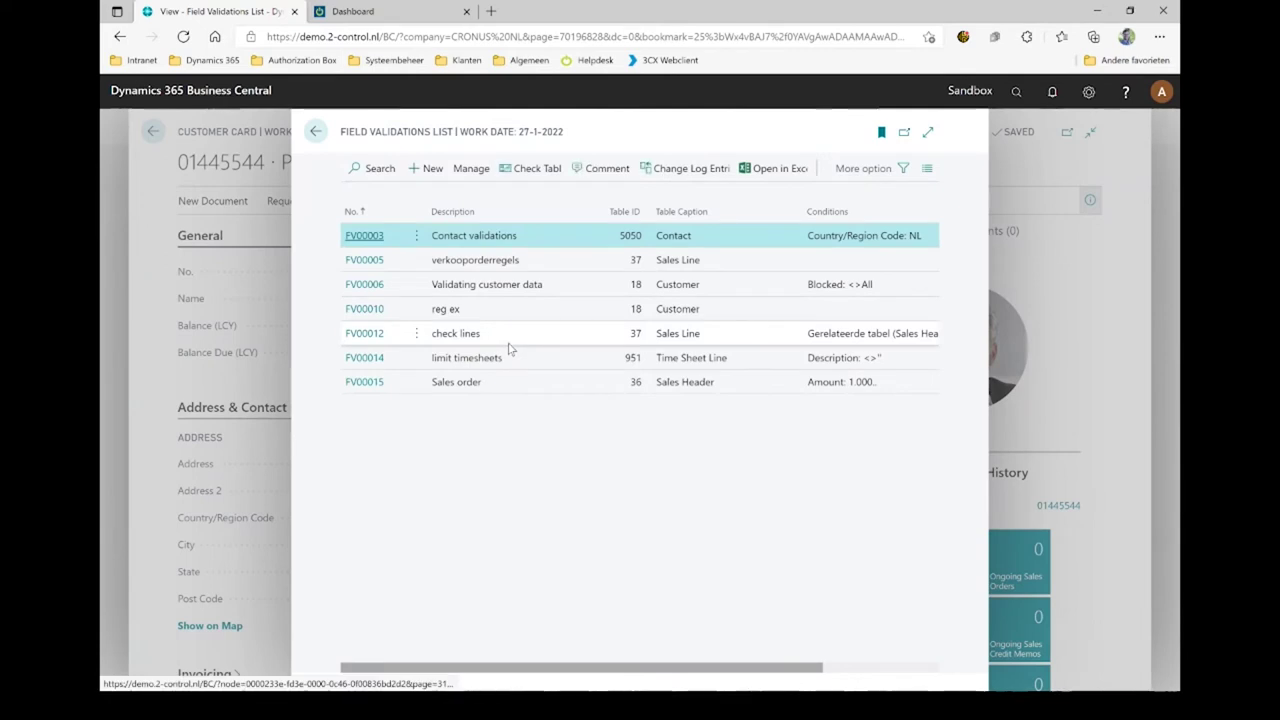
left_click(364, 289)
left_click(364, 286)
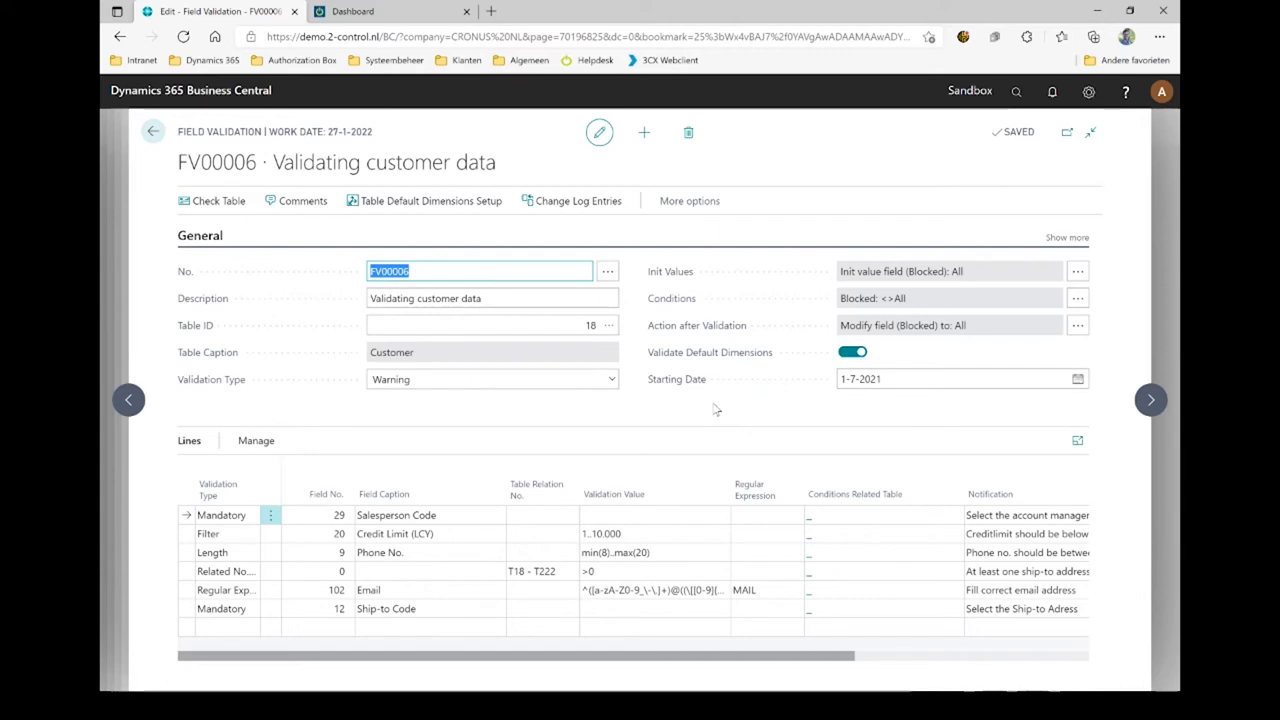
Step: Show the Authorization Box slide in the presentation and switch to the Authorization Box dashboard in the browser
key("alt+Tab")
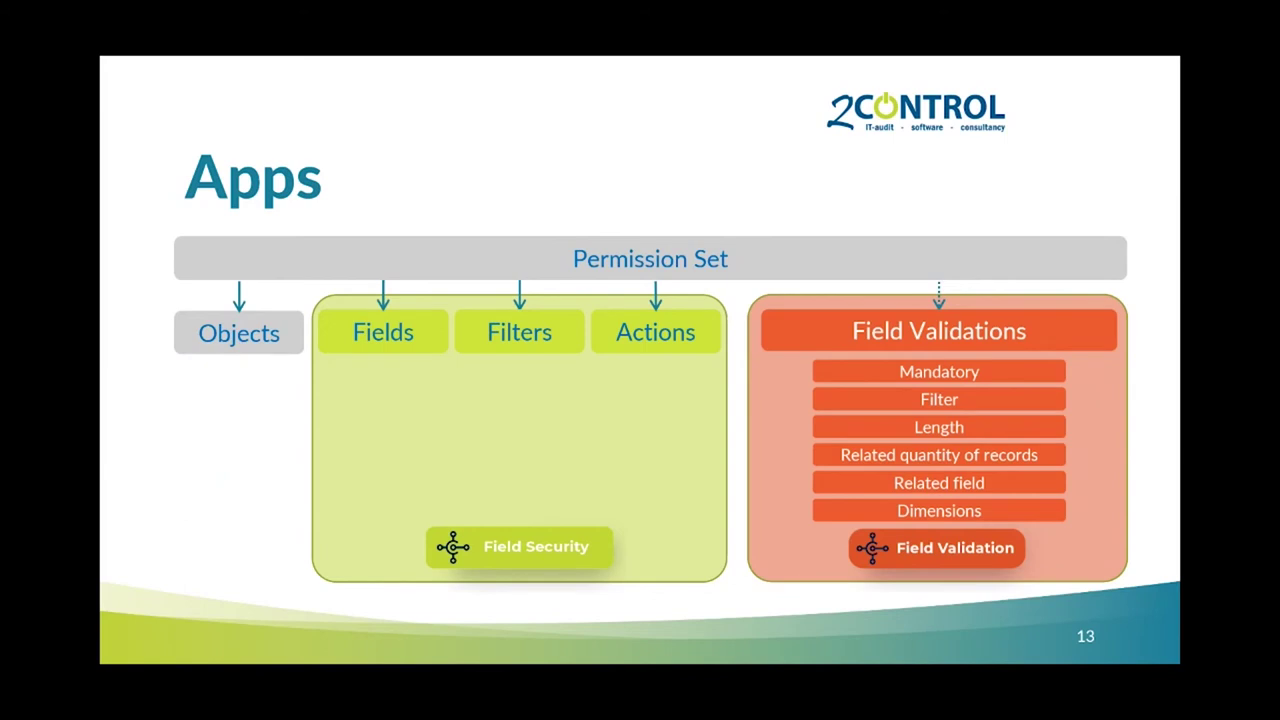
key("Right")
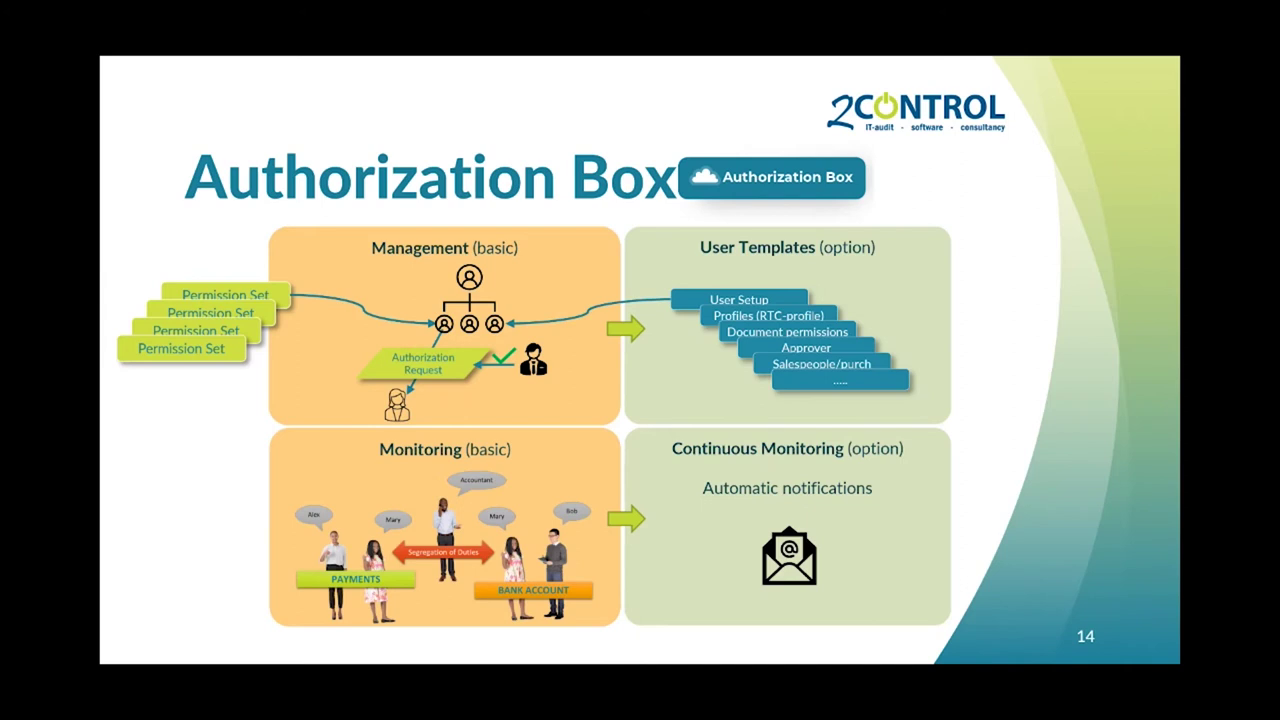
key("alt+Tab")
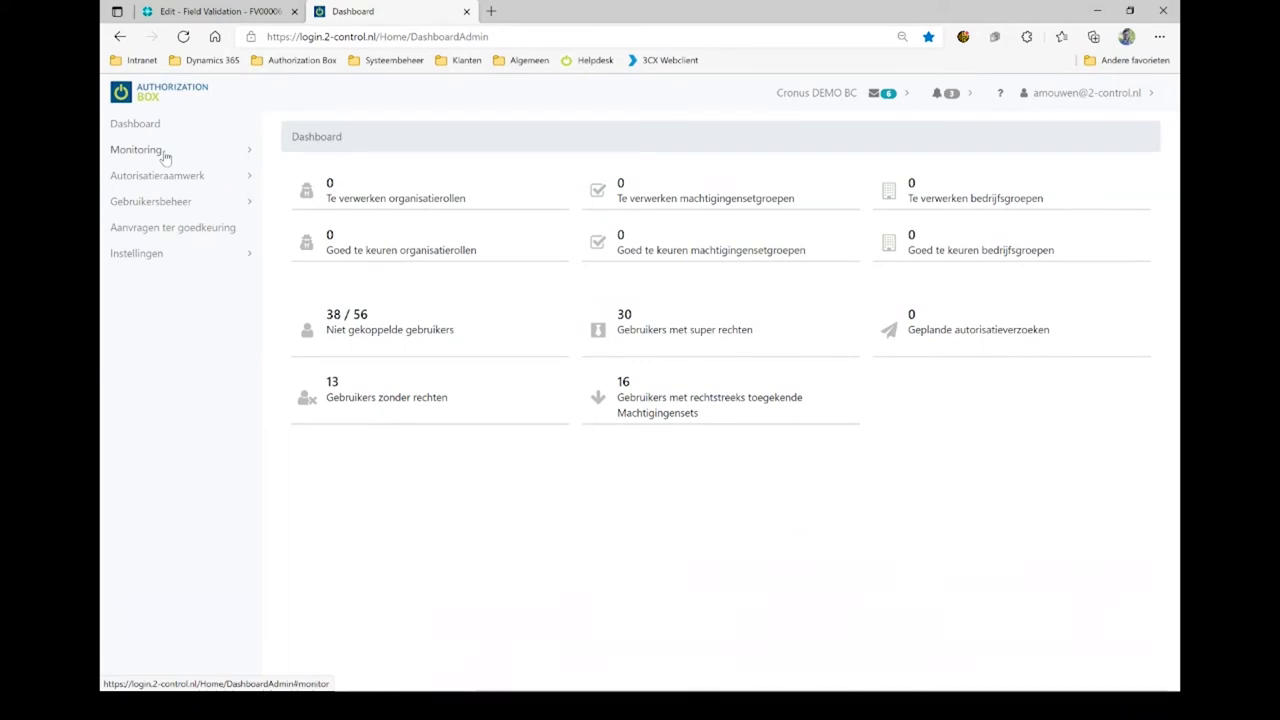
key("alt+Tab")
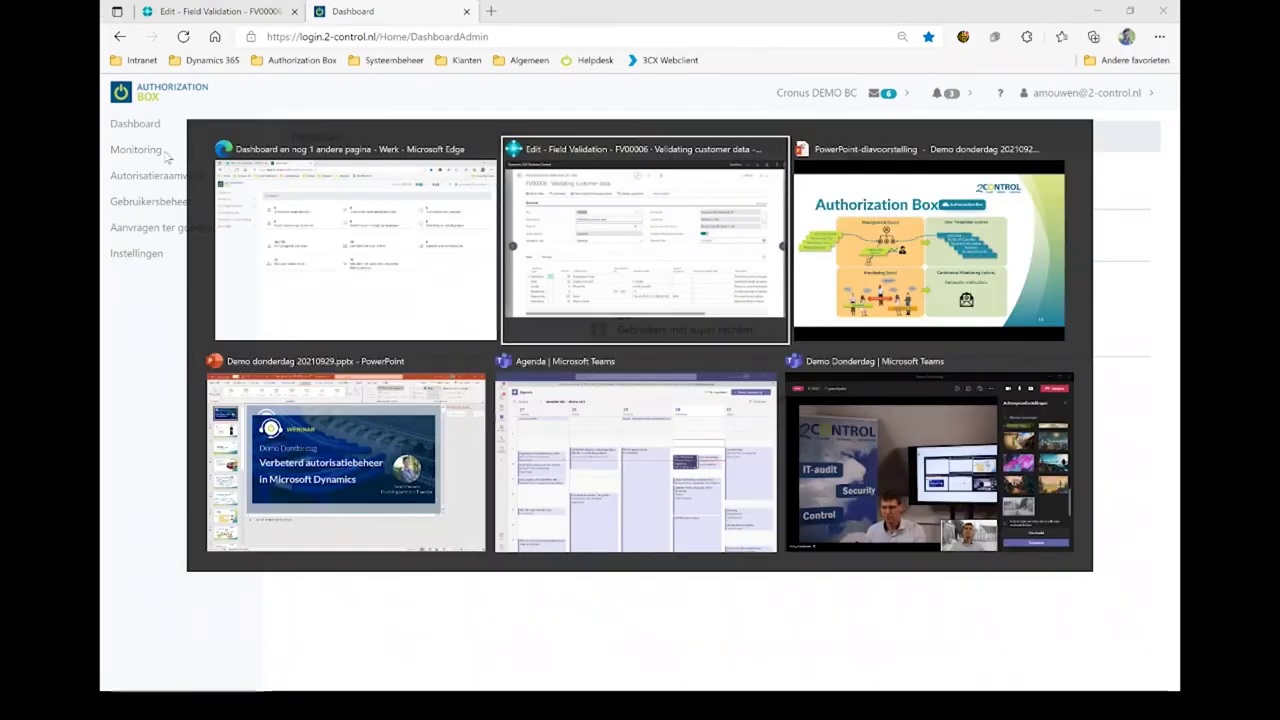
key("alt+Tab")
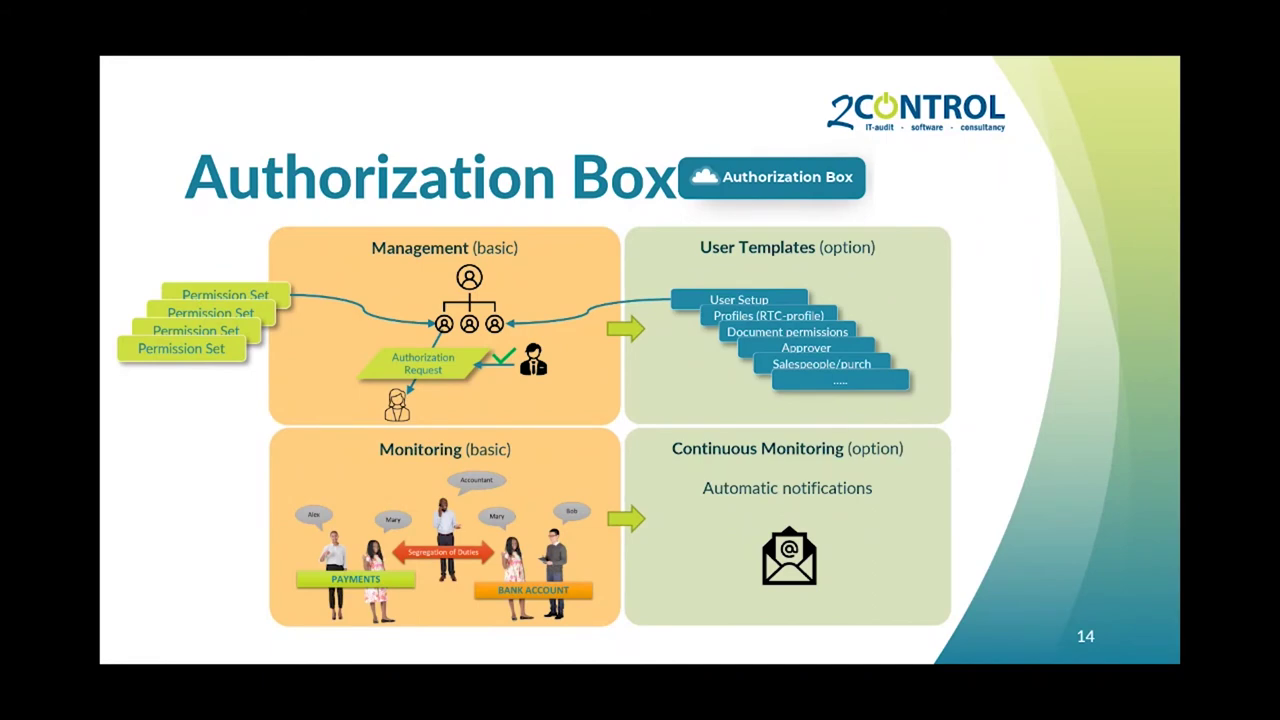
key("alt+Tab")
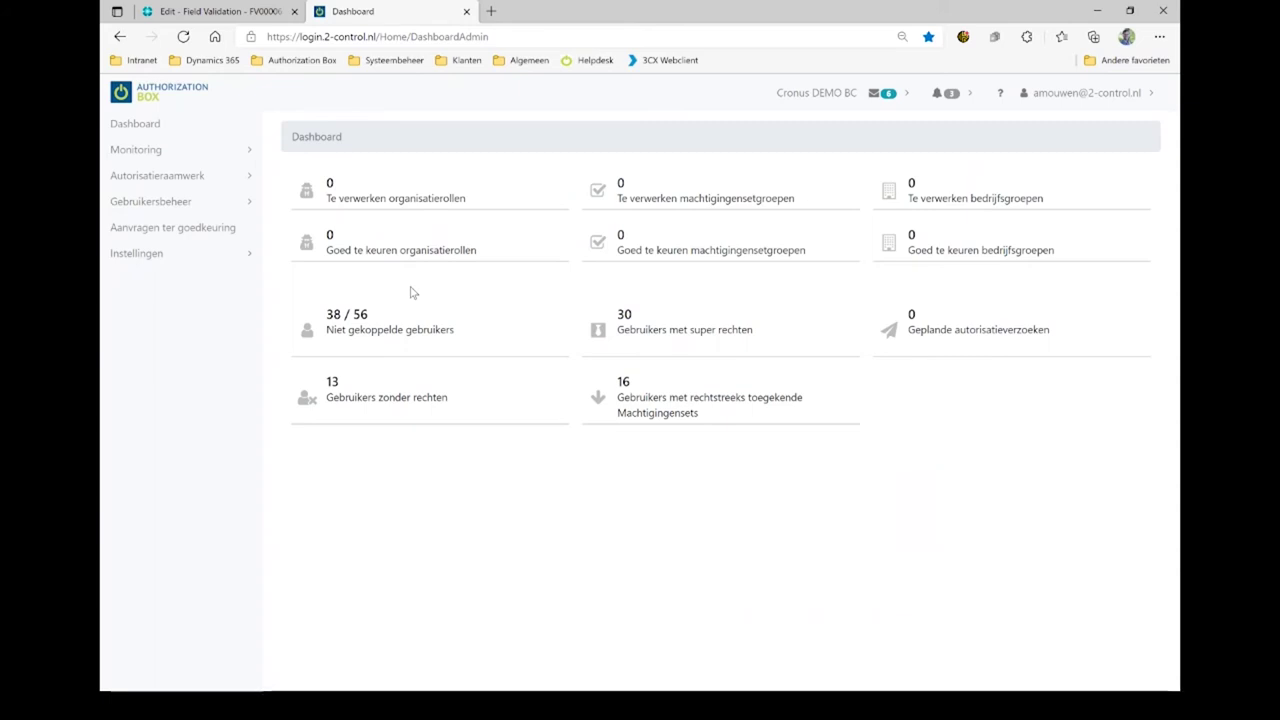
Step: Review the CRONUS organisation chart in the authorization framework and view its export and import options
left_click(196, 178)
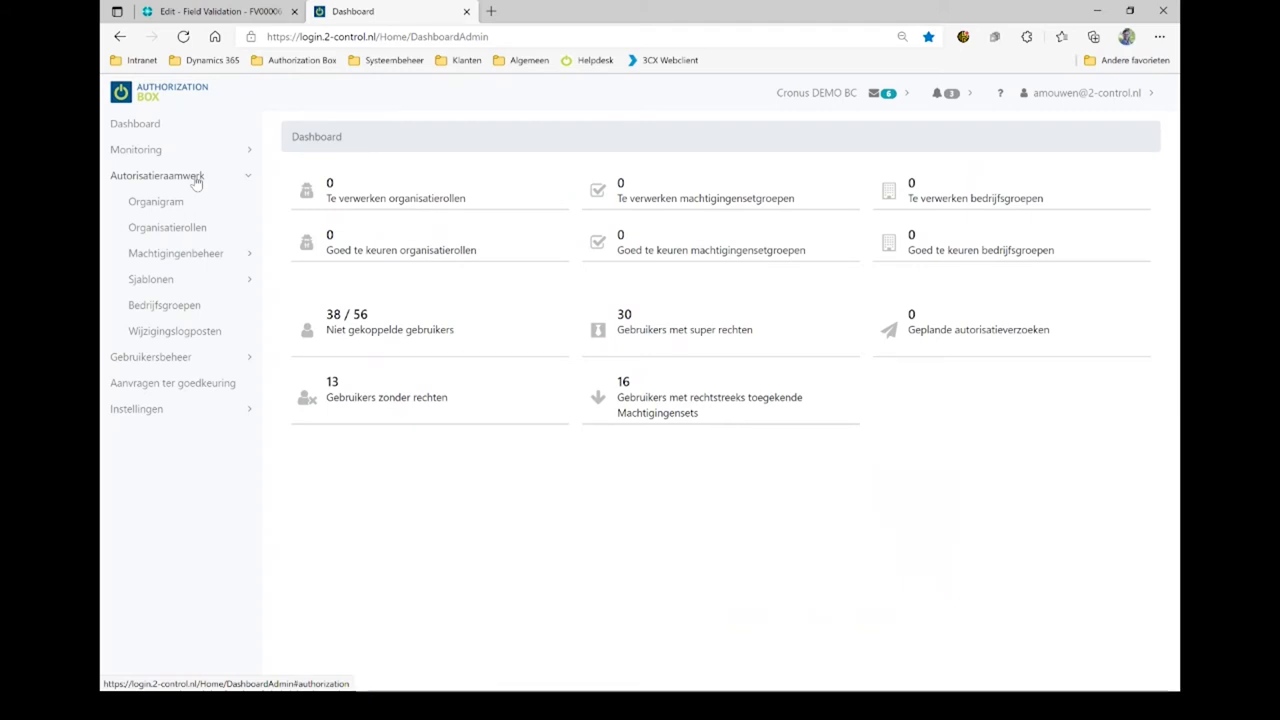
left_click(160, 203)
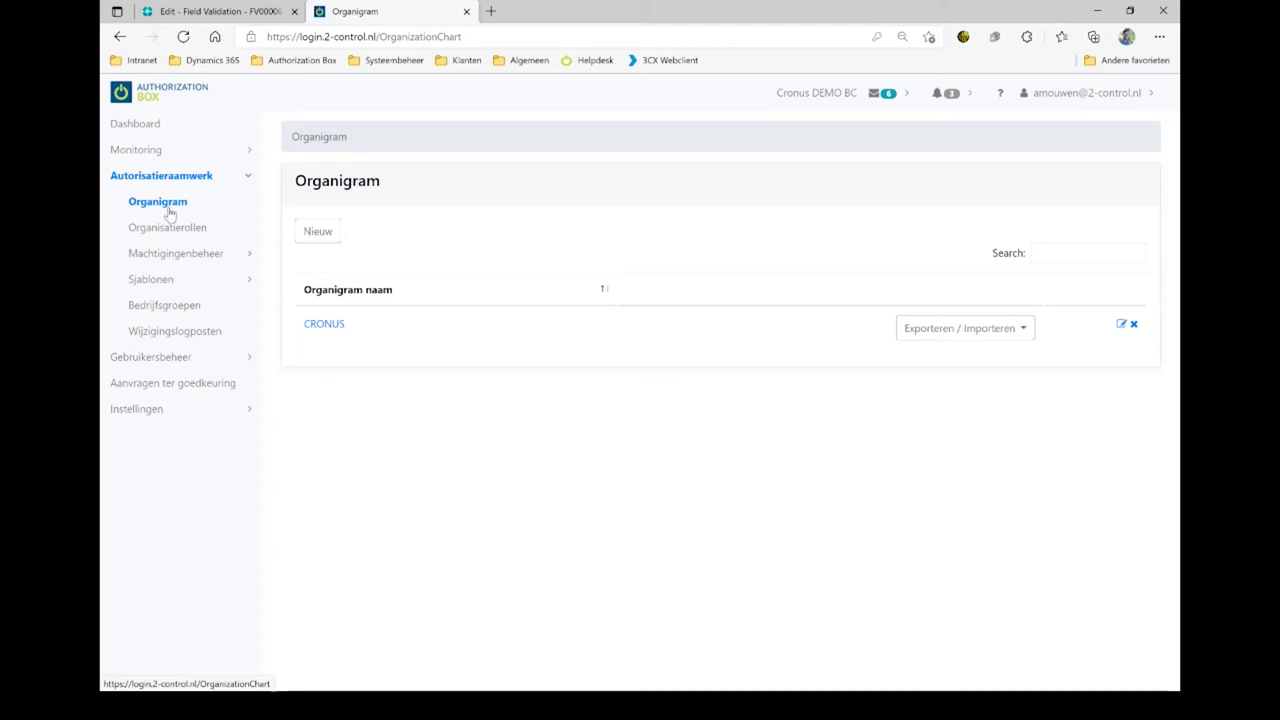
left_click(332, 332)
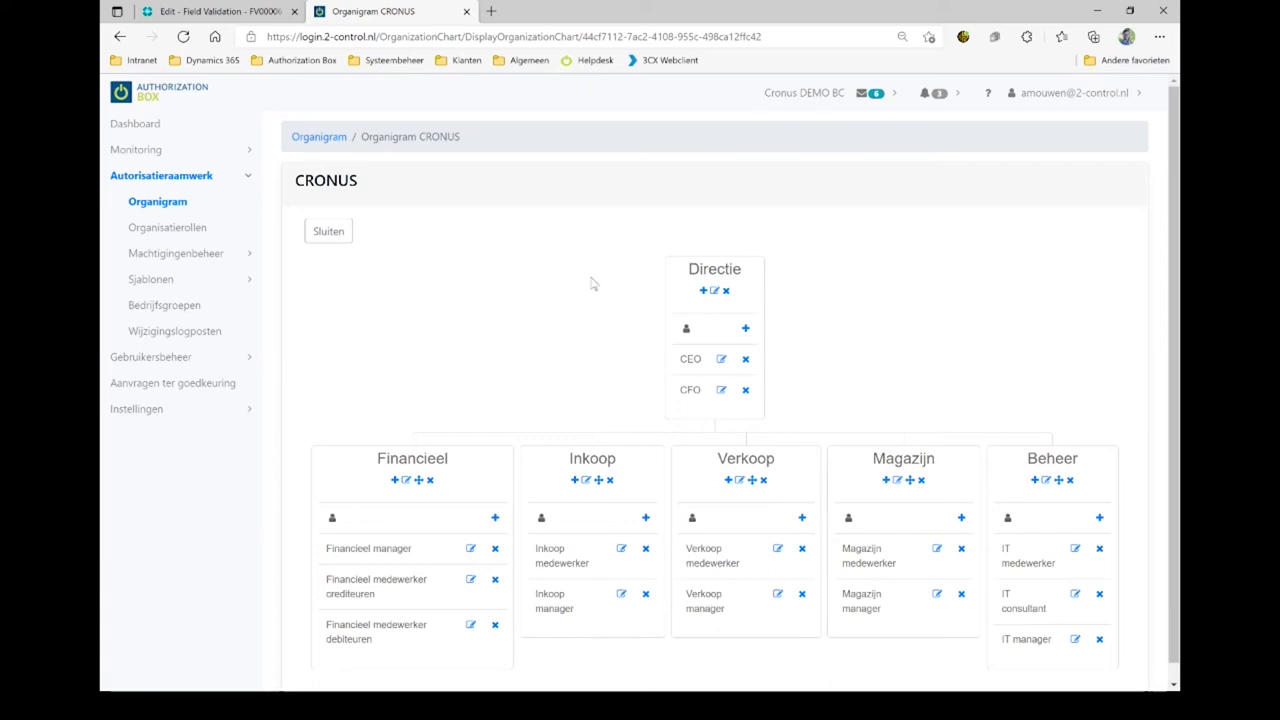
left_click(168, 206)
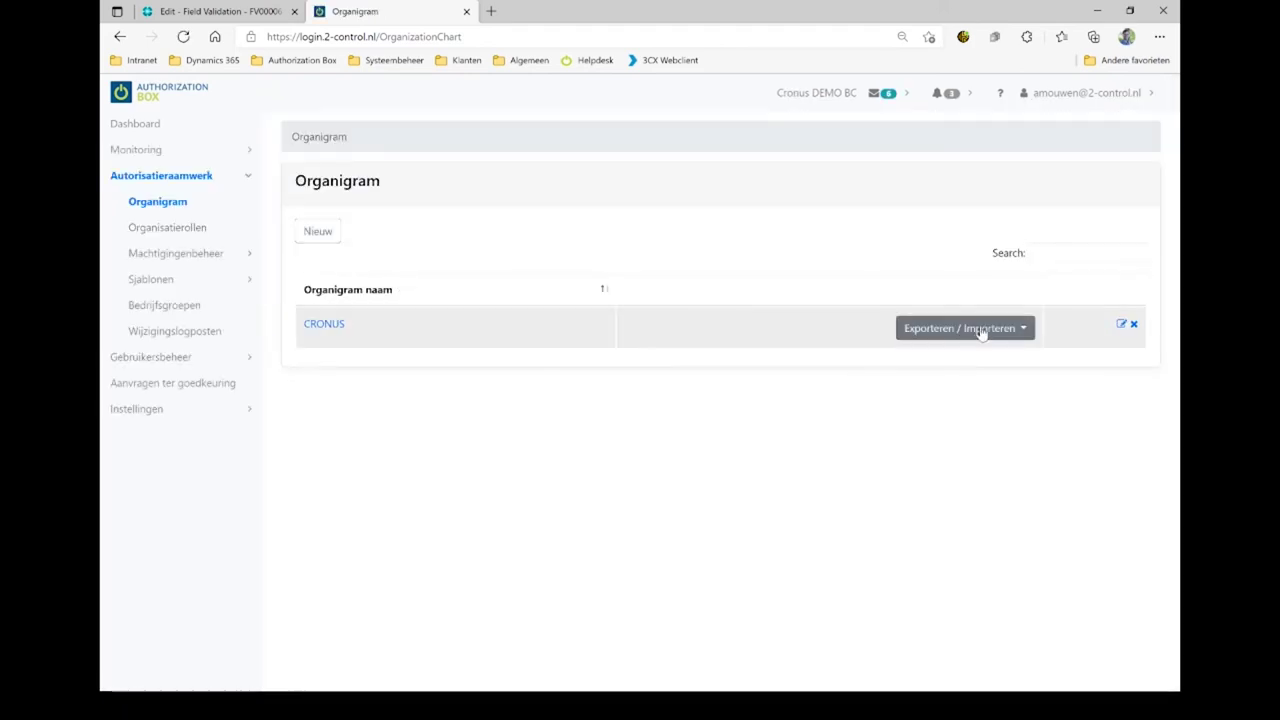
left_click(983, 332)
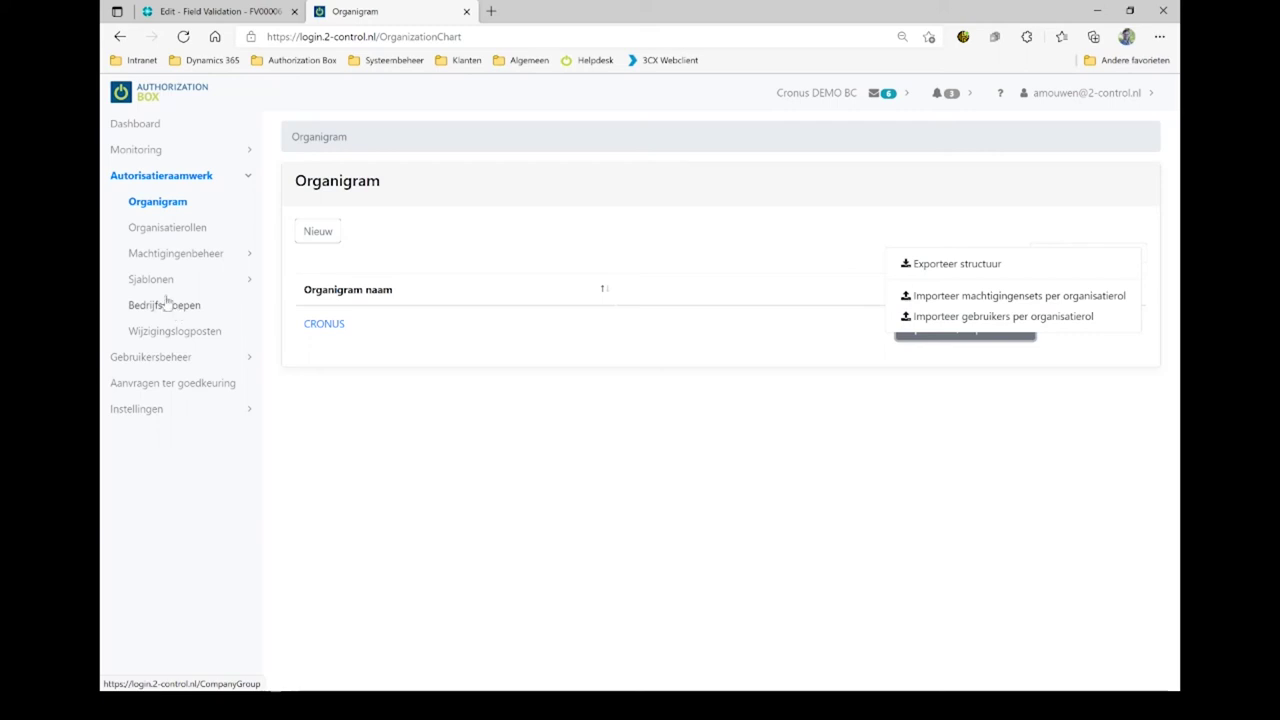
Step: Create a new authorization request in user management for the Dynamics user who is CFO
left_click(244, 181)
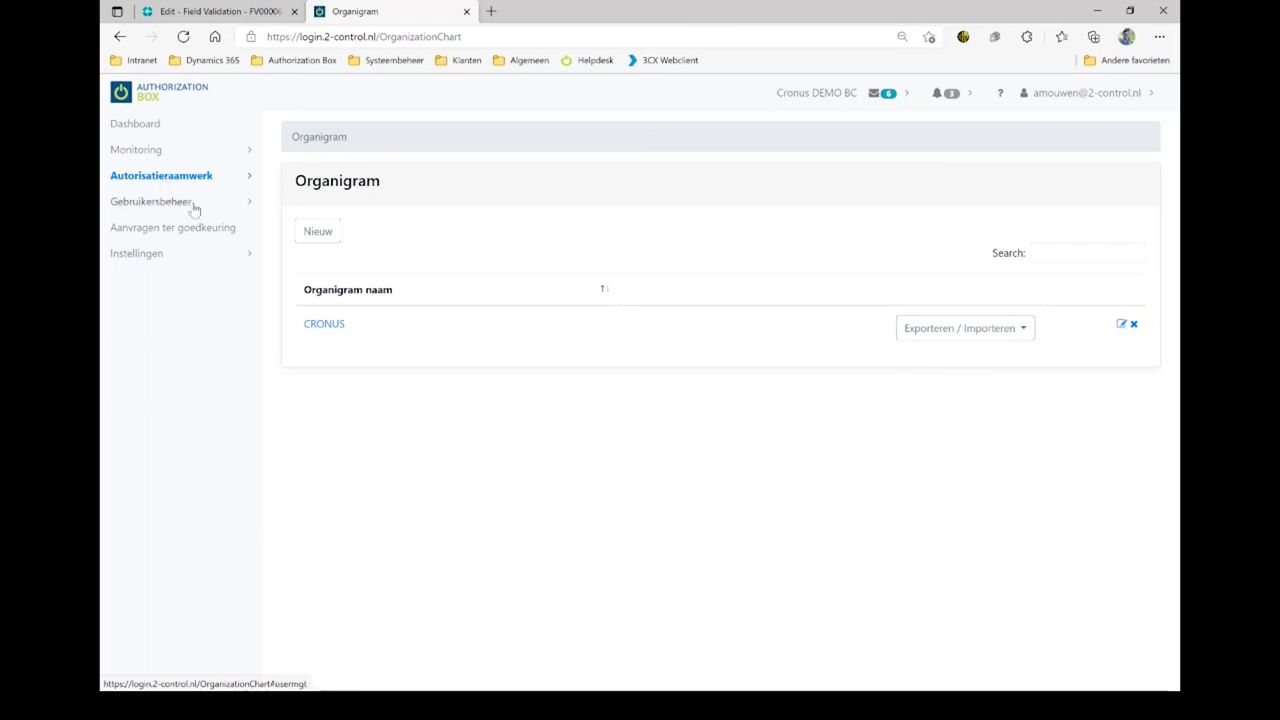
left_click(237, 206)
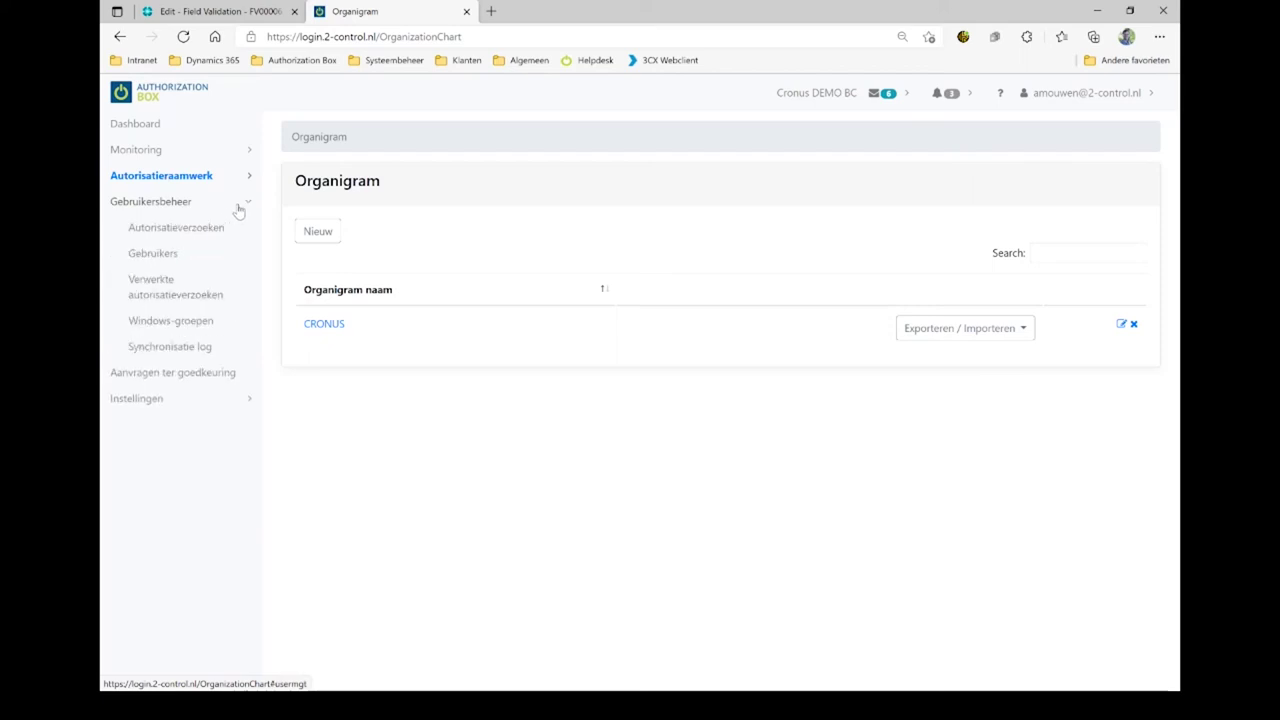
left_click(197, 233)
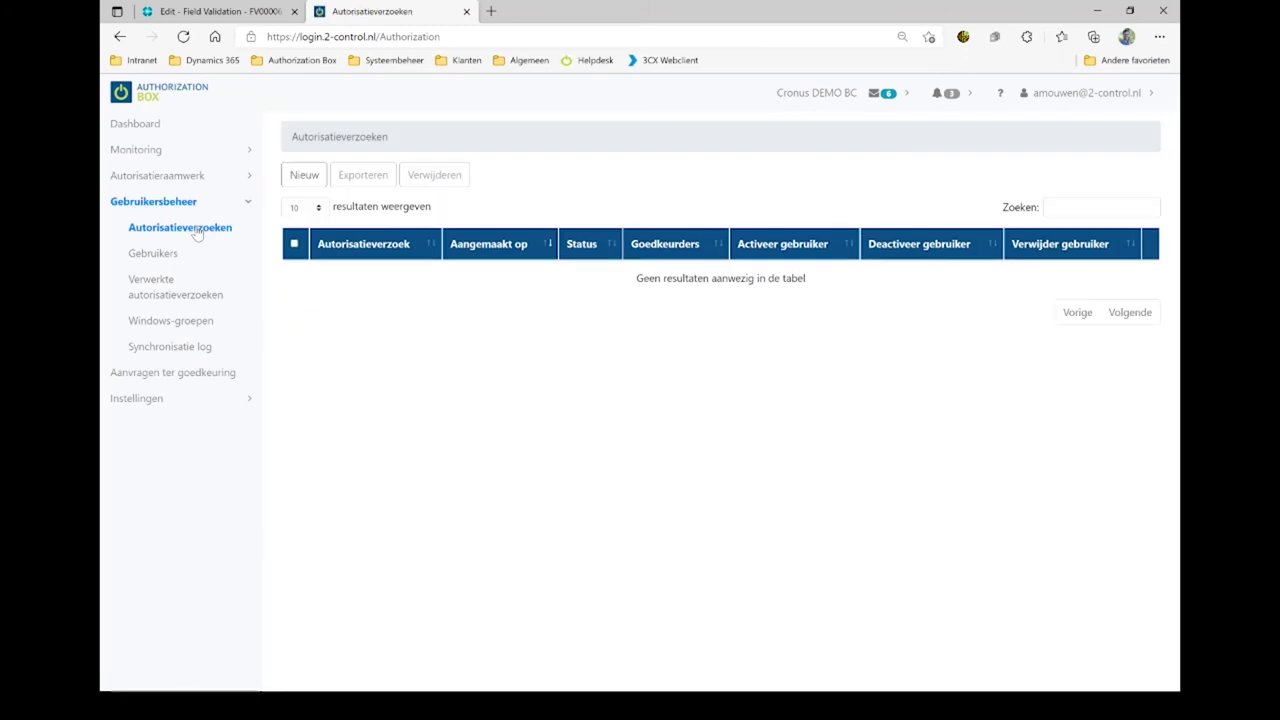
left_click(296, 178)
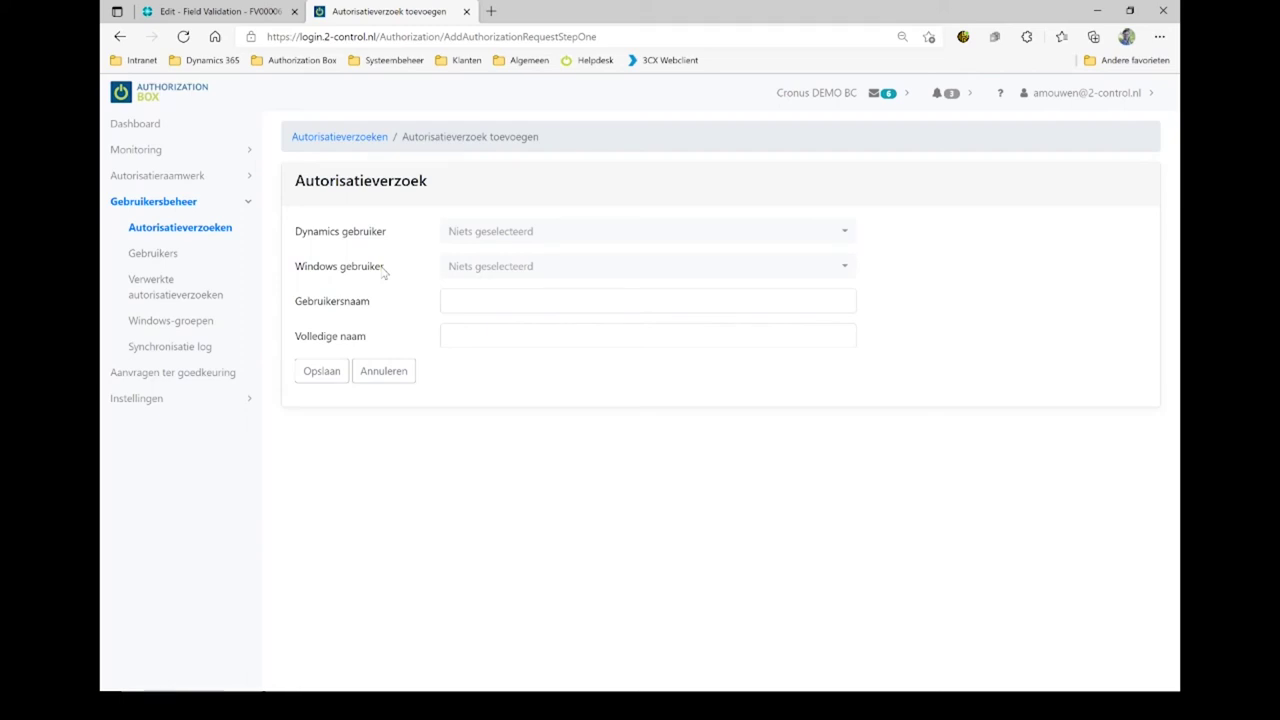
left_click(501, 238)
type("andr")
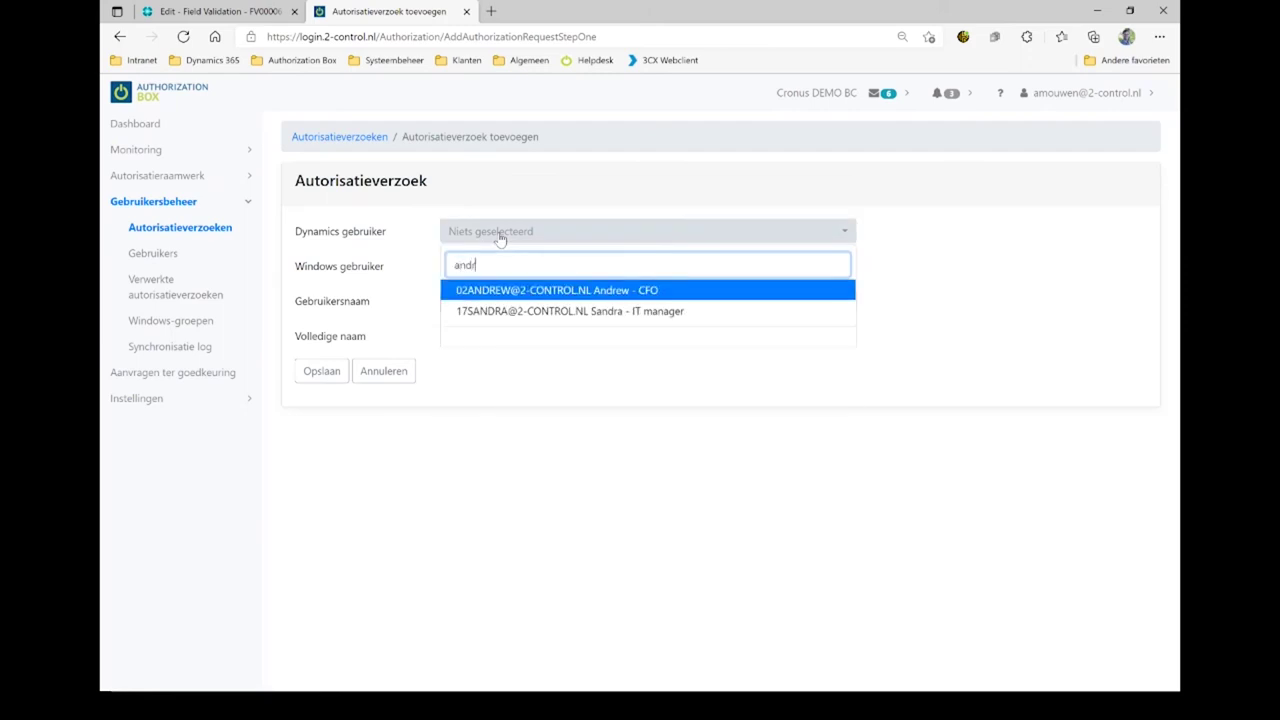
left_click(514, 291)
left_click(335, 340)
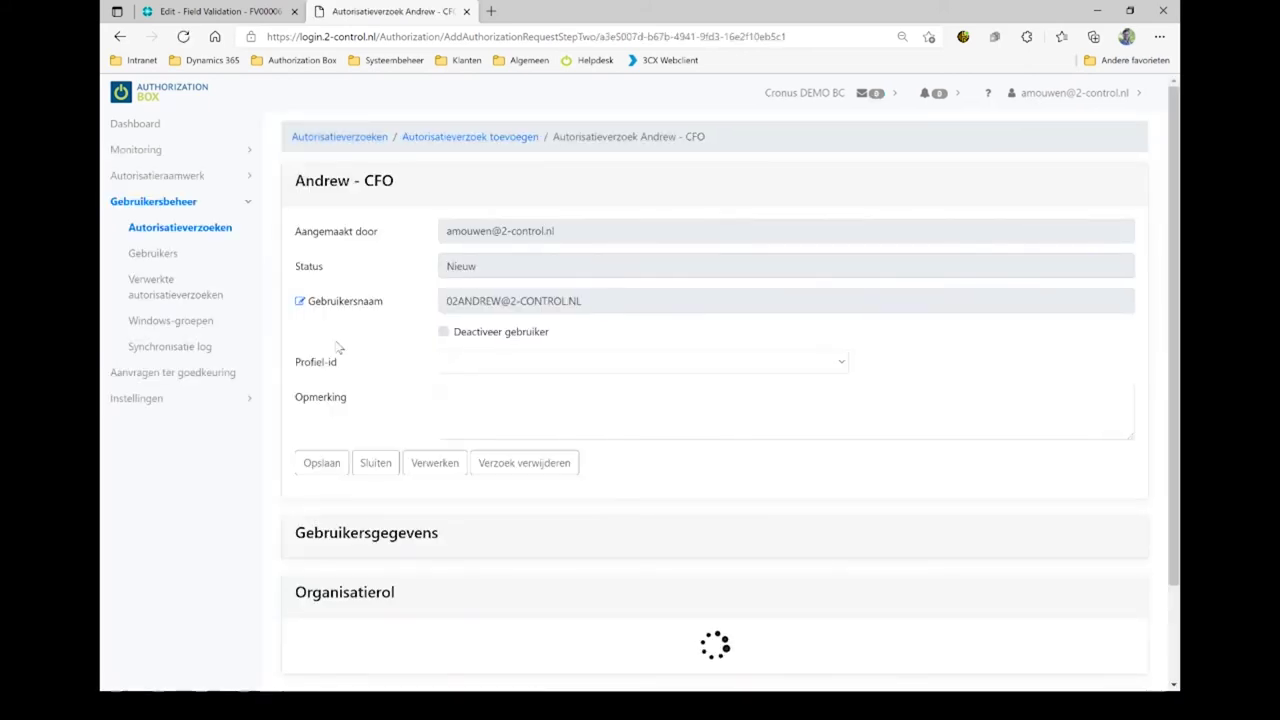
Step: Start a new organisation role line on the CFO's authorization request with role CRONUS - Financieel - Financieel medewerker crediteuren
scroll(338, 347, "down", 3)
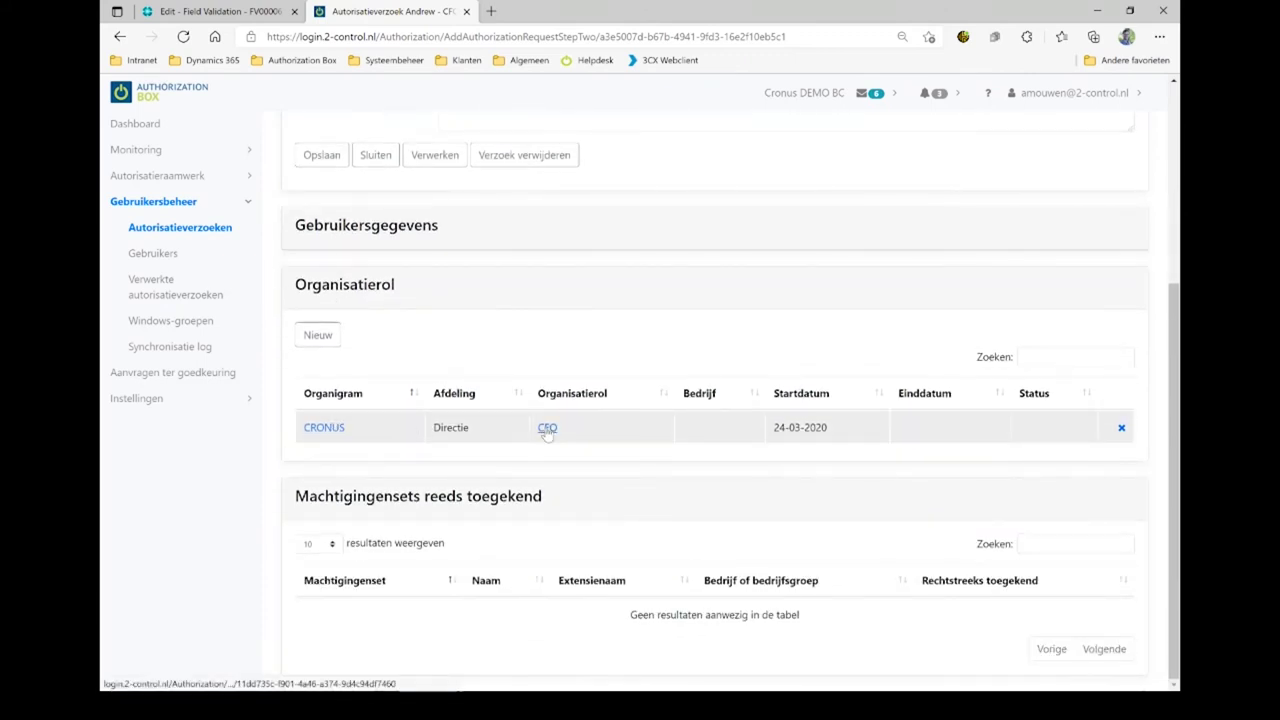
left_click(318, 337)
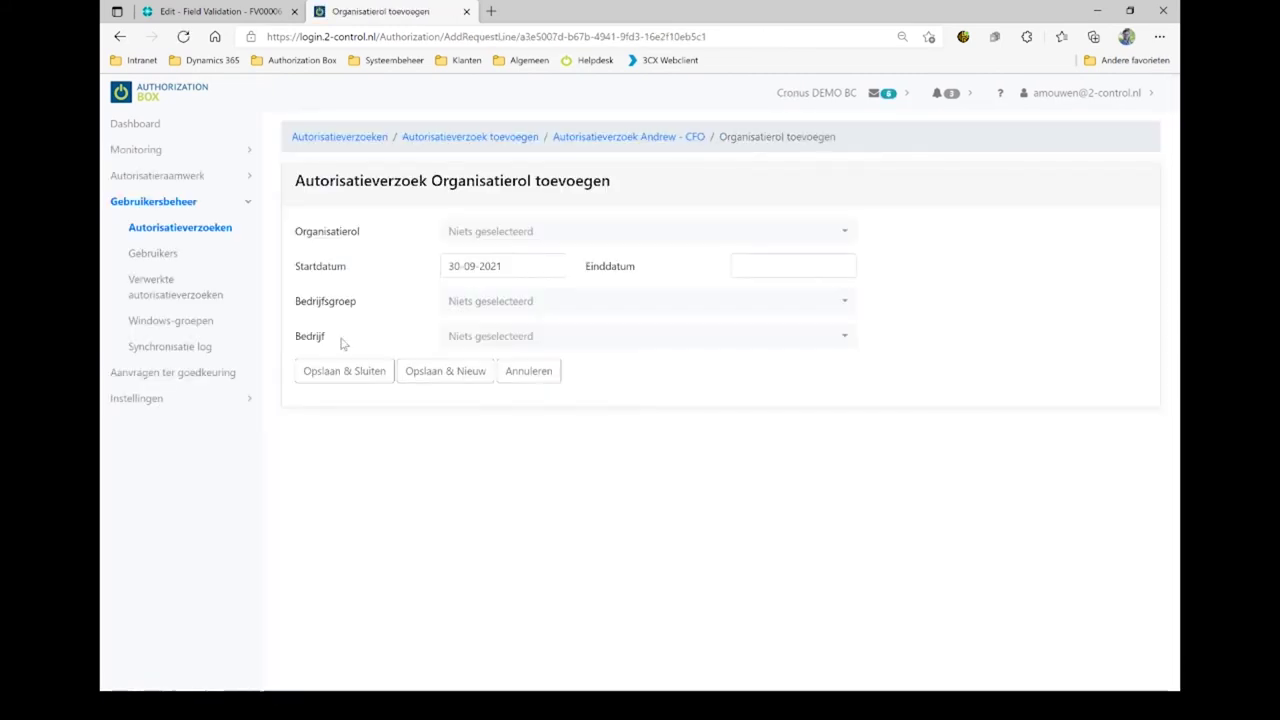
left_click(503, 236)
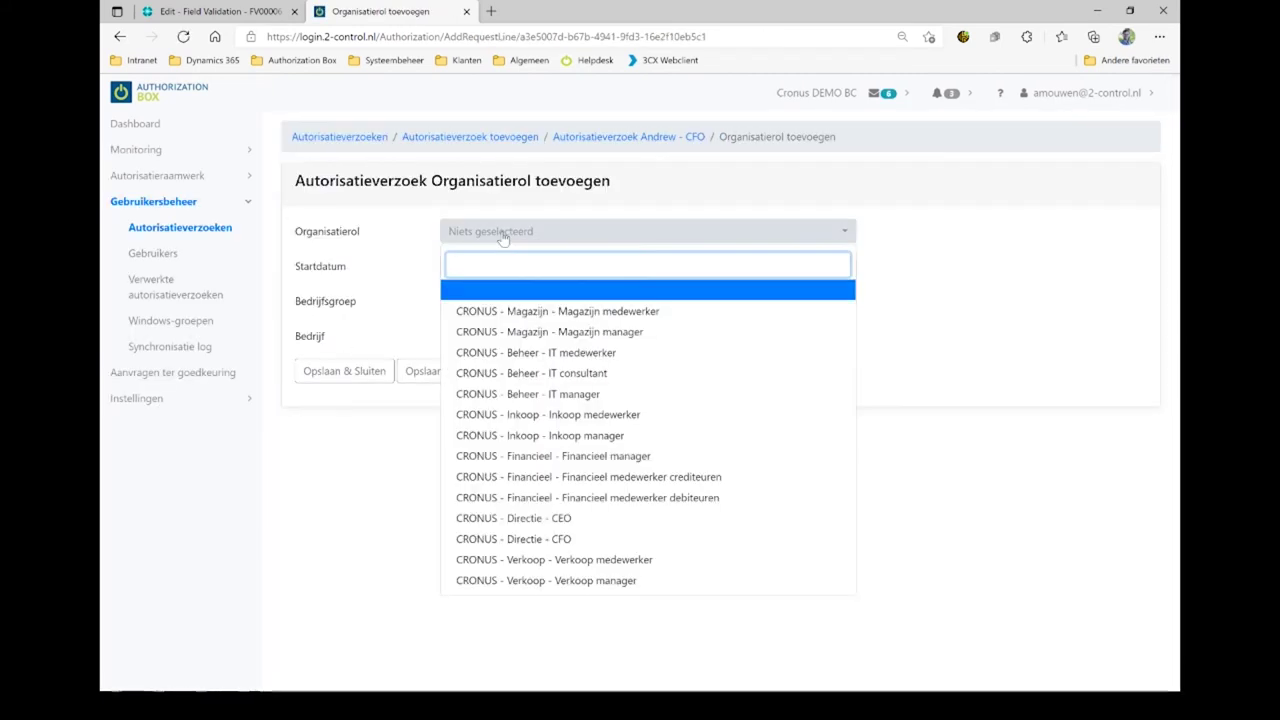
type("cre")
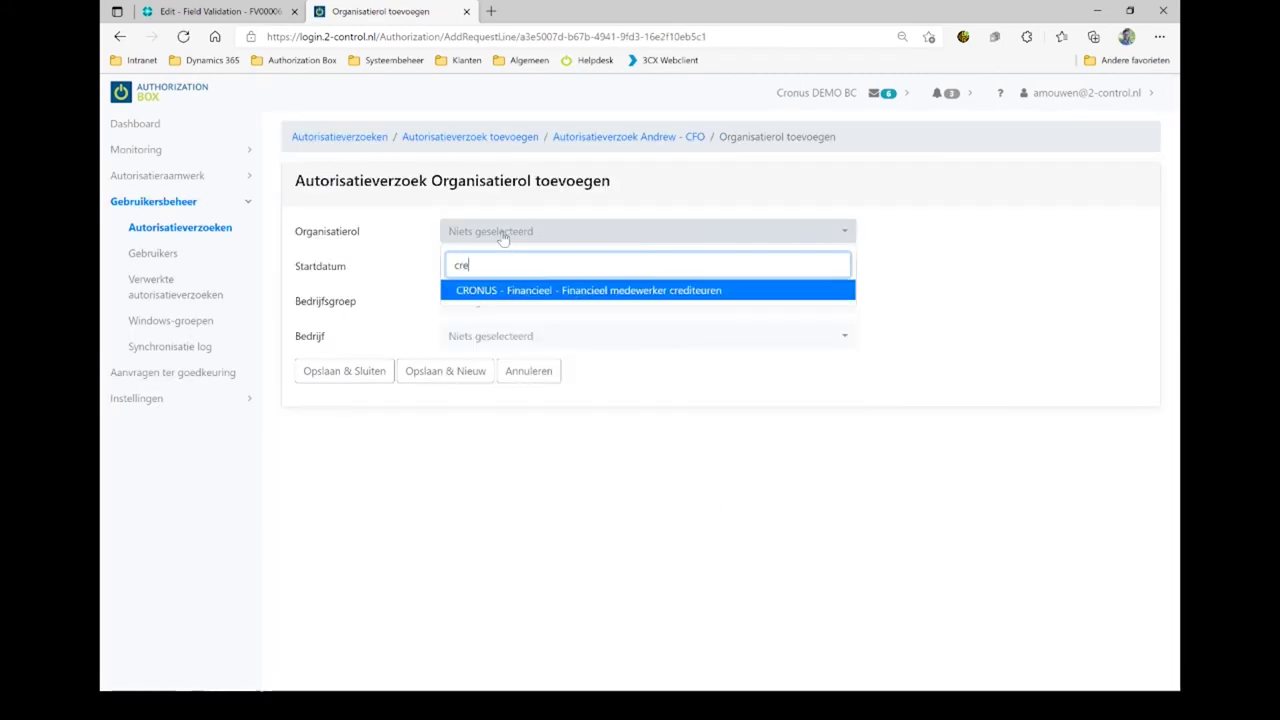
left_click(568, 292)
Step: Set the role's end date to 08-10-2021, save the role line and send the authorization request for approval
left_click(737, 265)
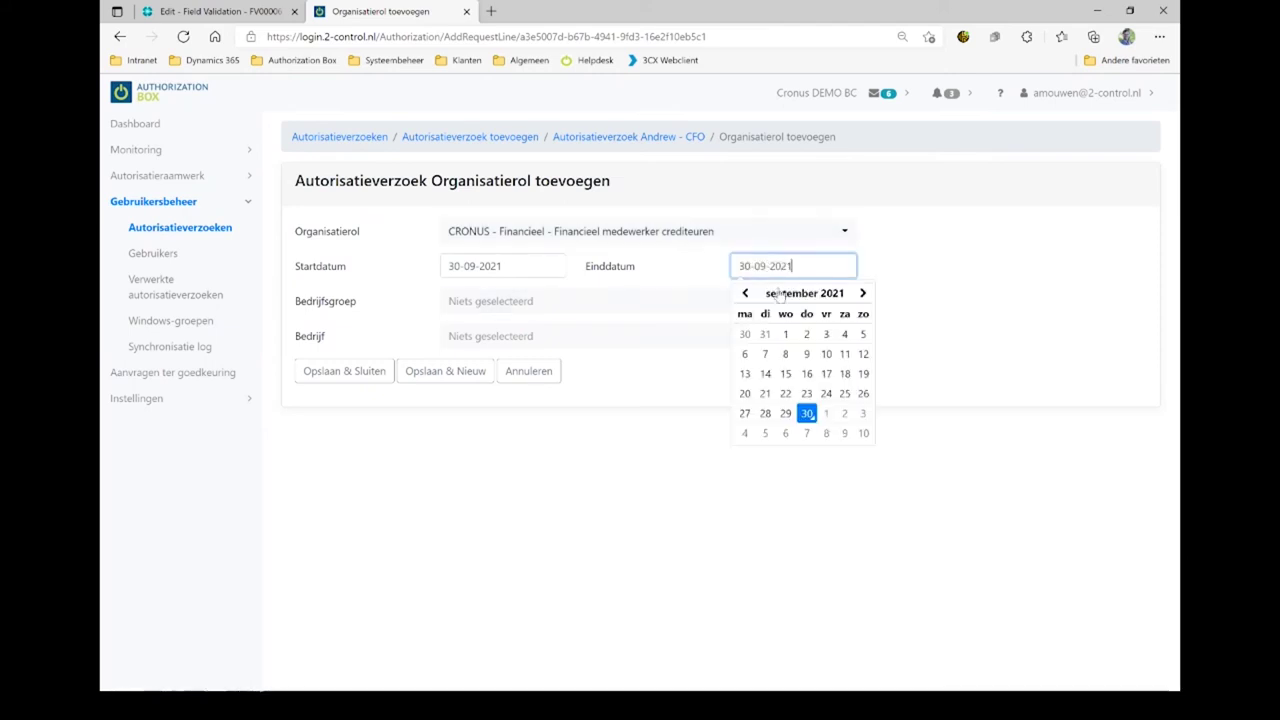
left_click(863, 294)
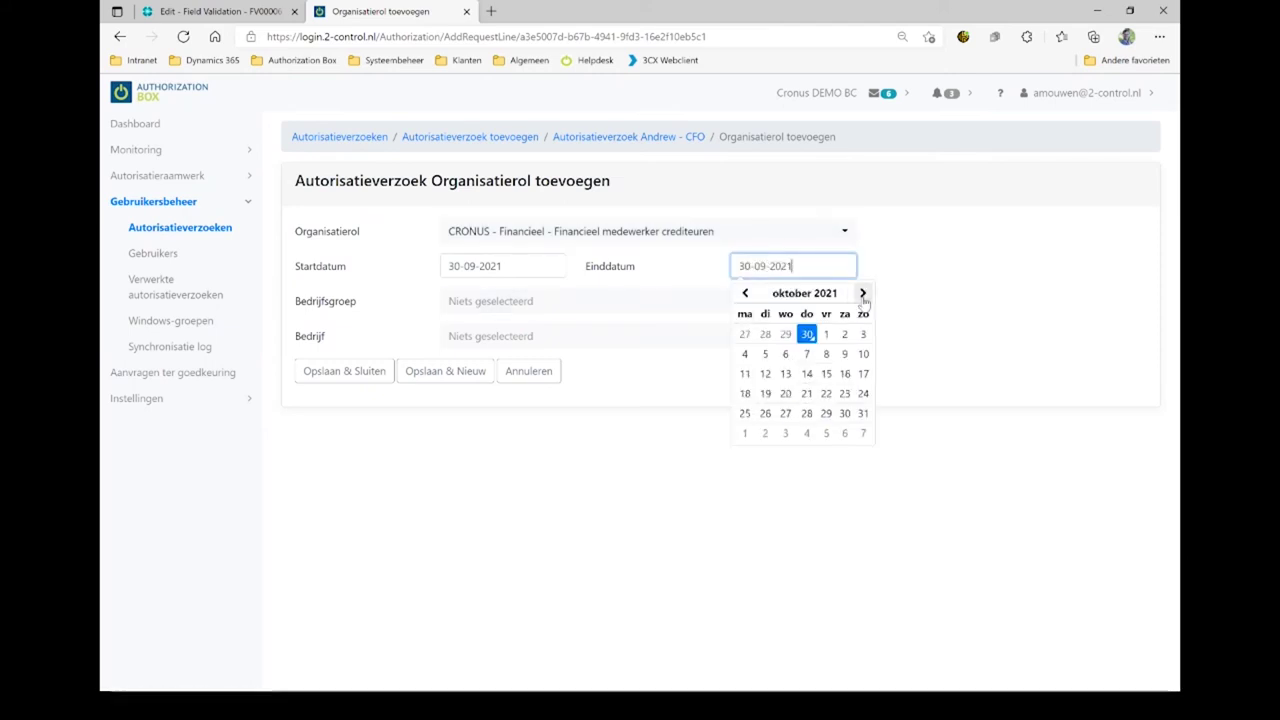
left_click(826, 354)
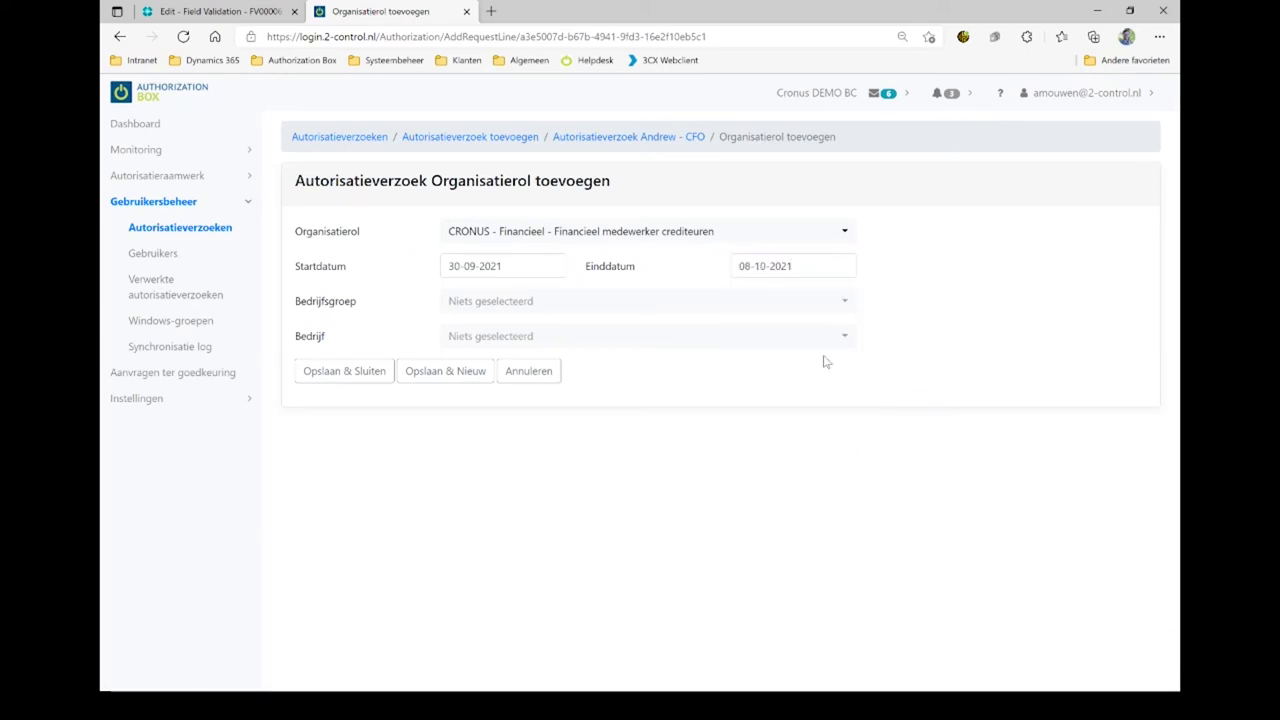
left_click(515, 310)
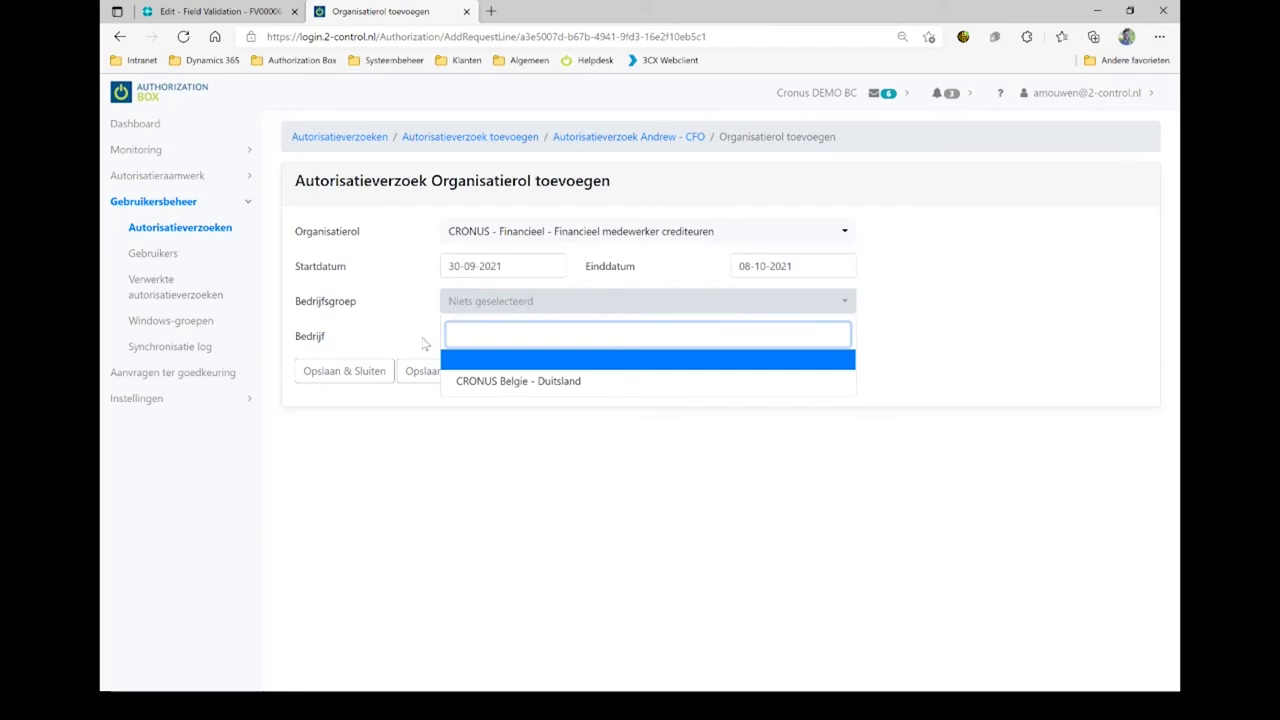
left_click(471, 457)
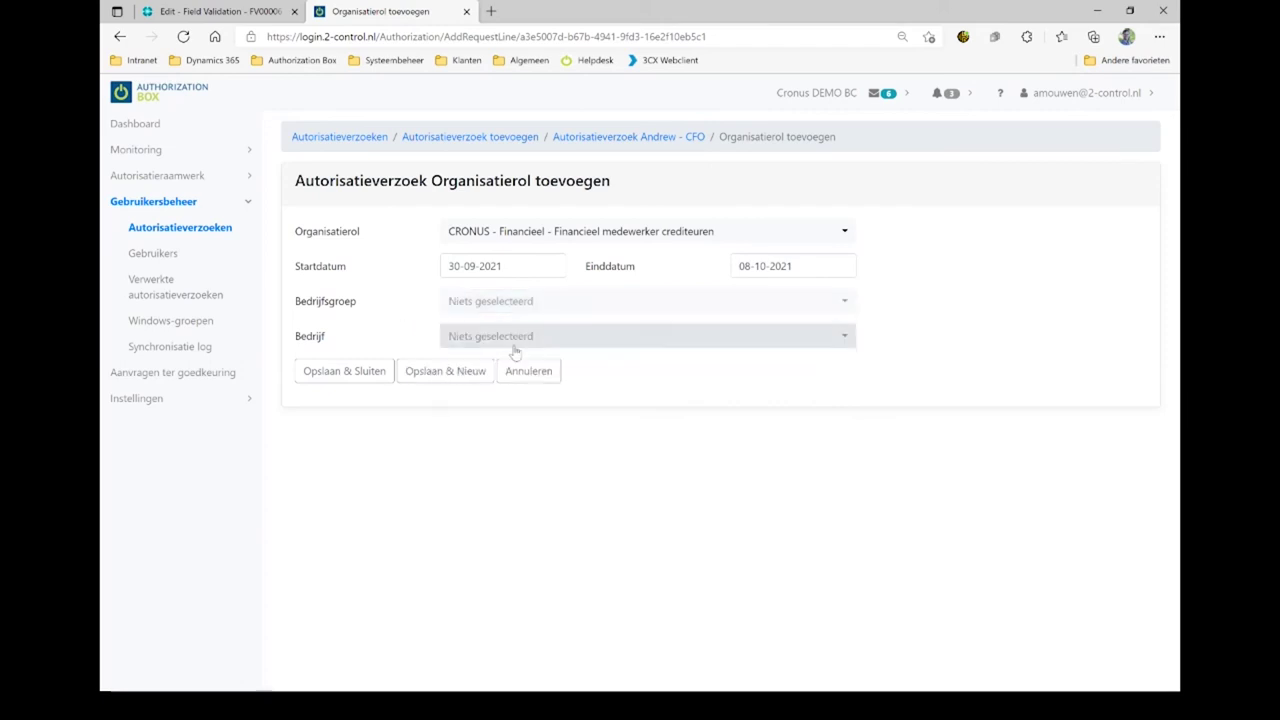
left_click(340, 375)
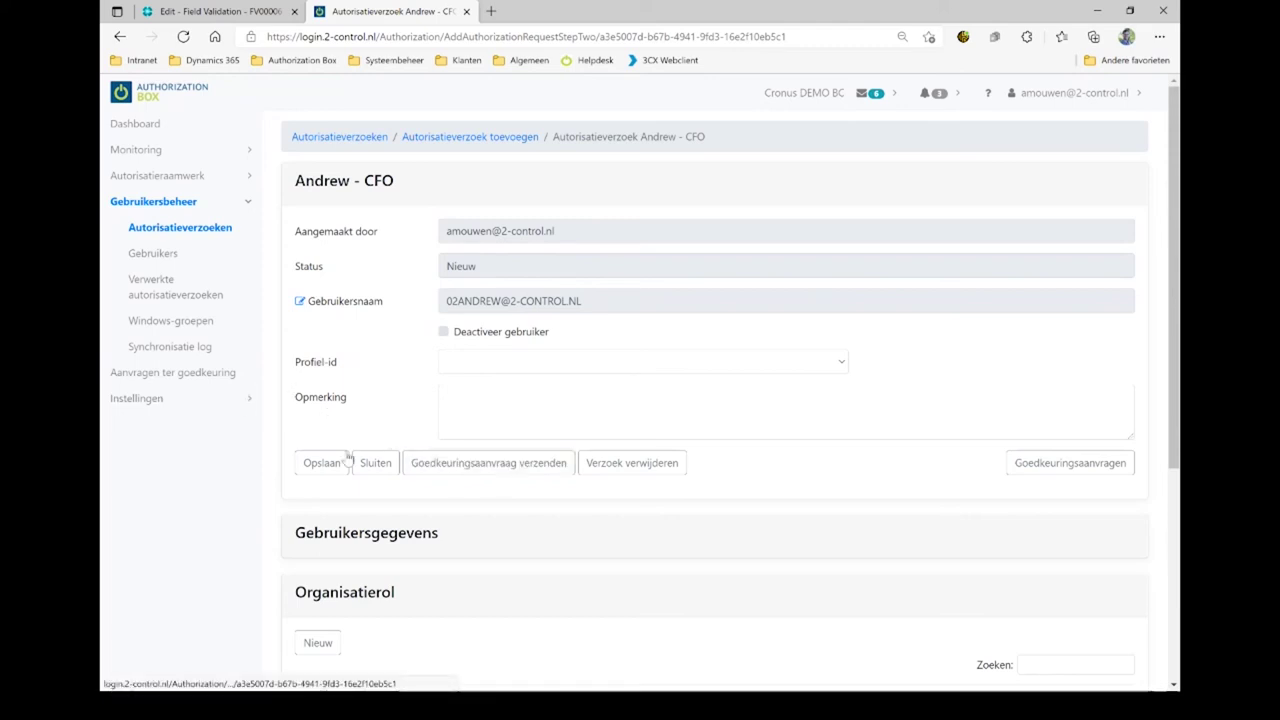
left_click(508, 465)
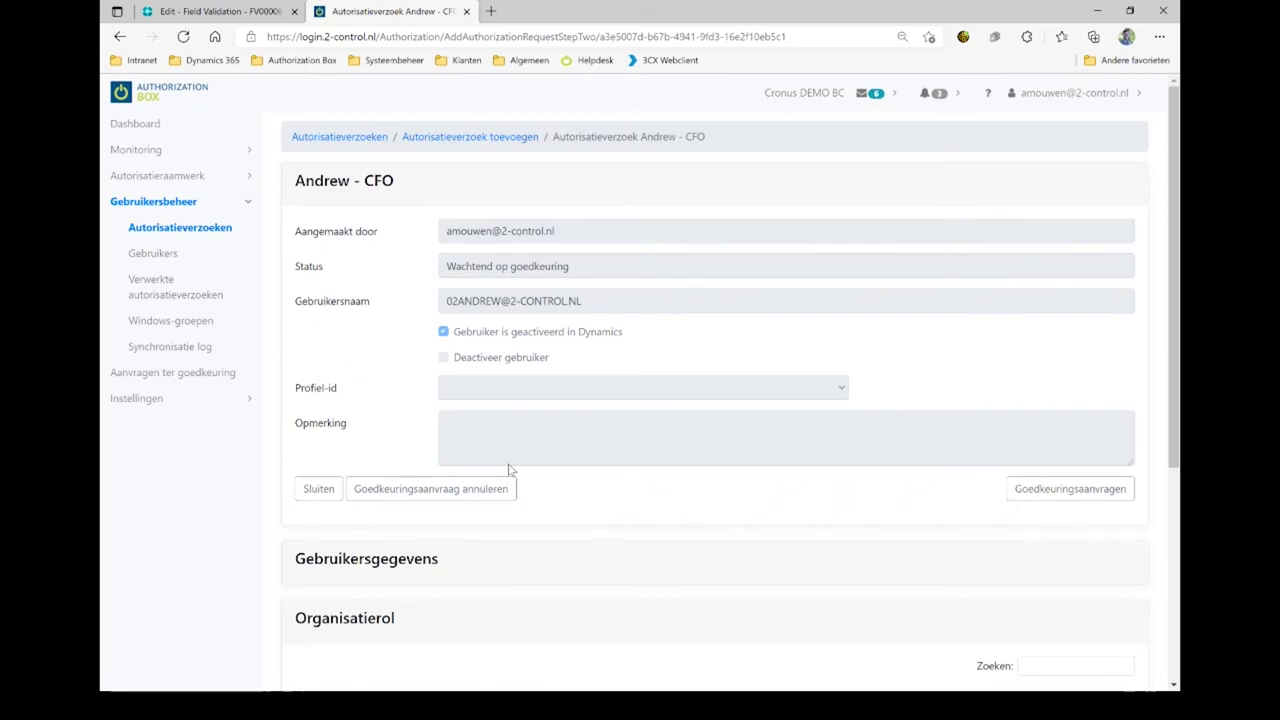
Step: Collapse the user management navigation, show the Authorization Box slide in the presentation and return to the browser
left_click(250, 206)
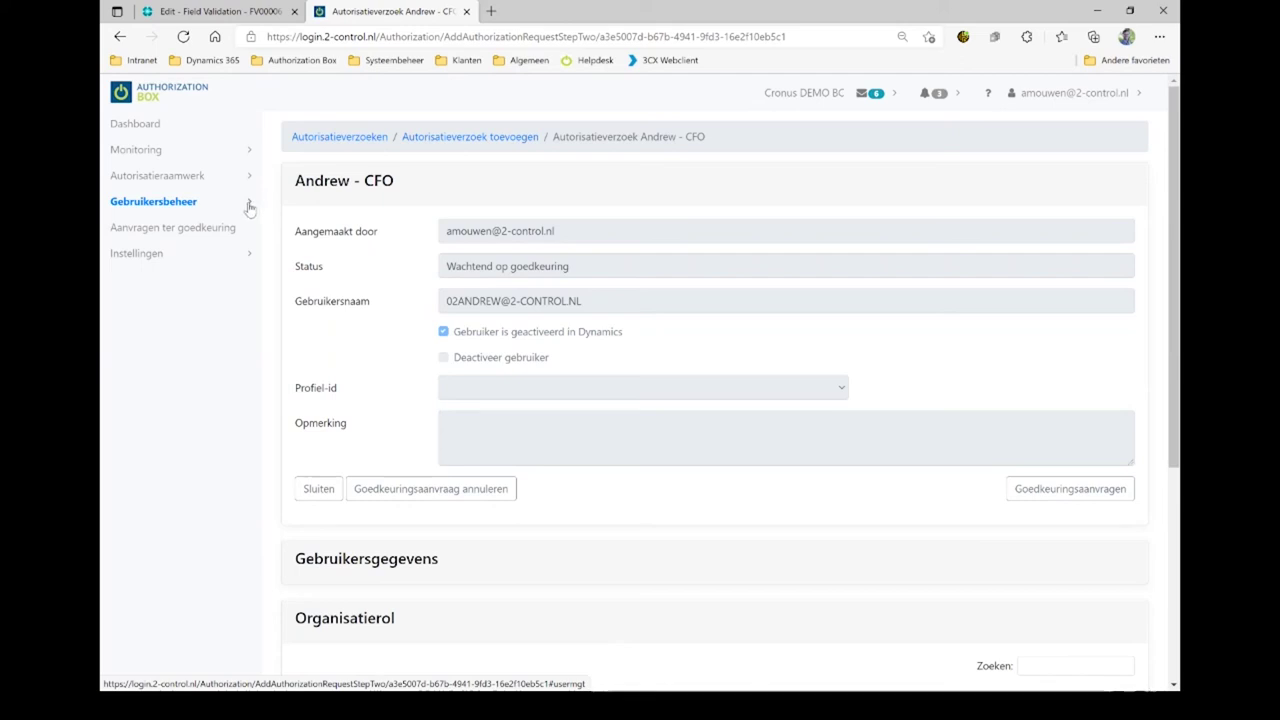
key("alt+Tab")
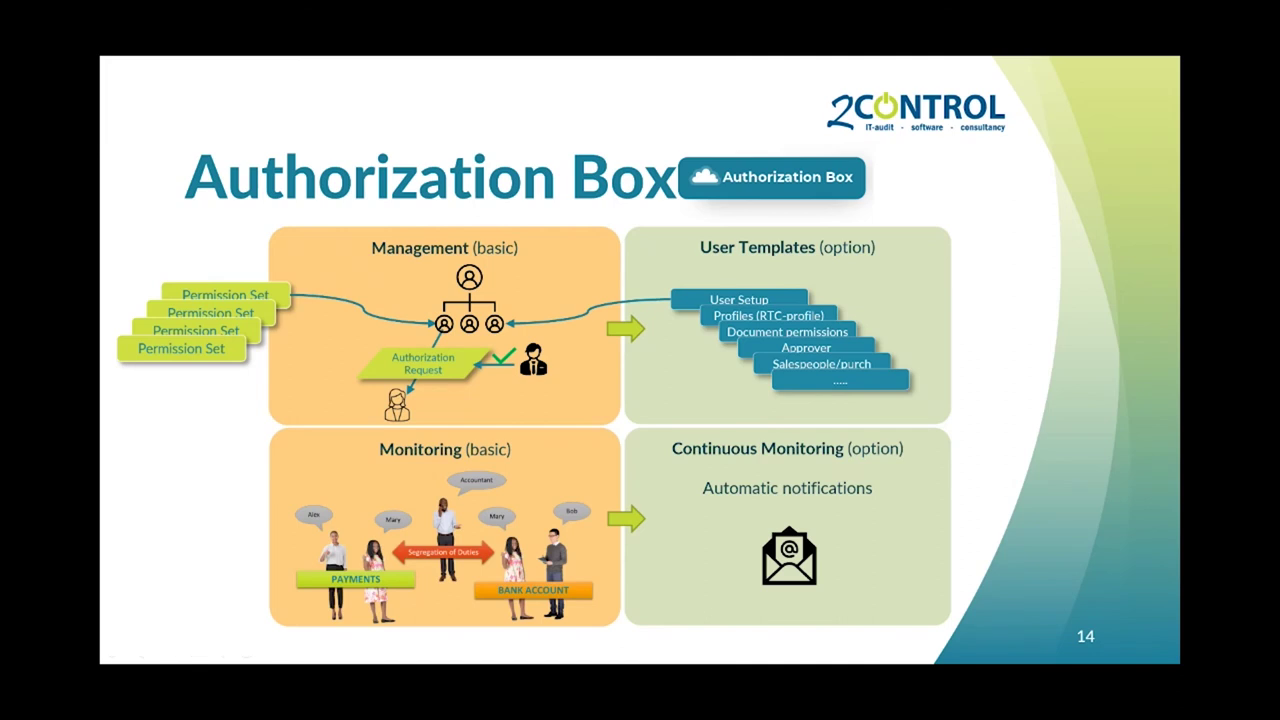
key("alt+Tab")
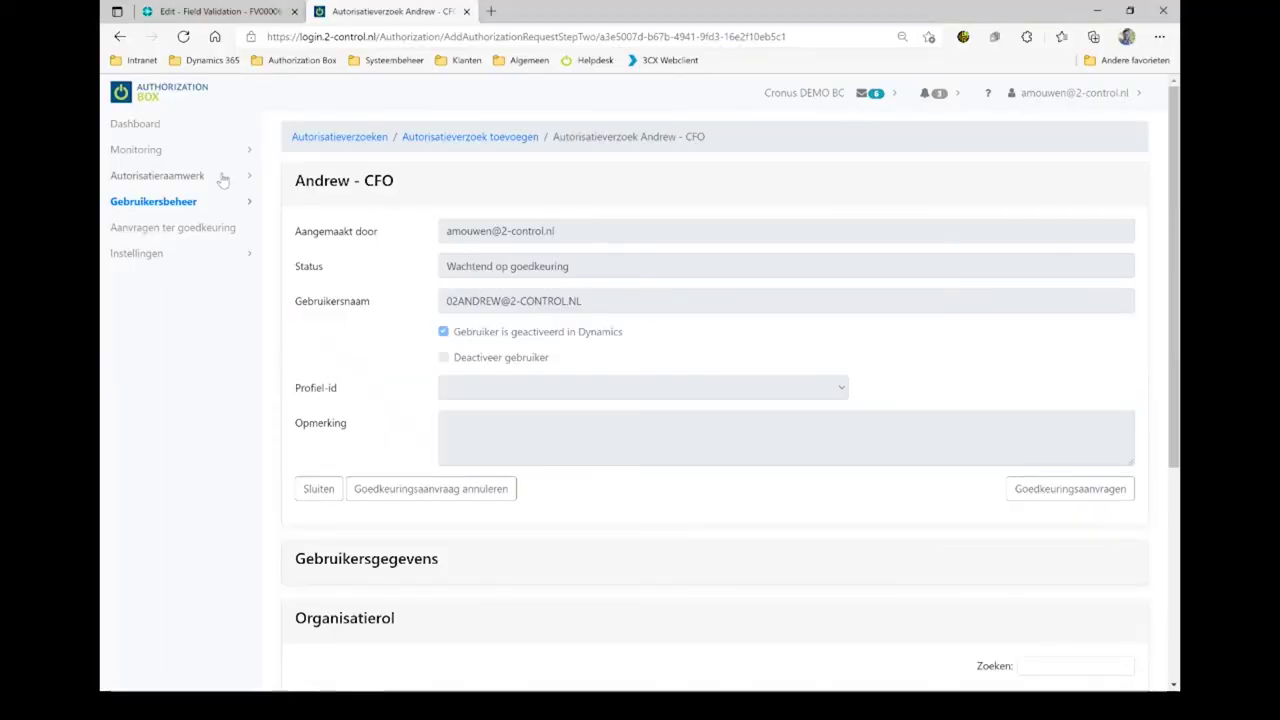
Step: Open the critical permissions overview under monitoring and filter the list on "hoog"
left_click(155, 152)
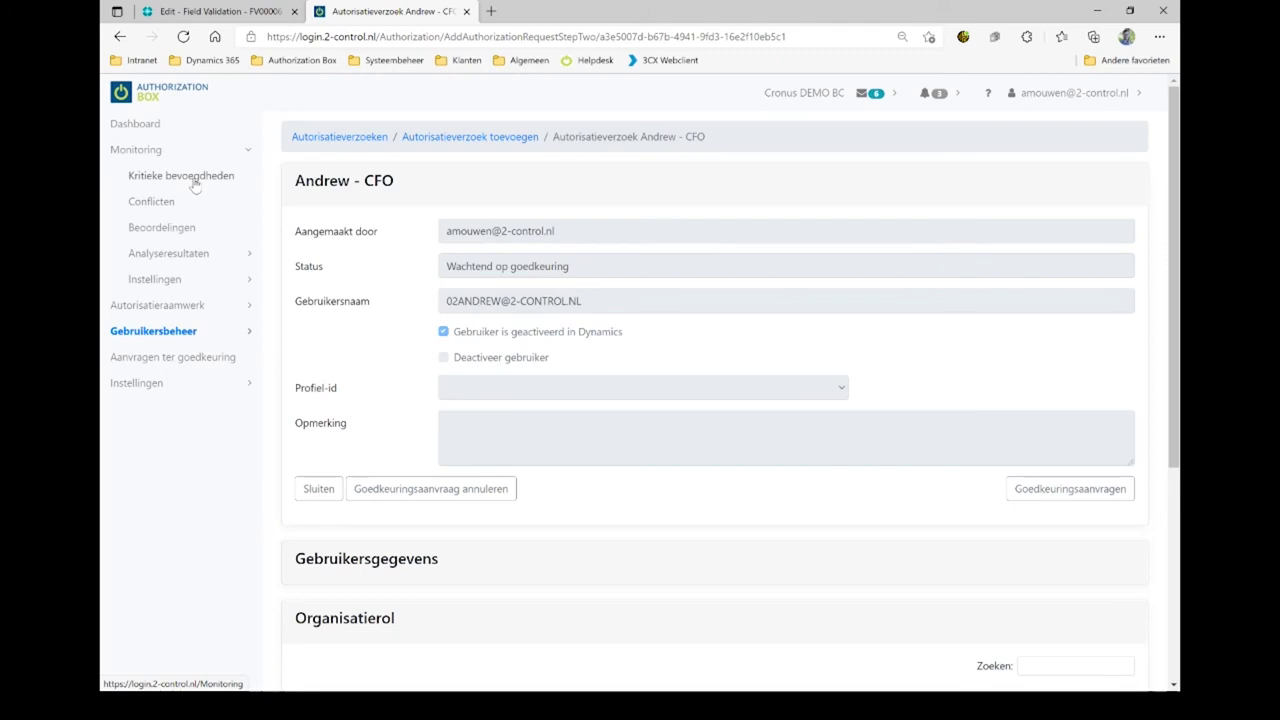
left_click(195, 180)
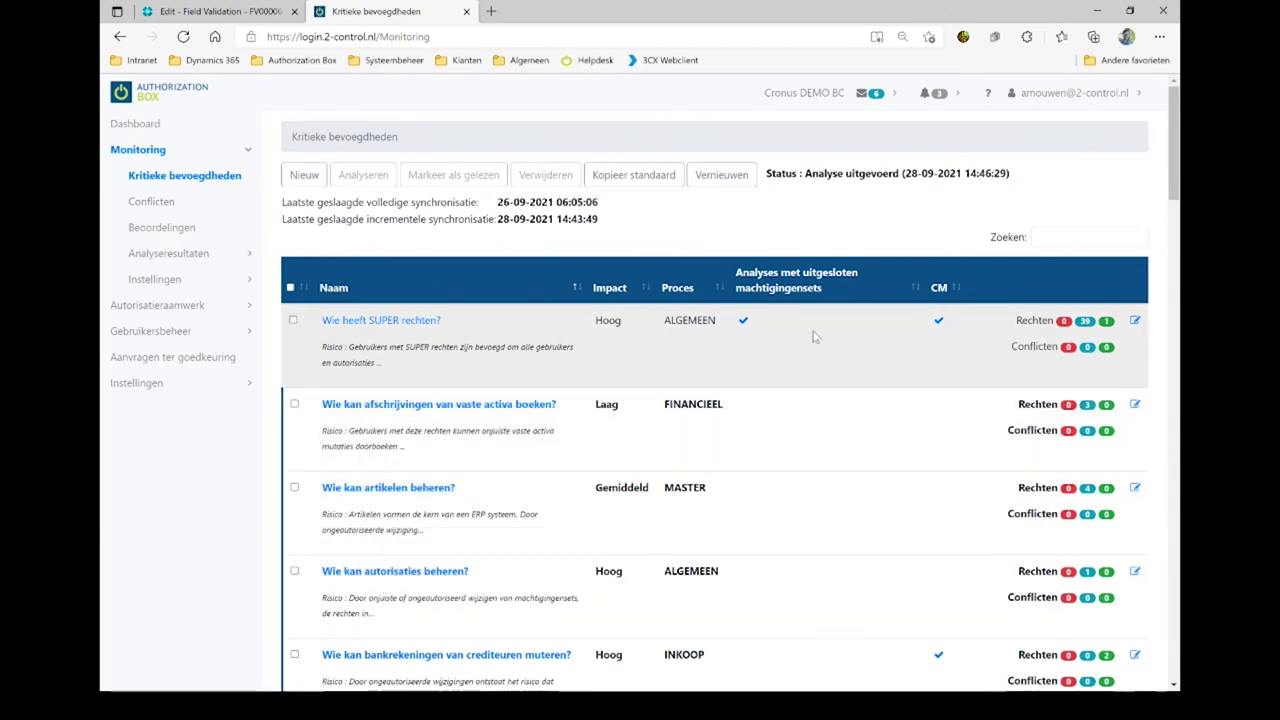
left_click(1056, 236)
type("h")
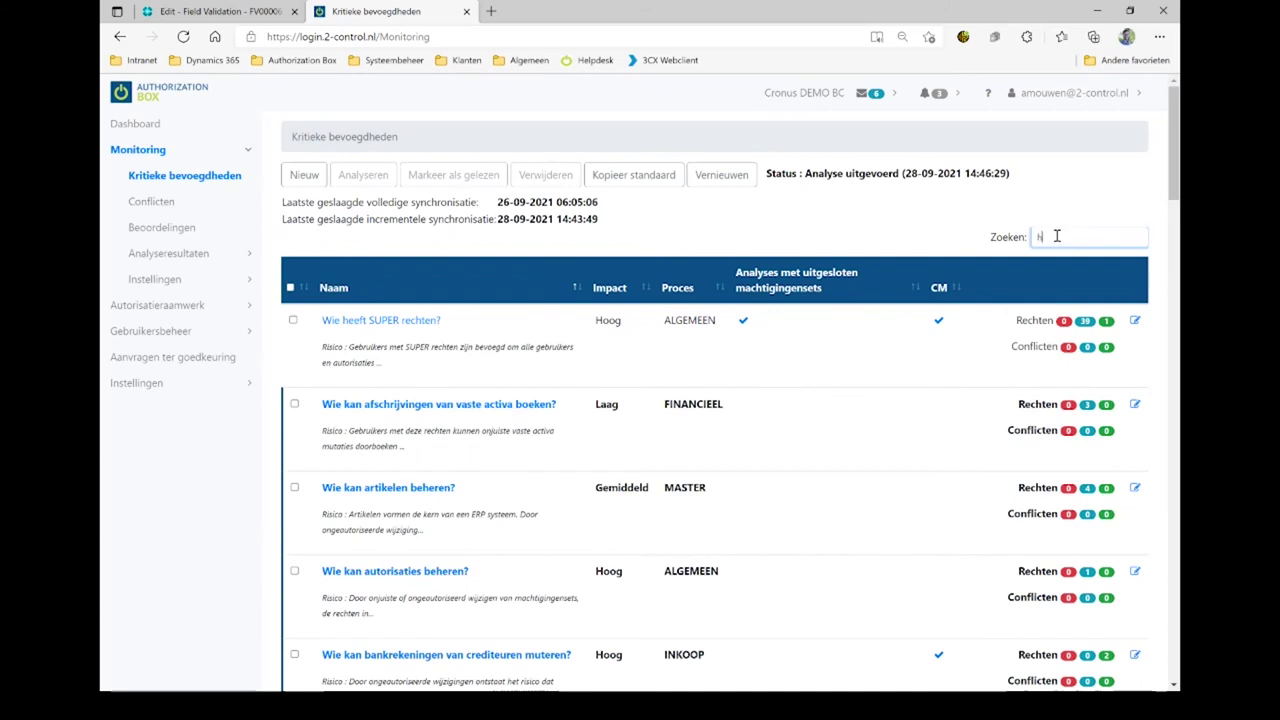
type("oog")
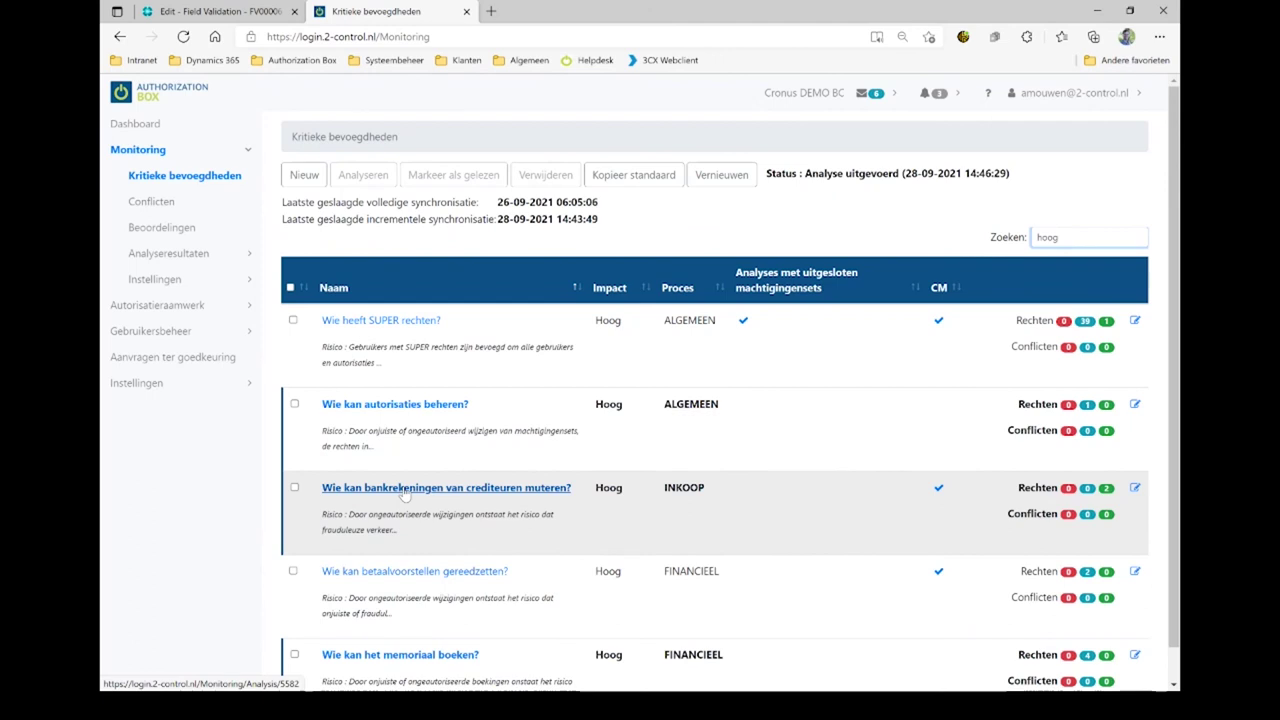
Step: Open the critical permission "Wie kan bankrekeningen van crediteuren muteren?", review its analysis results and start a new analysis
left_click(403, 488)
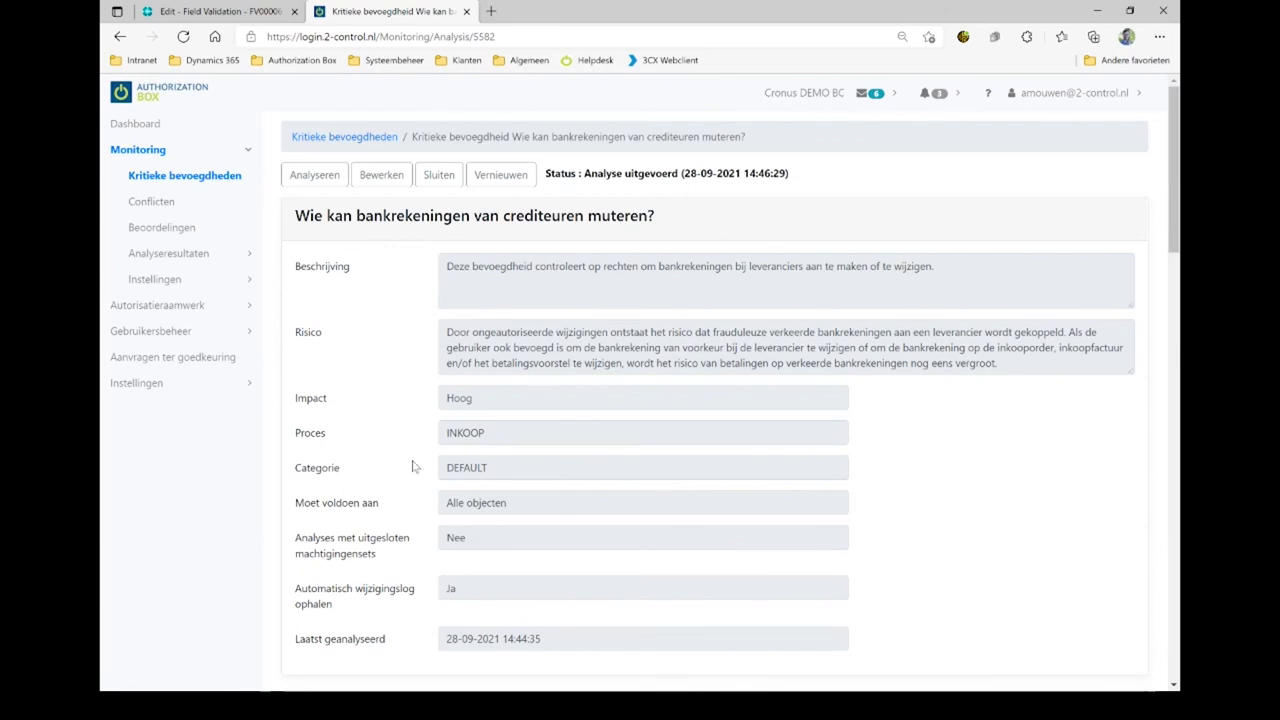
left_click(384, 221)
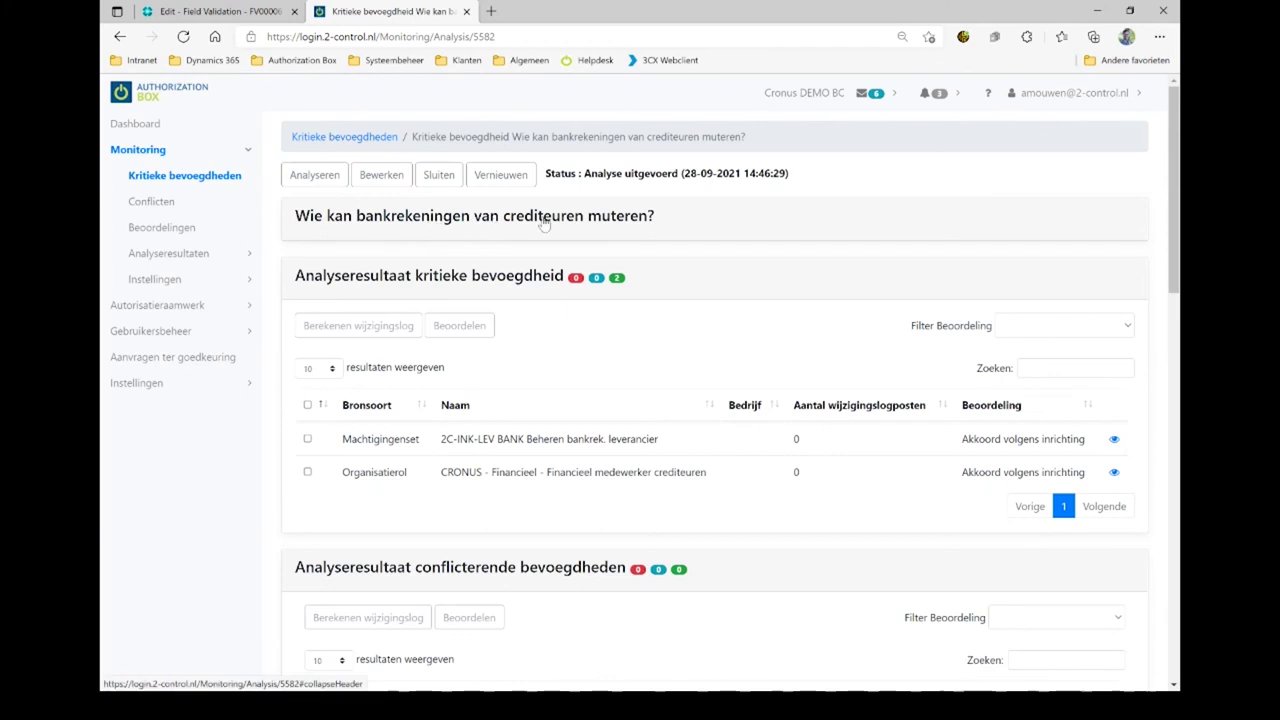
left_click(315, 176)
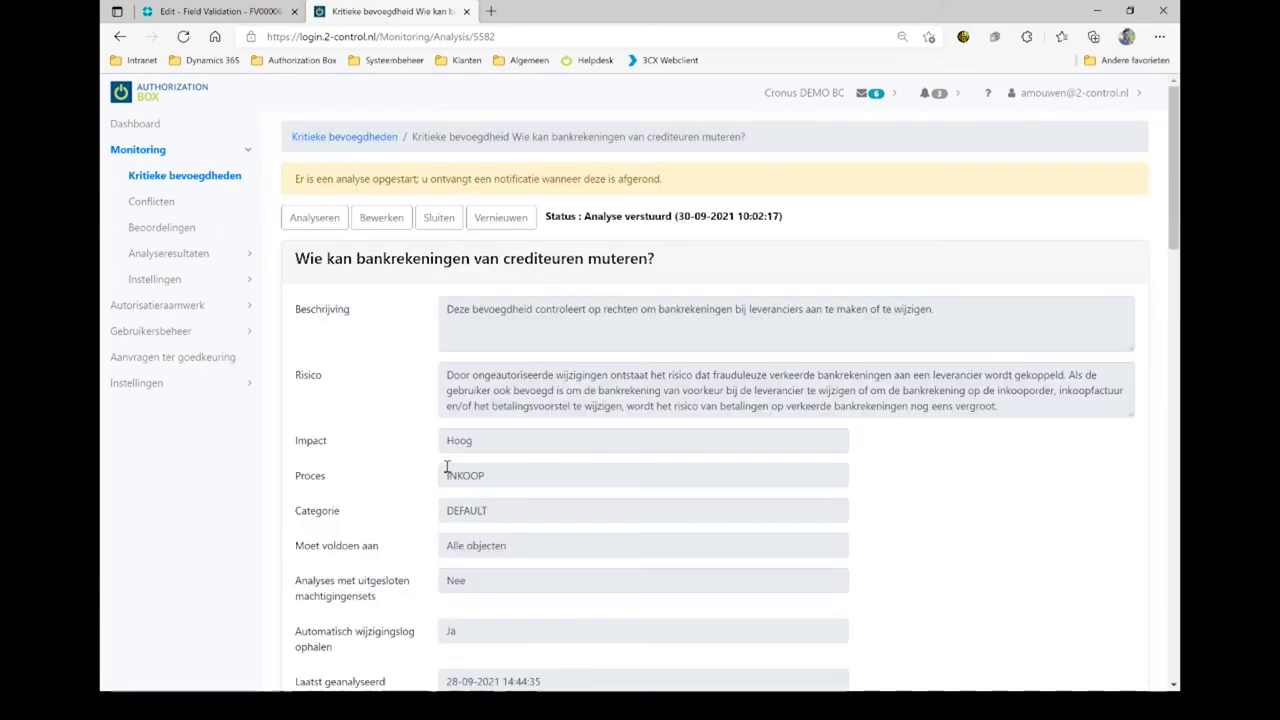
Step: Open "Wie kan bankrekeningen van crediteuren muteren?" for editing from the overview and review its objects, allowed organisation roles, conflicting permissions and continuous monitoring subscribers
left_click(366, 139)
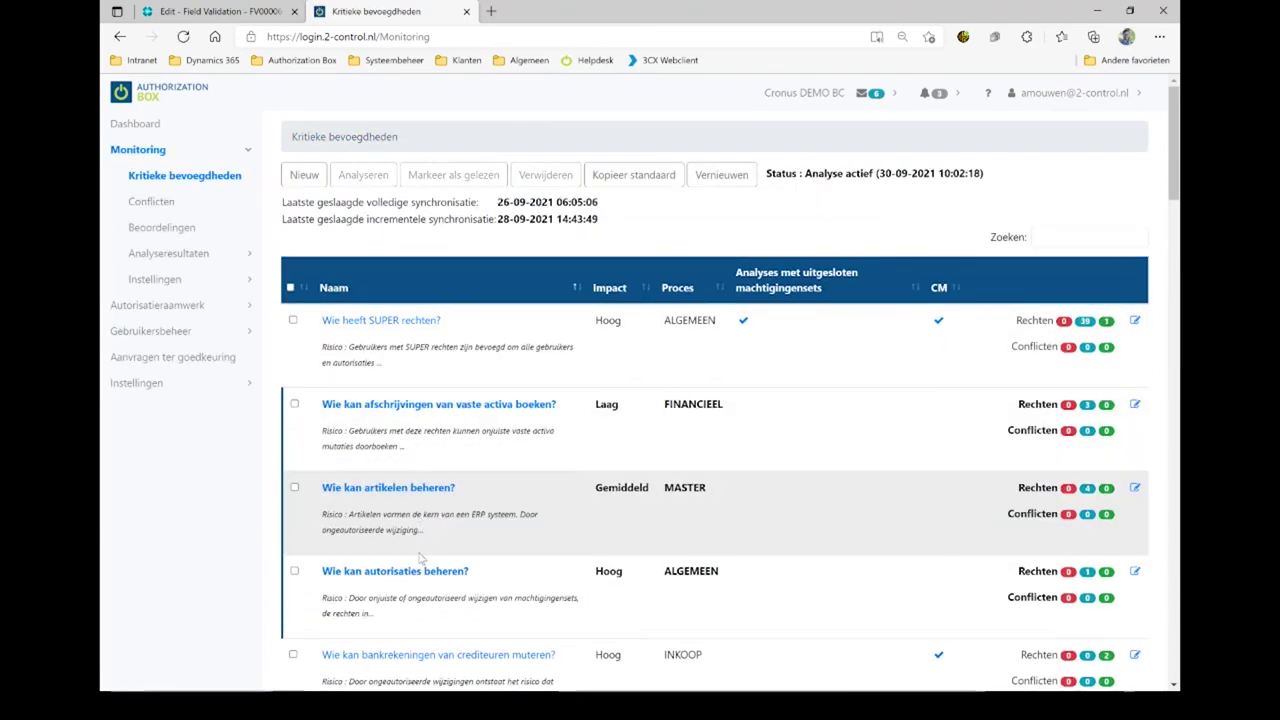
scroll(420, 558, "down", 3)
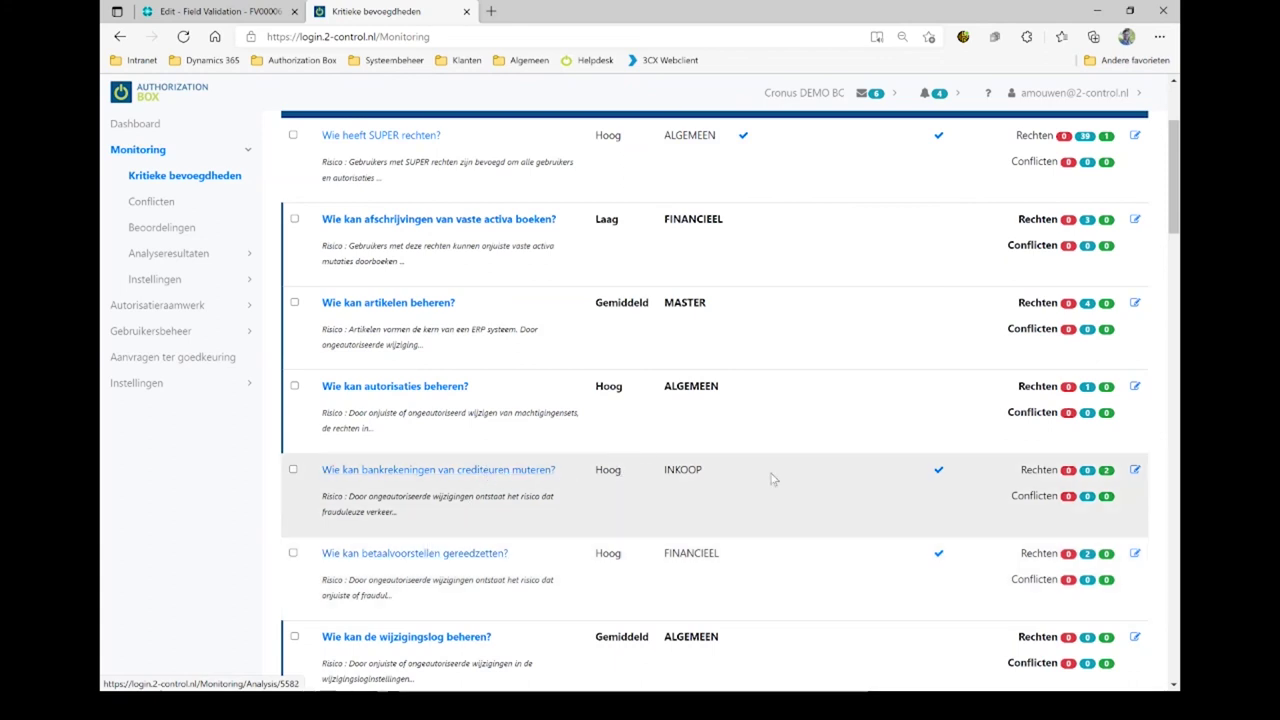
left_click(1135, 471)
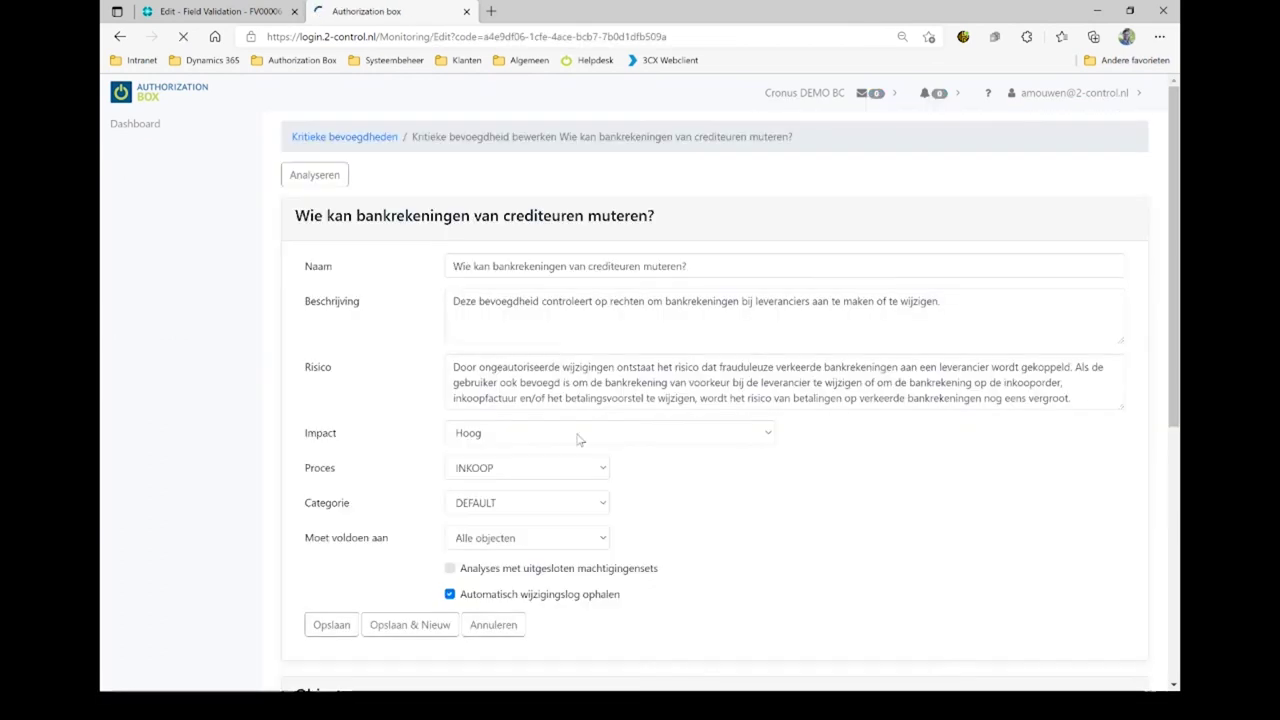
left_click(390, 222)
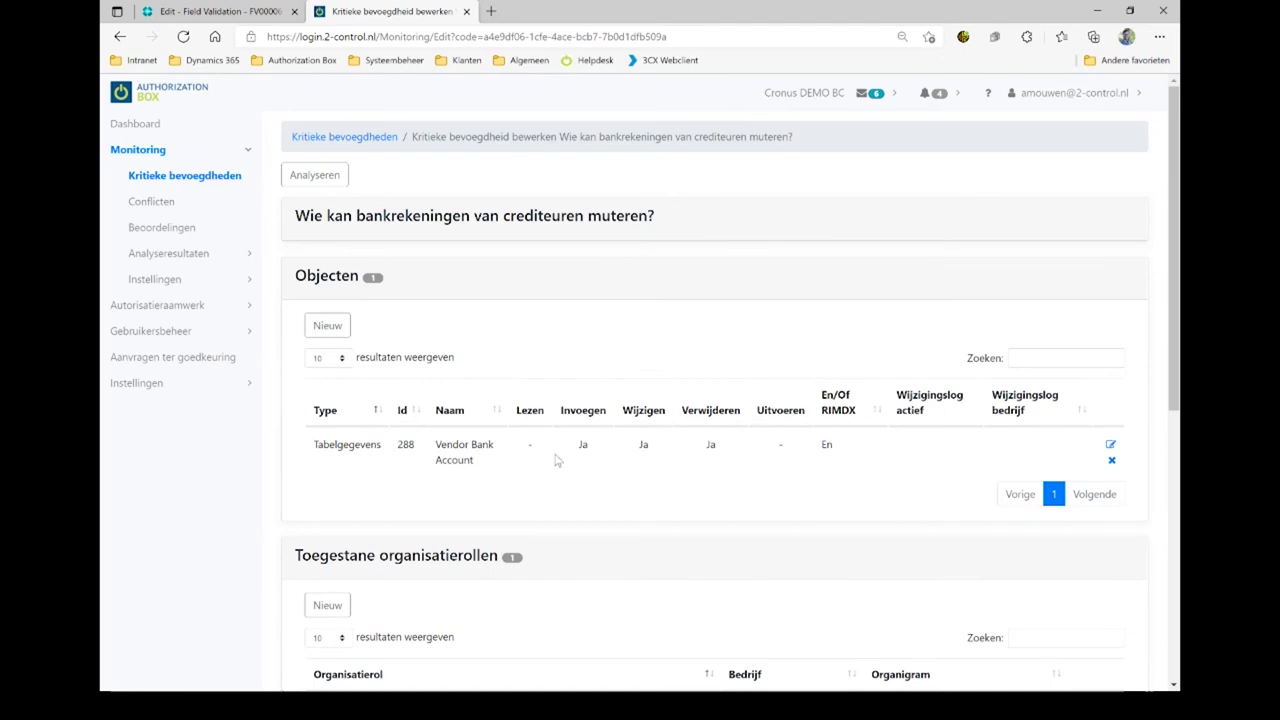
scroll(449, 477, "down", 3)
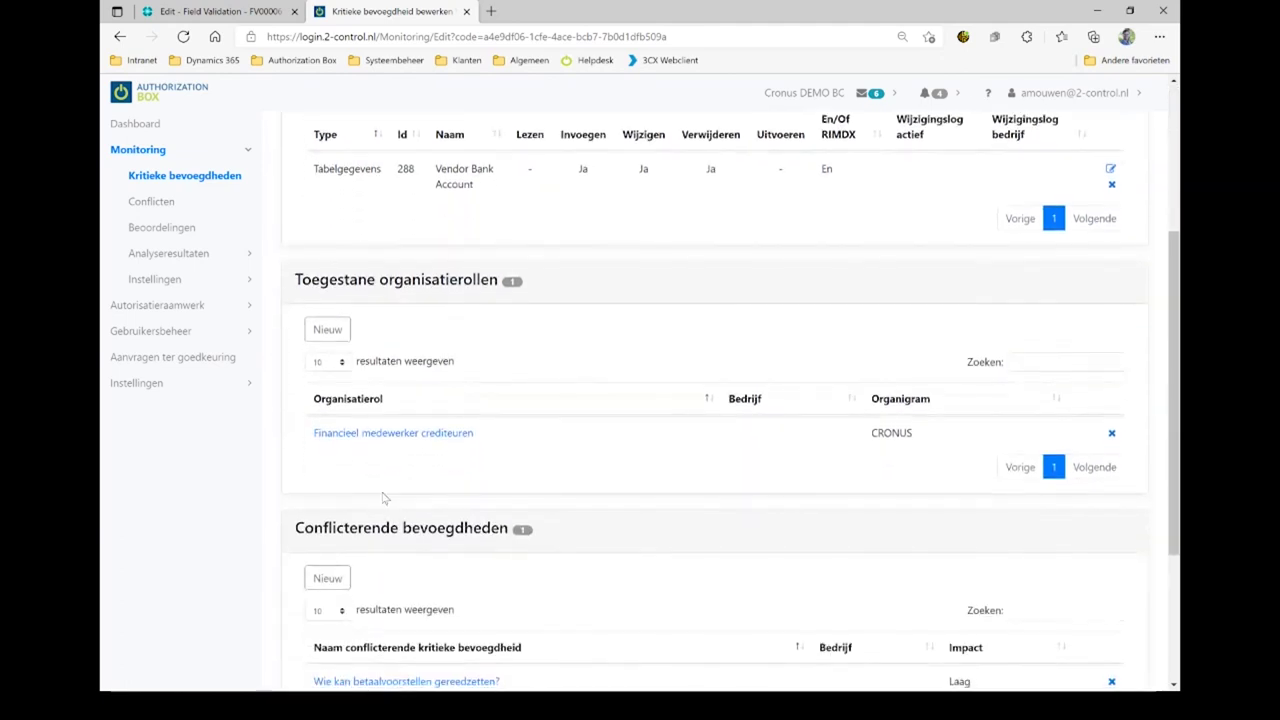
scroll(343, 466, "down", 2)
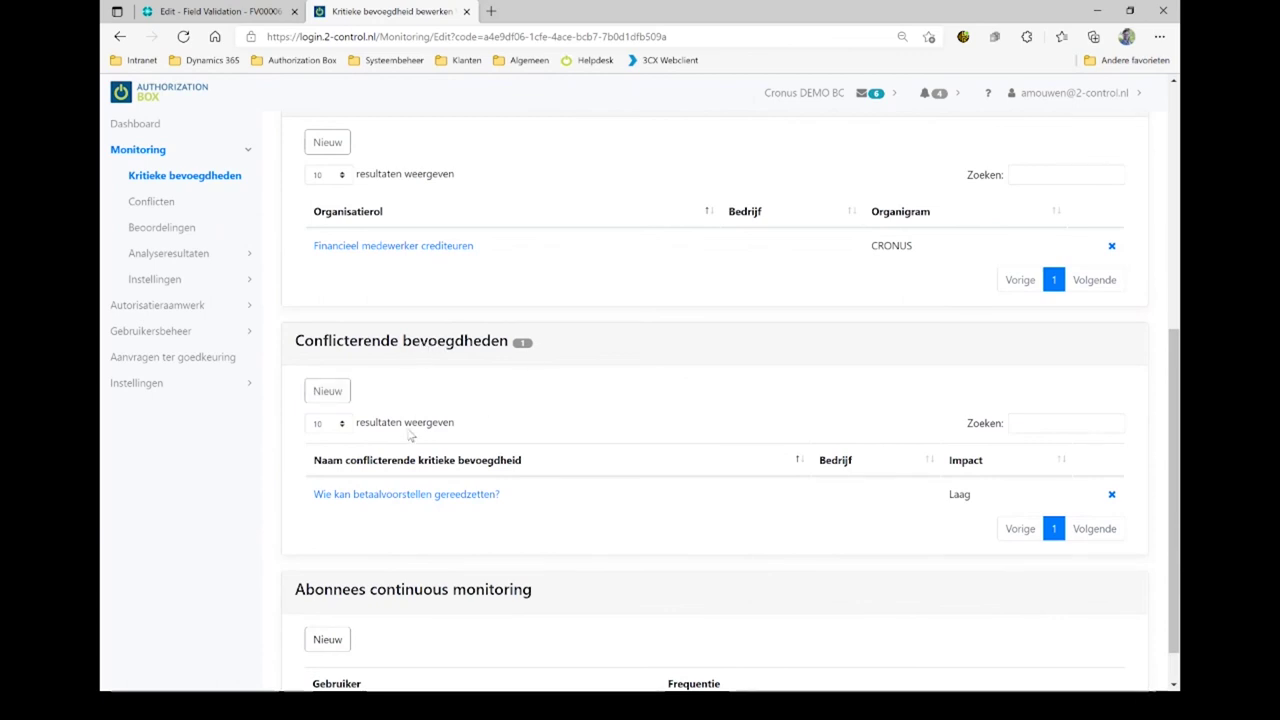
scroll(418, 386, "up", 5)
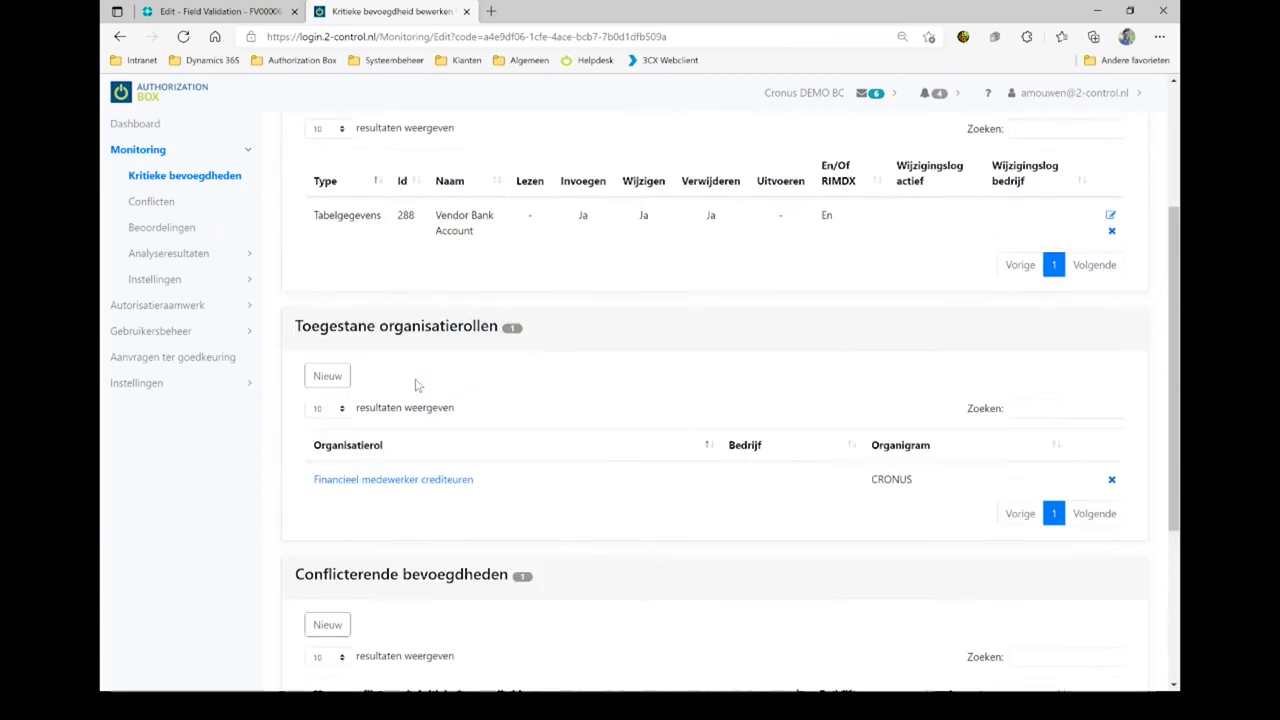
left_click(340, 283)
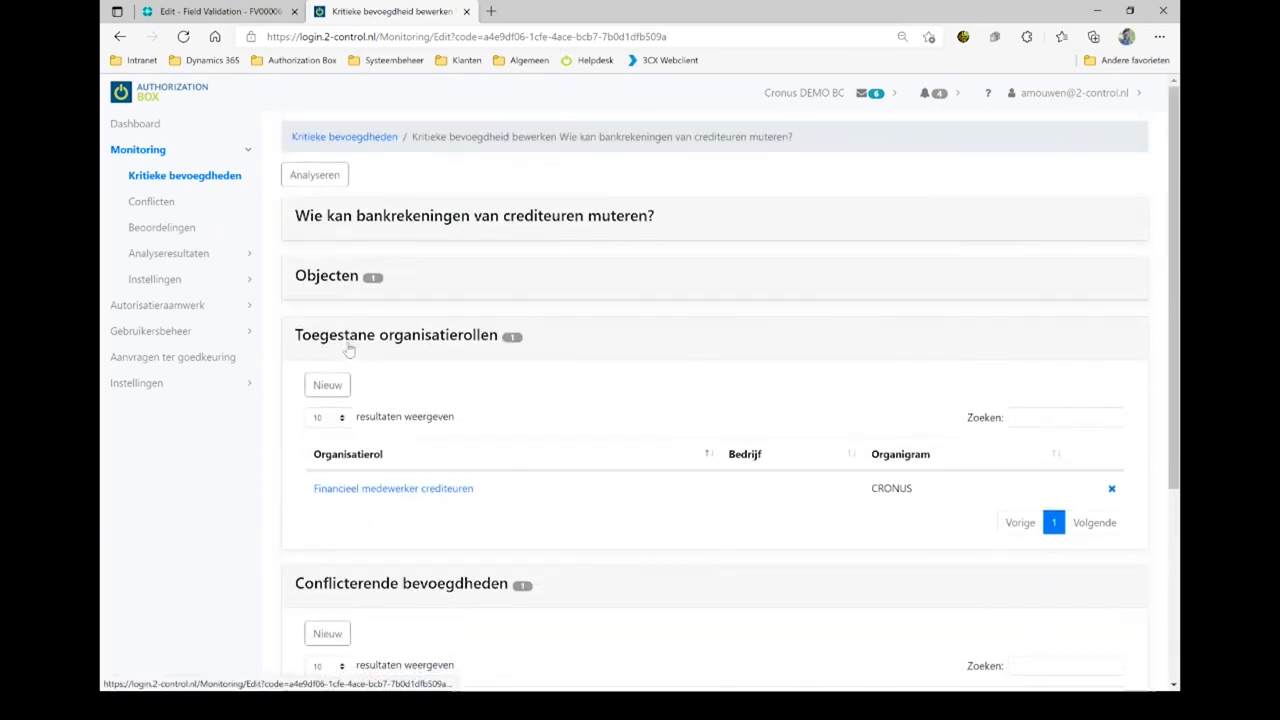
left_click(349, 340)
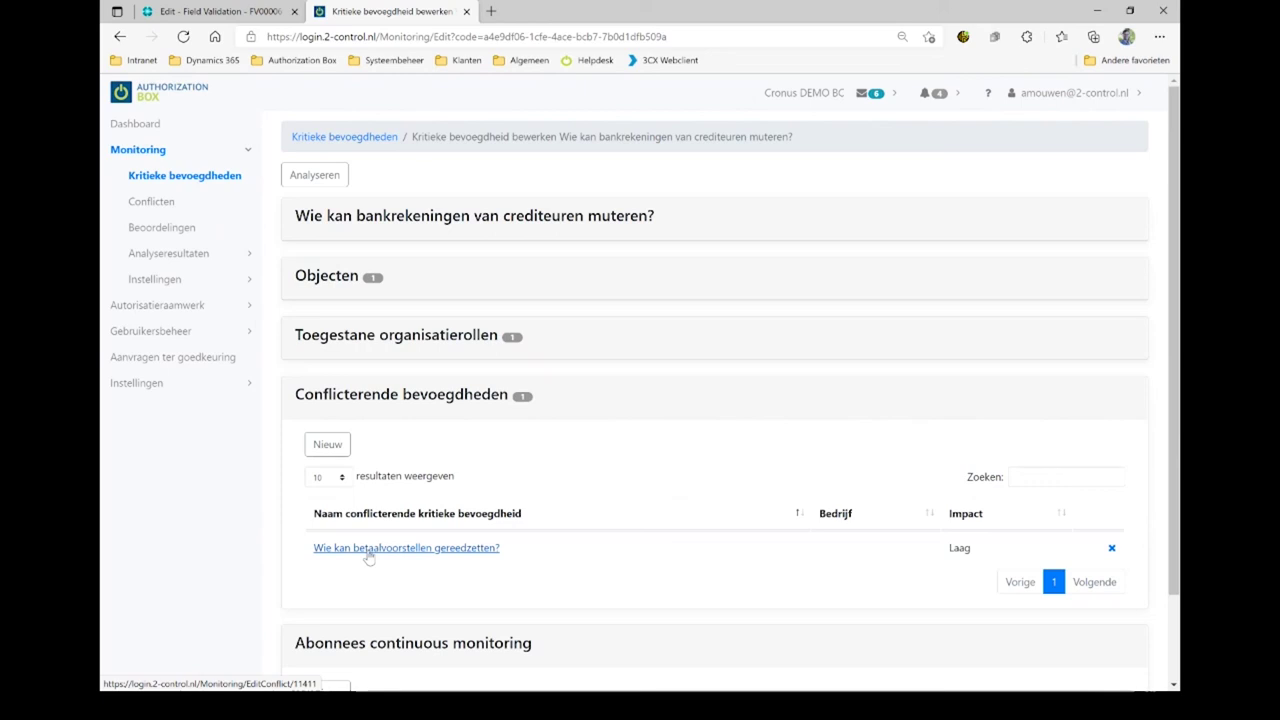
left_click(340, 398)
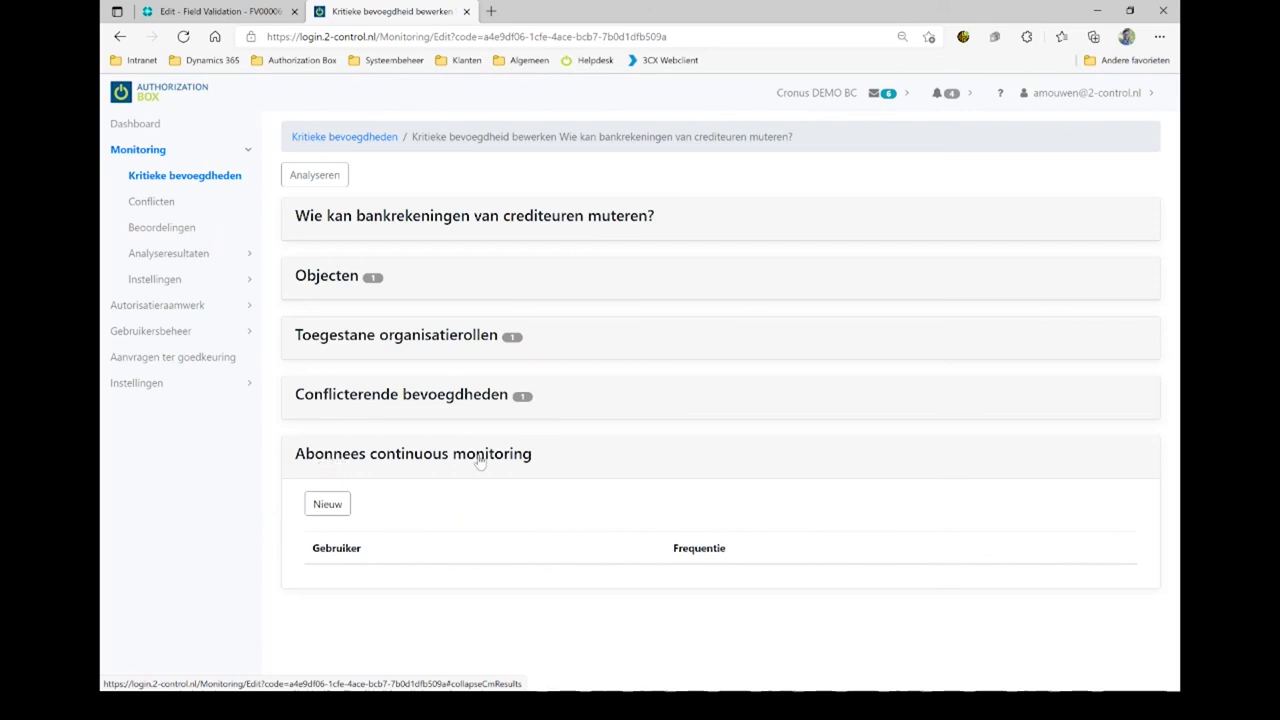
Step: Show the Continuous Monitoring option on the presentation slide, return to the browser and collapse the monitoring navigation
key("alt+Tab")
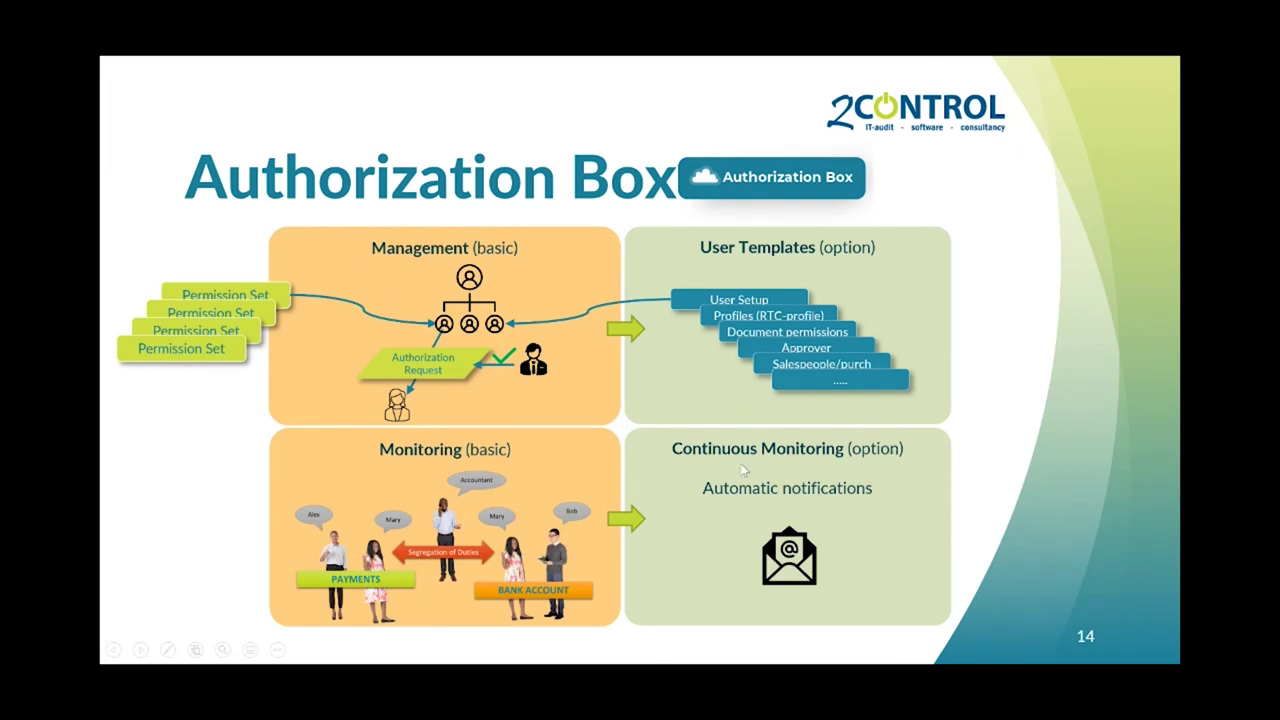
key("alt+Tab")
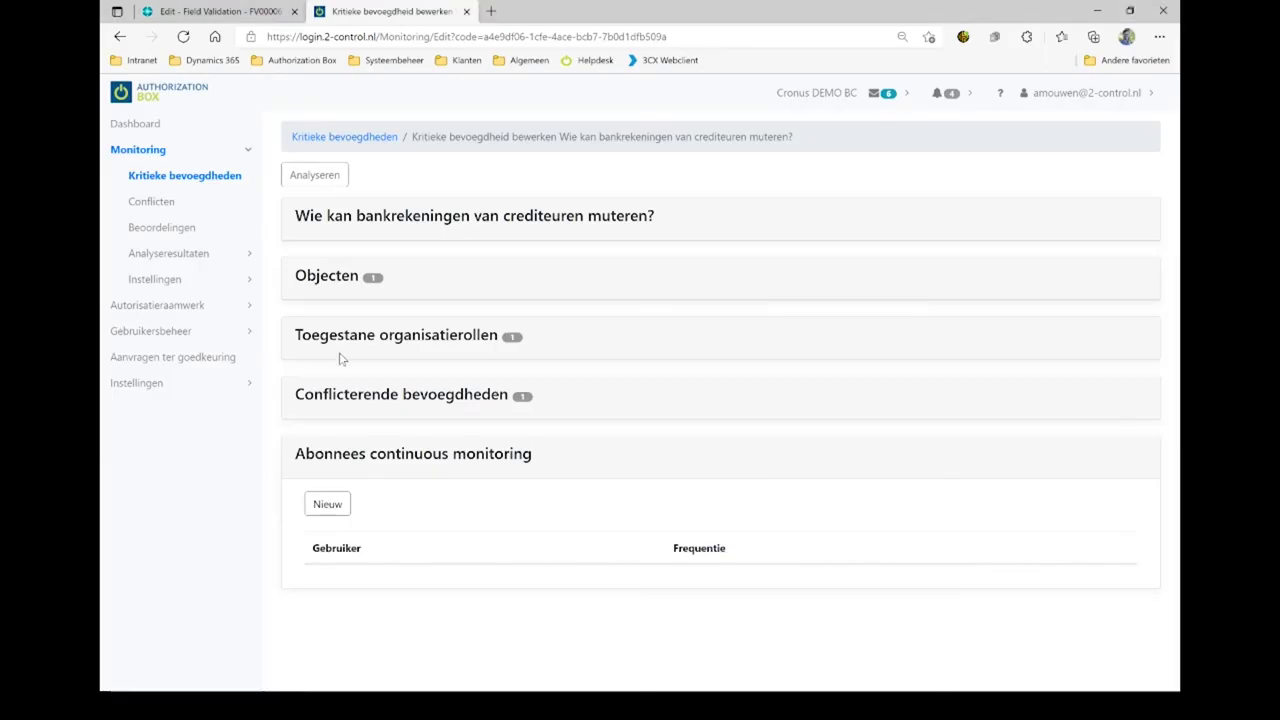
left_click(244, 153)
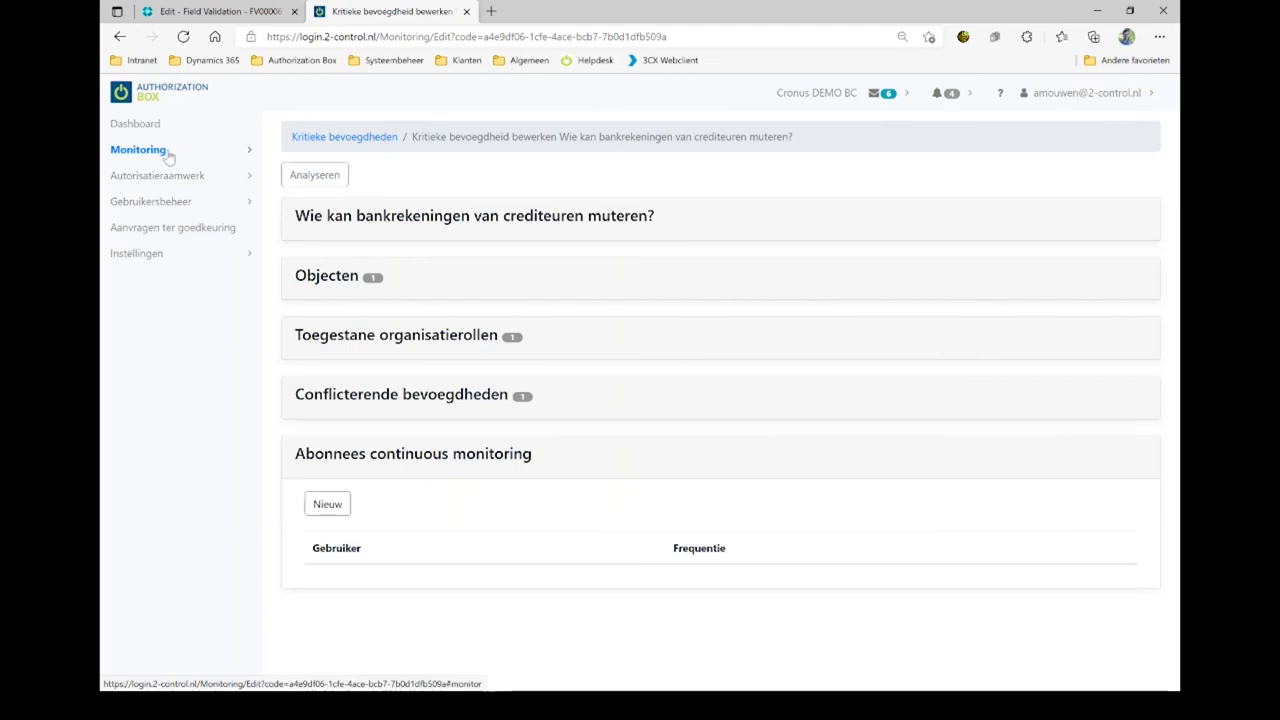
Step: Switch to the presentation and advance to the "Beheer en inzicht" slide, revealing its euro symbol
key("alt+Tab")
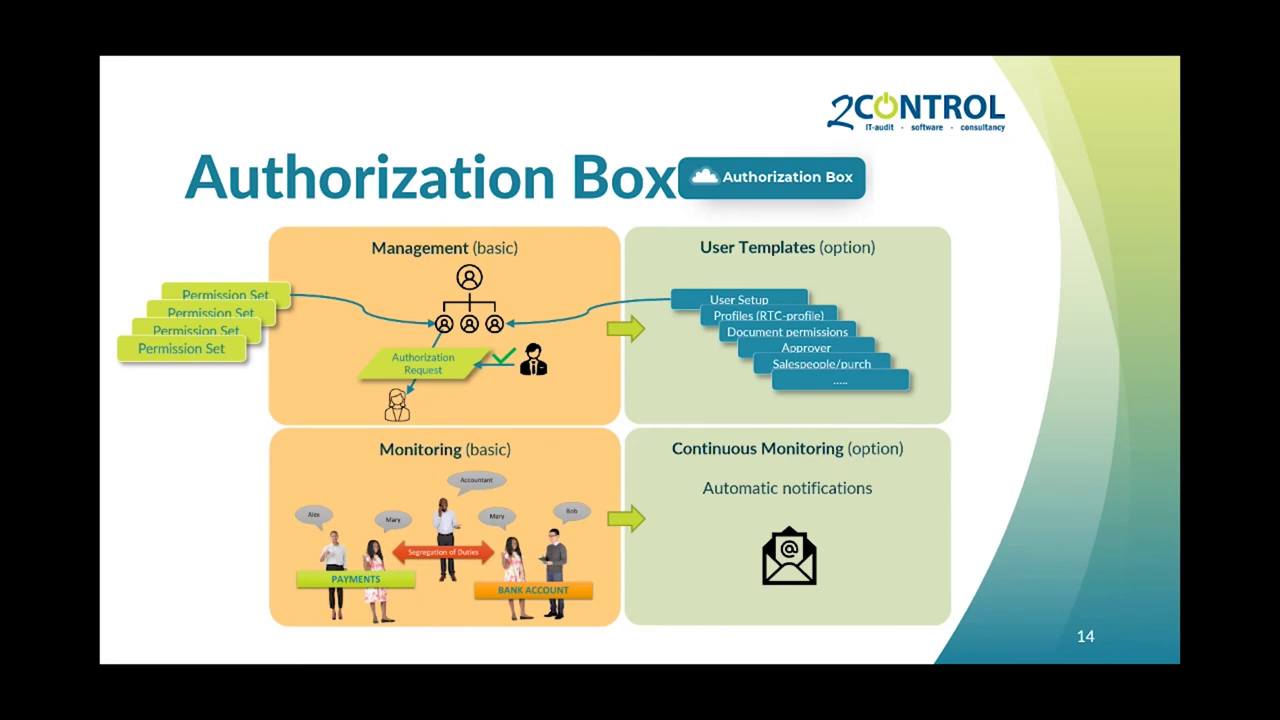
key("Right")
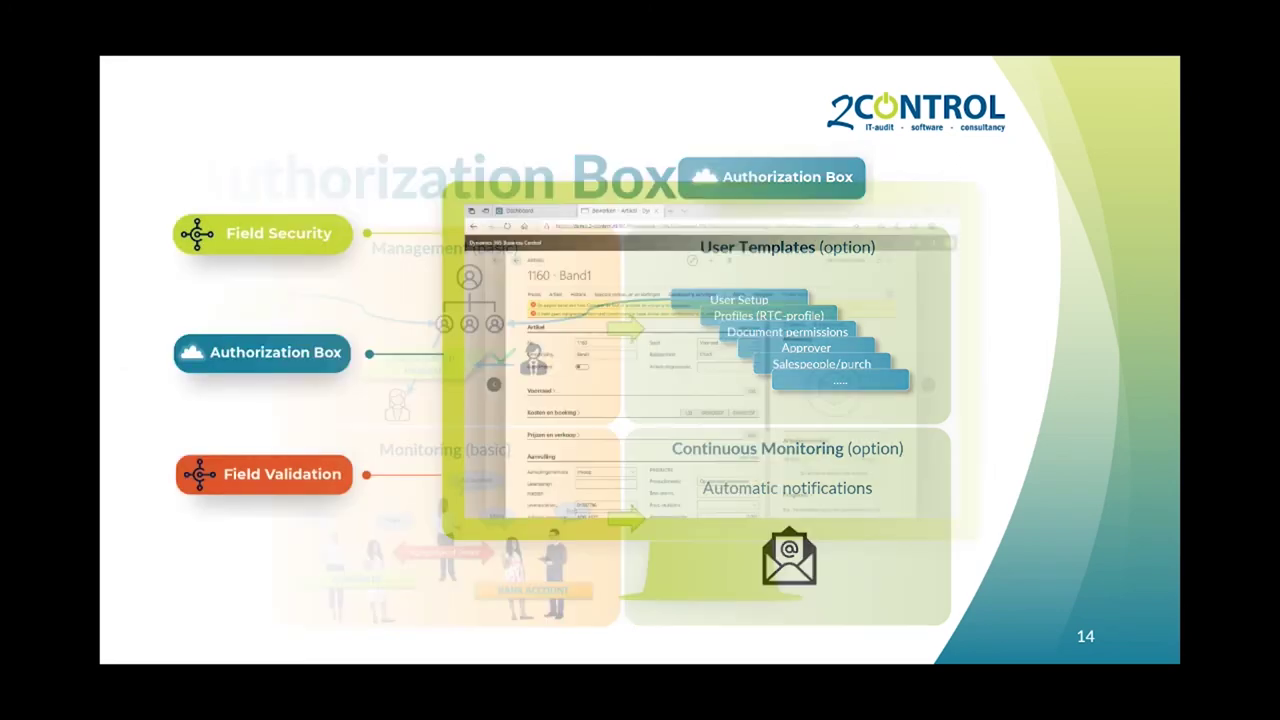
key("Right")
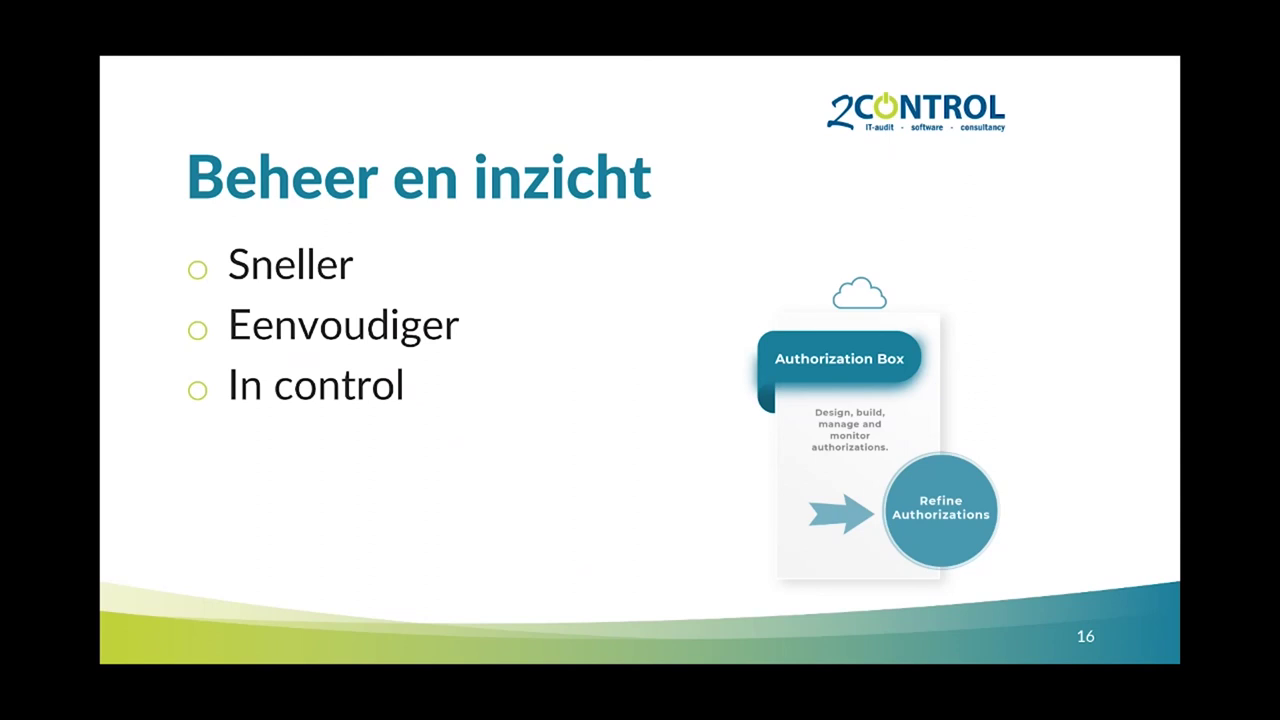
key("Right")
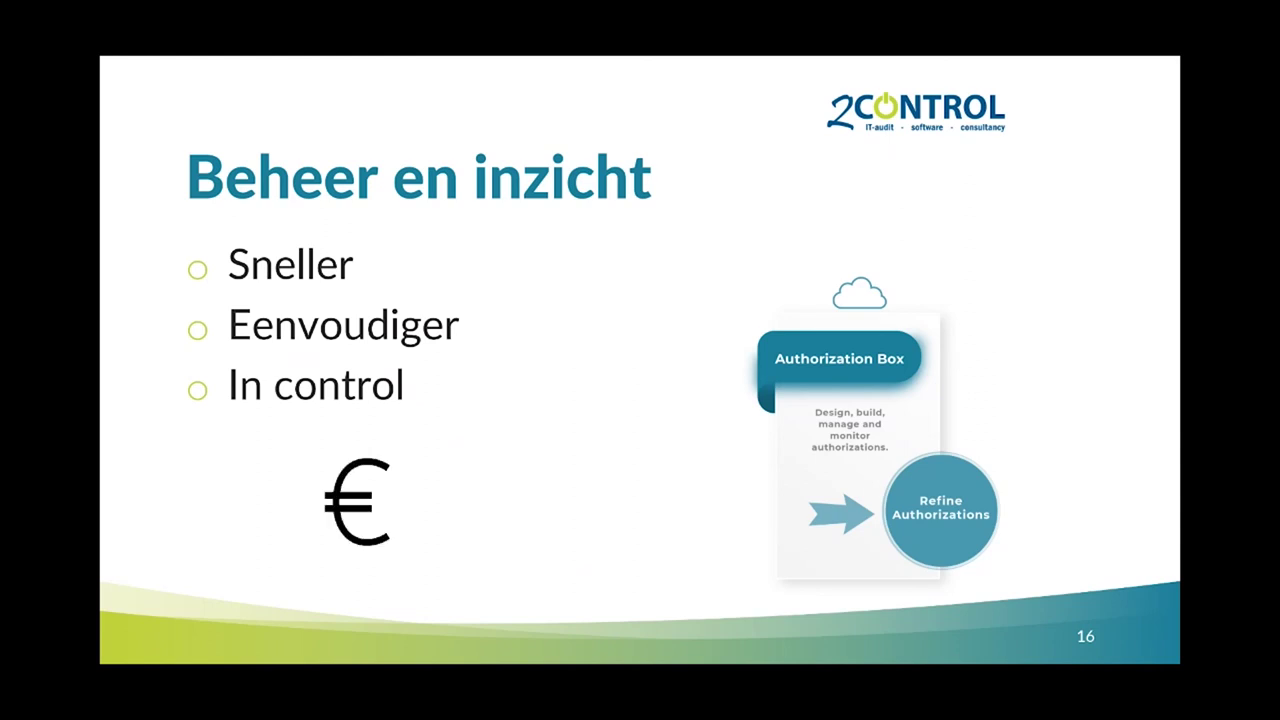